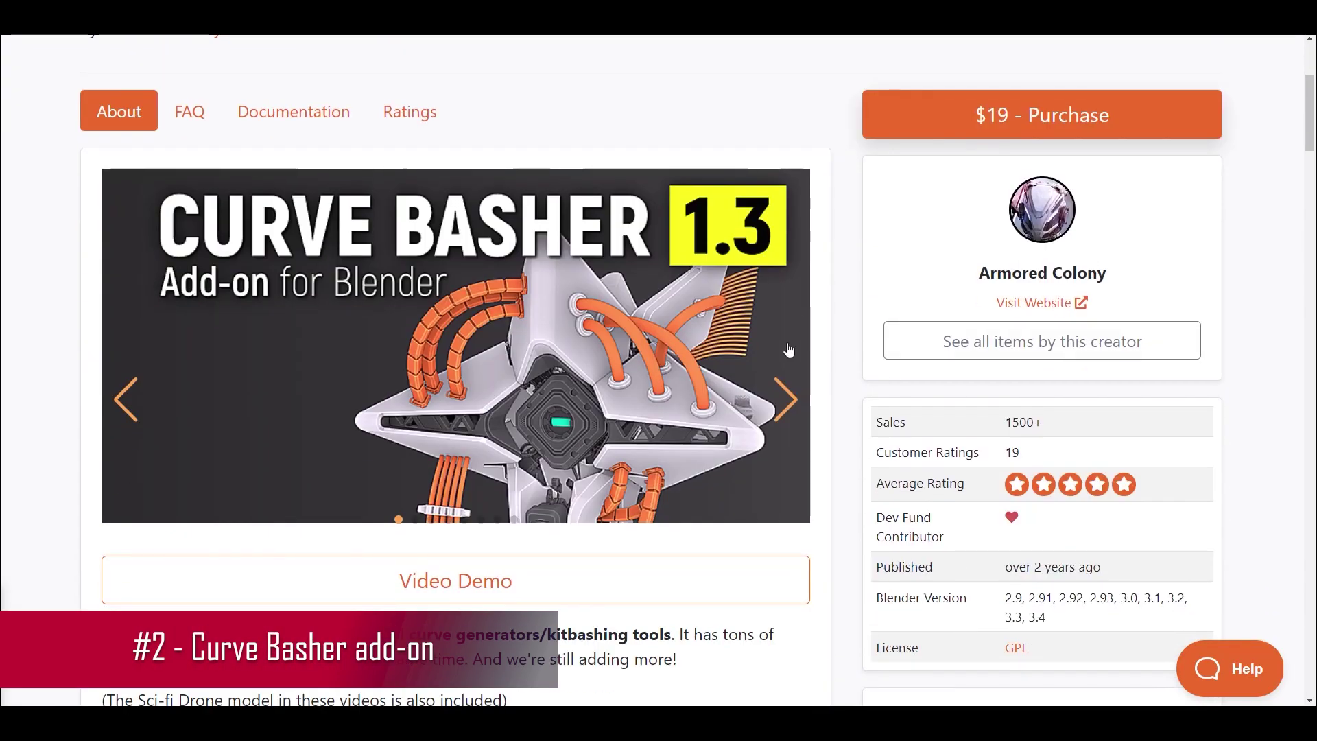
- Scroll the Curve Basher page down to the Other Features list, then back up to its title and price
{"action": "scroll", "coordinate": [797, 460], "scroll_direction": "down", "scroll_amount": 10}
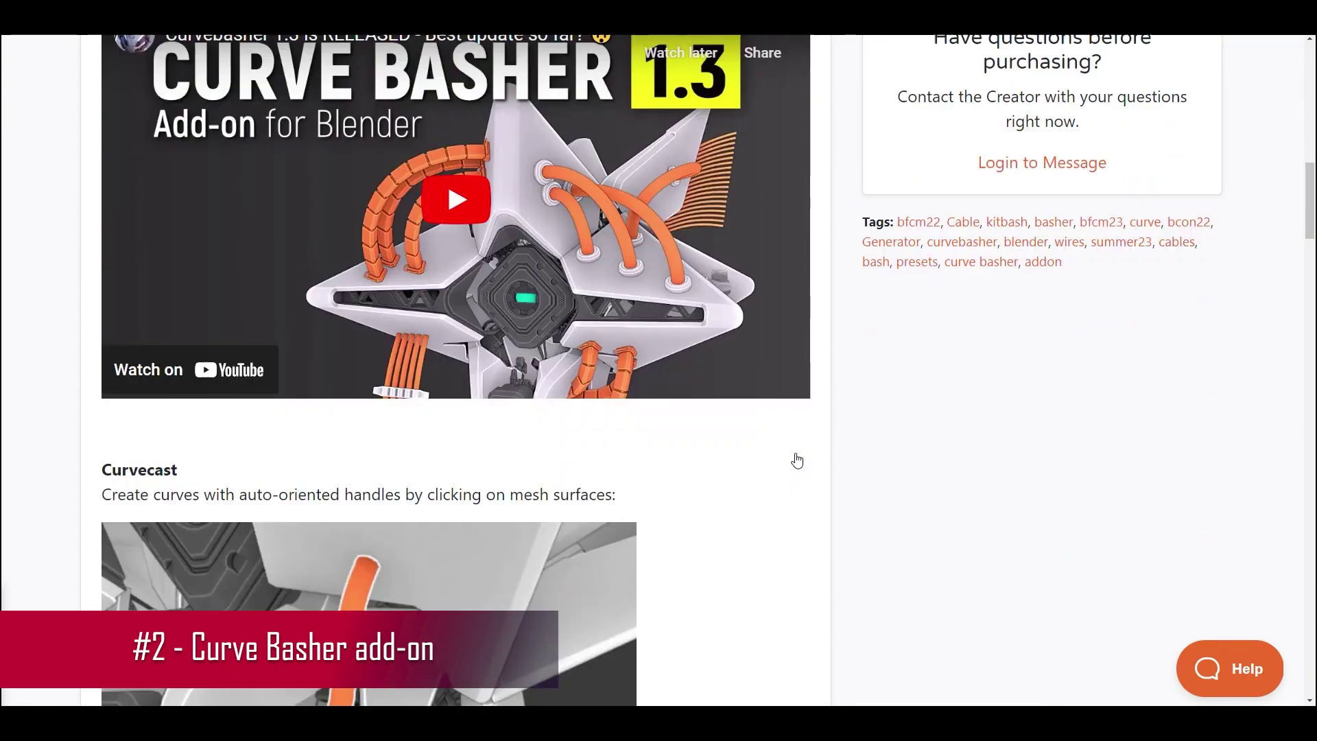
{"action": "scroll", "coordinate": [797, 459], "scroll_direction": "down", "scroll_amount": 7}
{"action": "scroll", "coordinate": [797, 460], "scroll_direction": "up", "scroll_amount": 2}
{"action": "scroll", "coordinate": [797, 459], "scroll_direction": "down", "scroll_amount": 4}
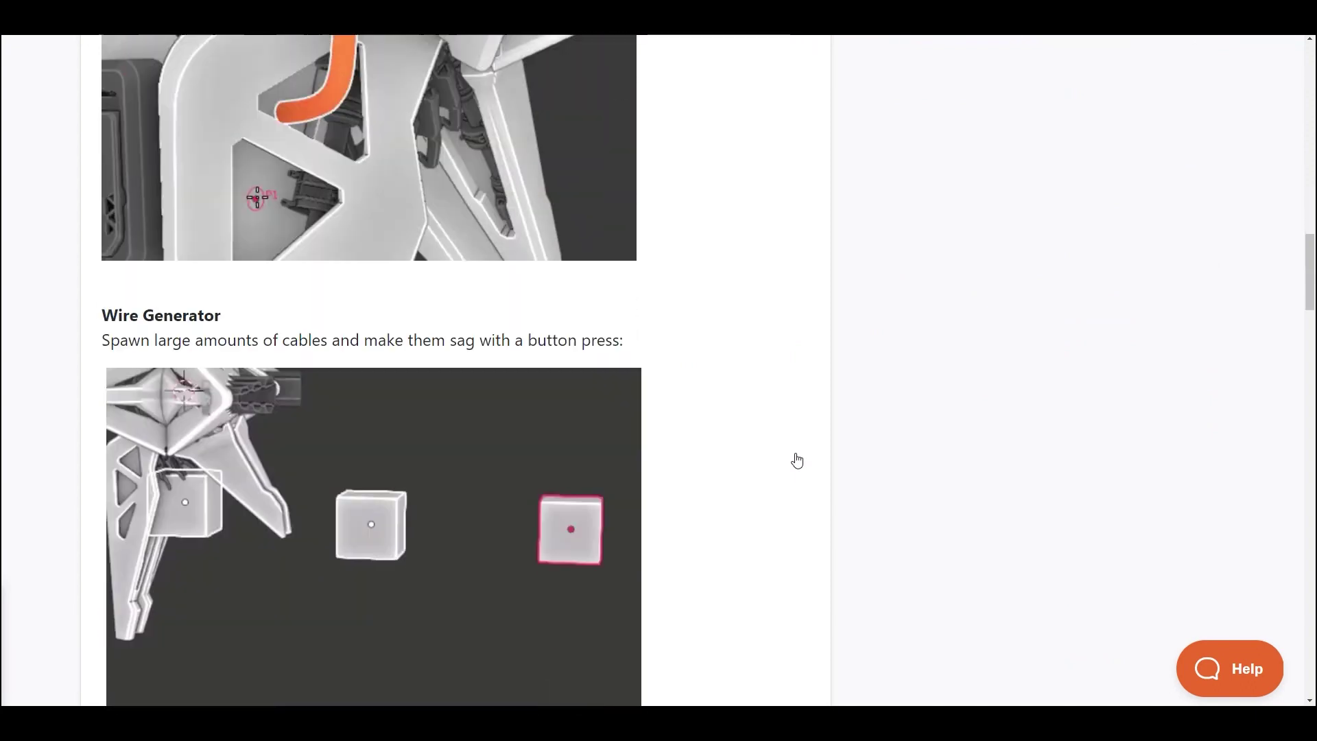
{"action": "scroll", "coordinate": [797, 460], "scroll_direction": "down", "scroll_amount": 3}
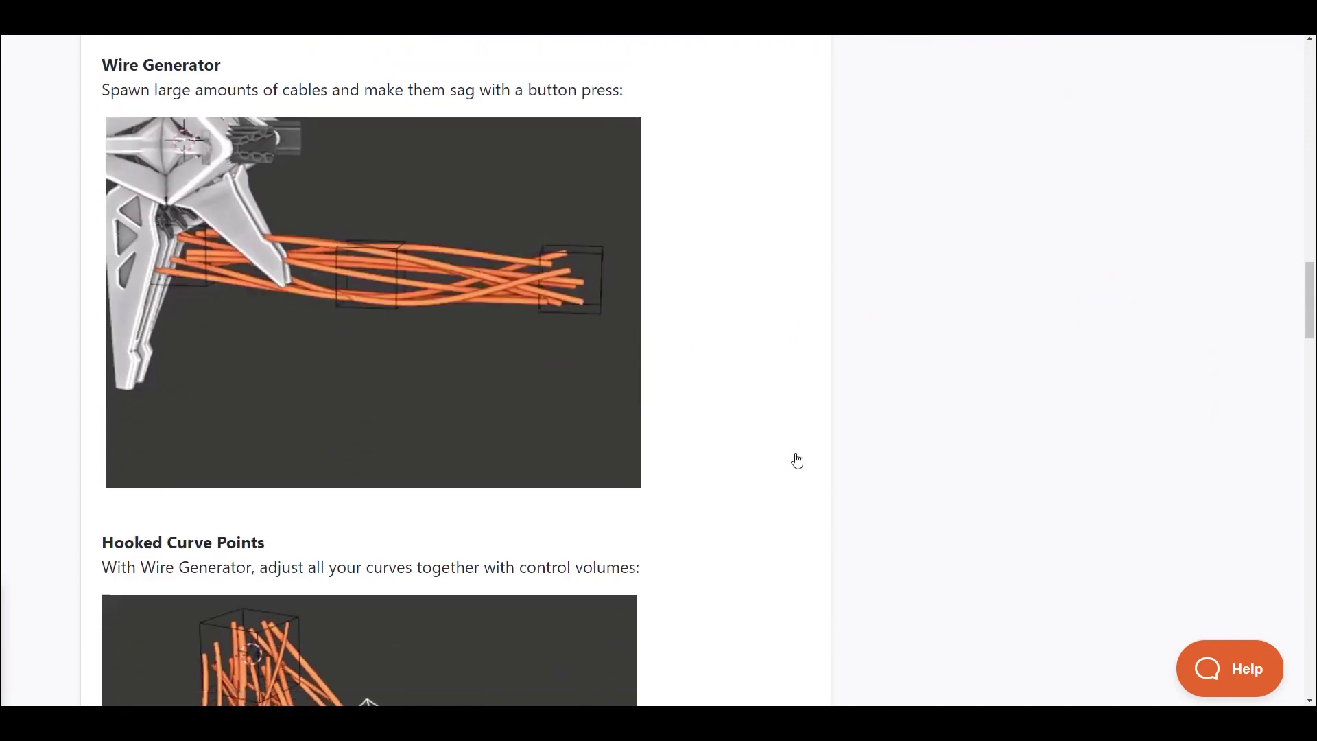
{"action": "scroll", "coordinate": [797, 460], "scroll_direction": "down", "scroll_amount": 5}
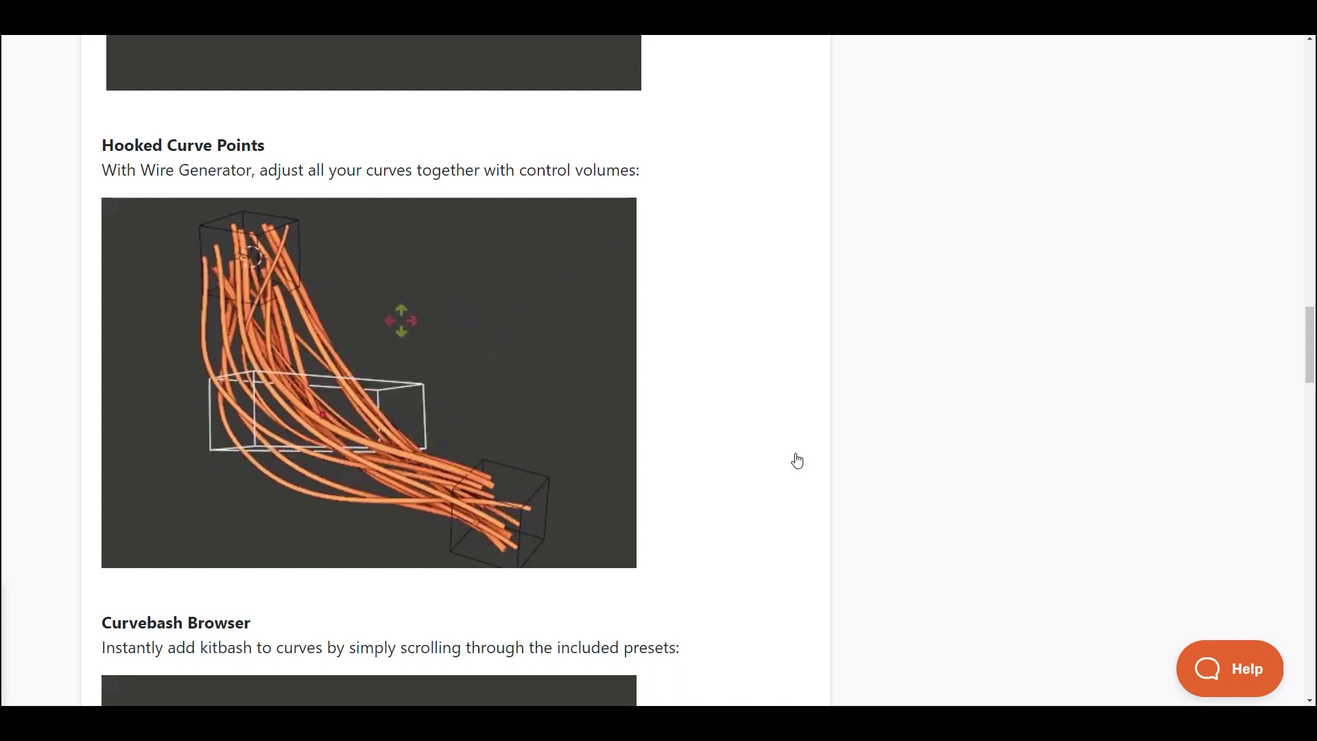
{"action": "scroll", "coordinate": [797, 459], "scroll_direction": "down", "scroll_amount": 5}
{"action": "scroll", "coordinate": [797, 460], "scroll_direction": "down", "scroll_amount": 1}
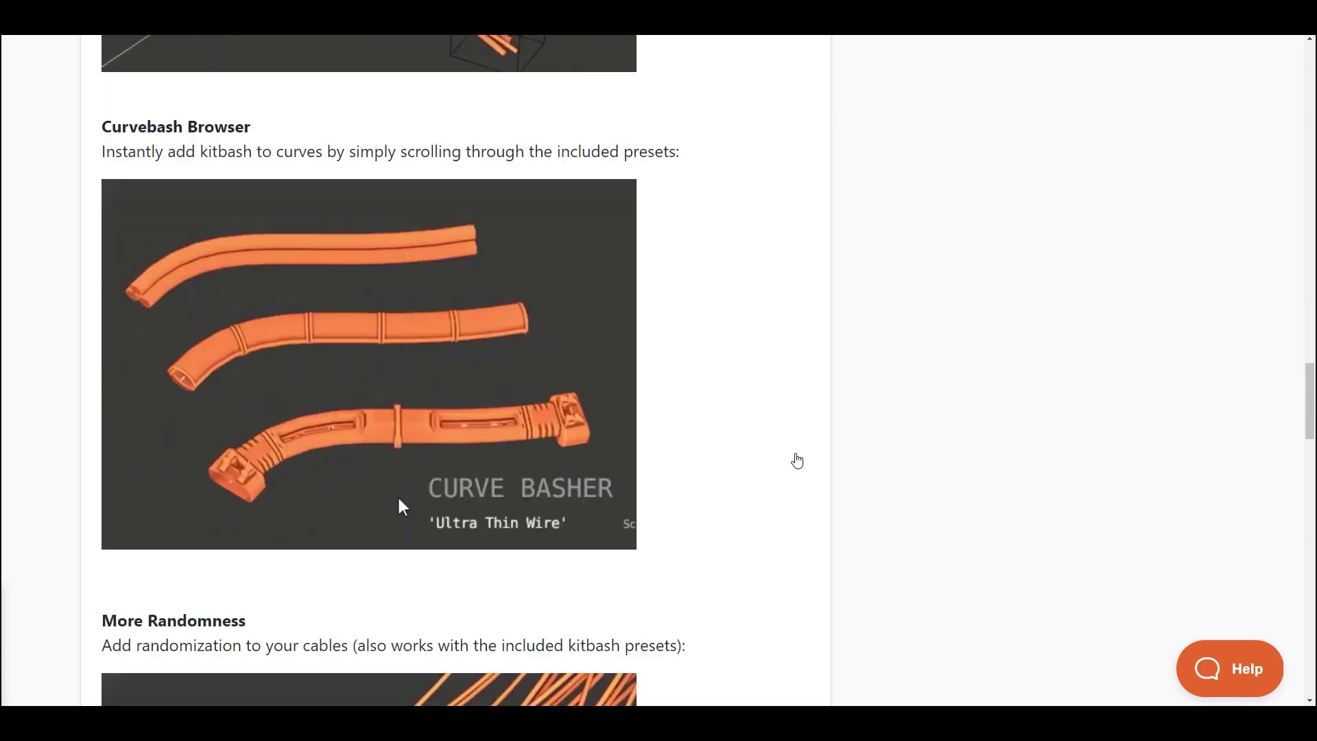
{"action": "scroll", "coordinate": [797, 460], "scroll_direction": "down", "scroll_amount": 5}
{"action": "scroll", "coordinate": [797, 459], "scroll_direction": "down", "scroll_amount": 5}
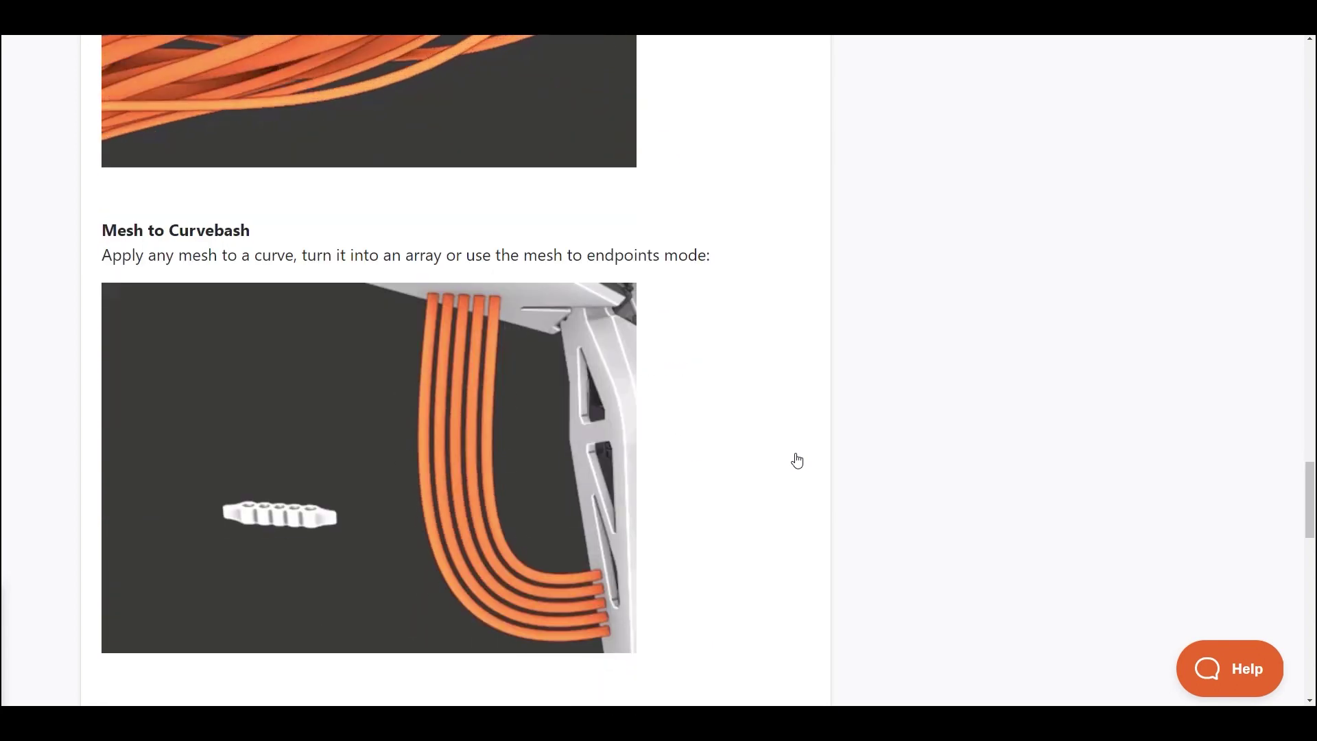
{"action": "scroll", "coordinate": [797, 460], "scroll_direction": "down", "scroll_amount": 7}
{"action": "scroll", "coordinate": [797, 459], "scroll_direction": "down", "scroll_amount": 6}
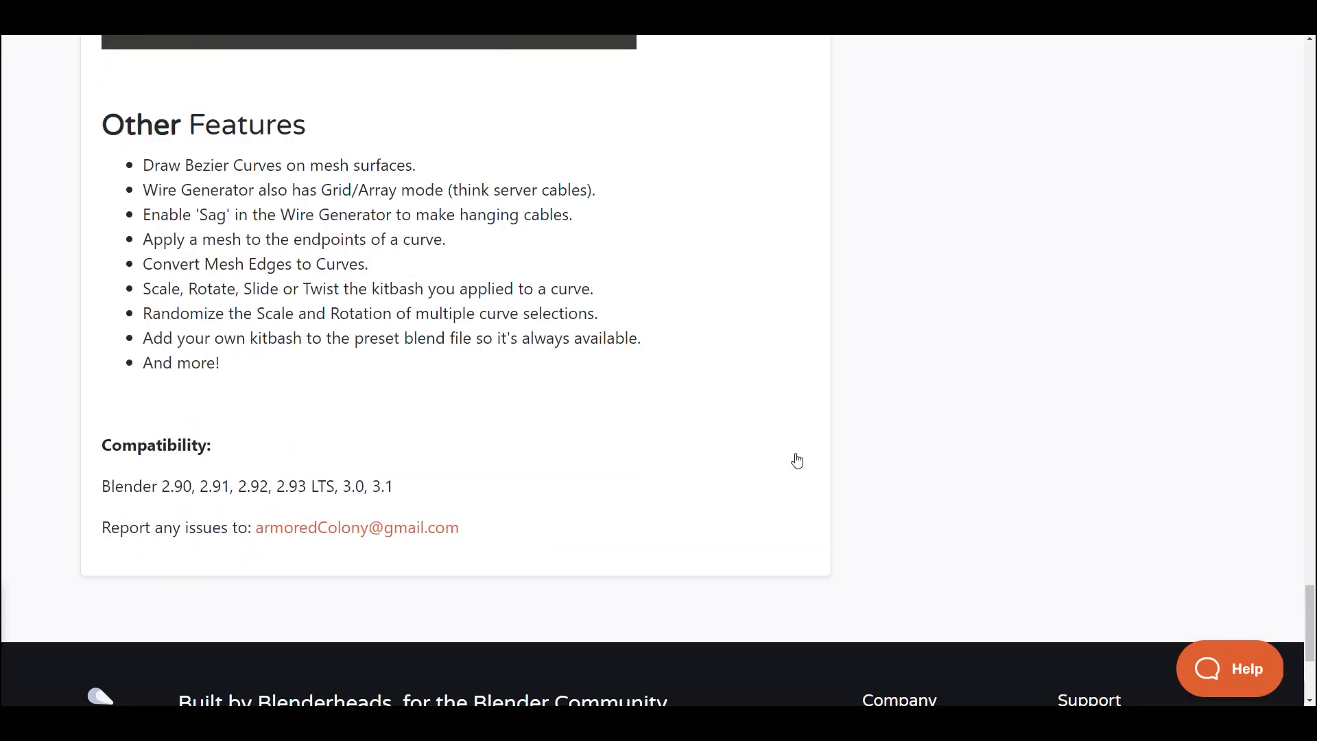
{"action": "scroll", "coordinate": [797, 460], "scroll_direction": "down", "scroll_amount": 4}
{"action": "scroll", "coordinate": [797, 460], "scroll_direction": "up", "scroll_amount": 20}
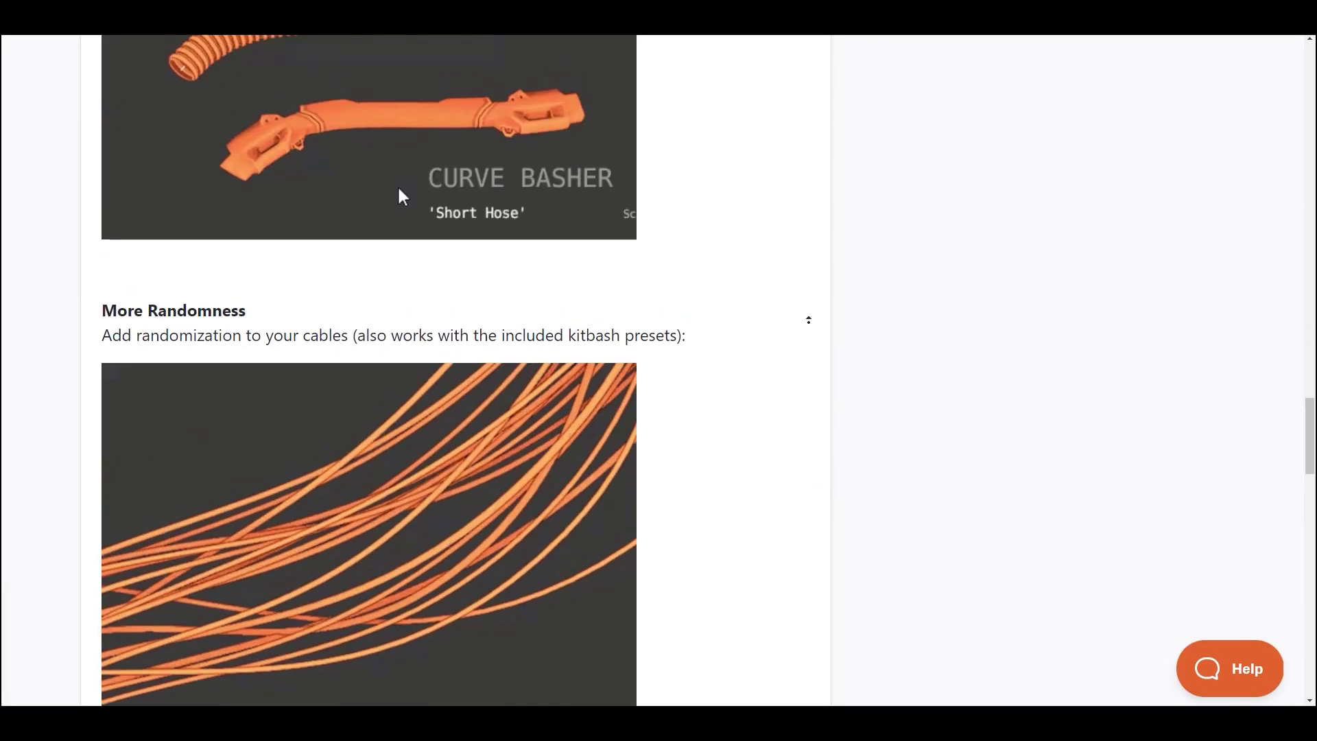
{"action": "scroll", "coordinate": [399, 191], "scroll_direction": "up", "scroll_amount": 20}
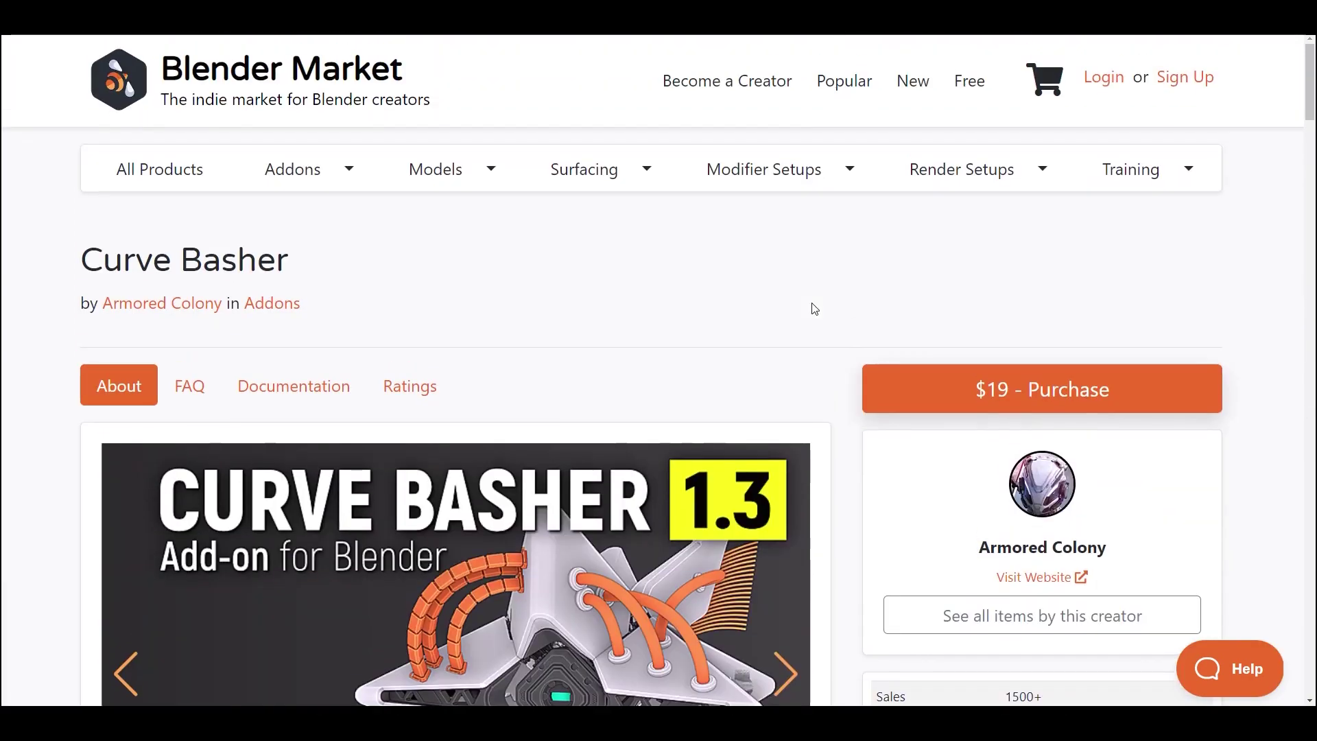
{"action": "scroll", "coordinate": [814, 309], "scroll_direction": "down", "scroll_amount": 4}
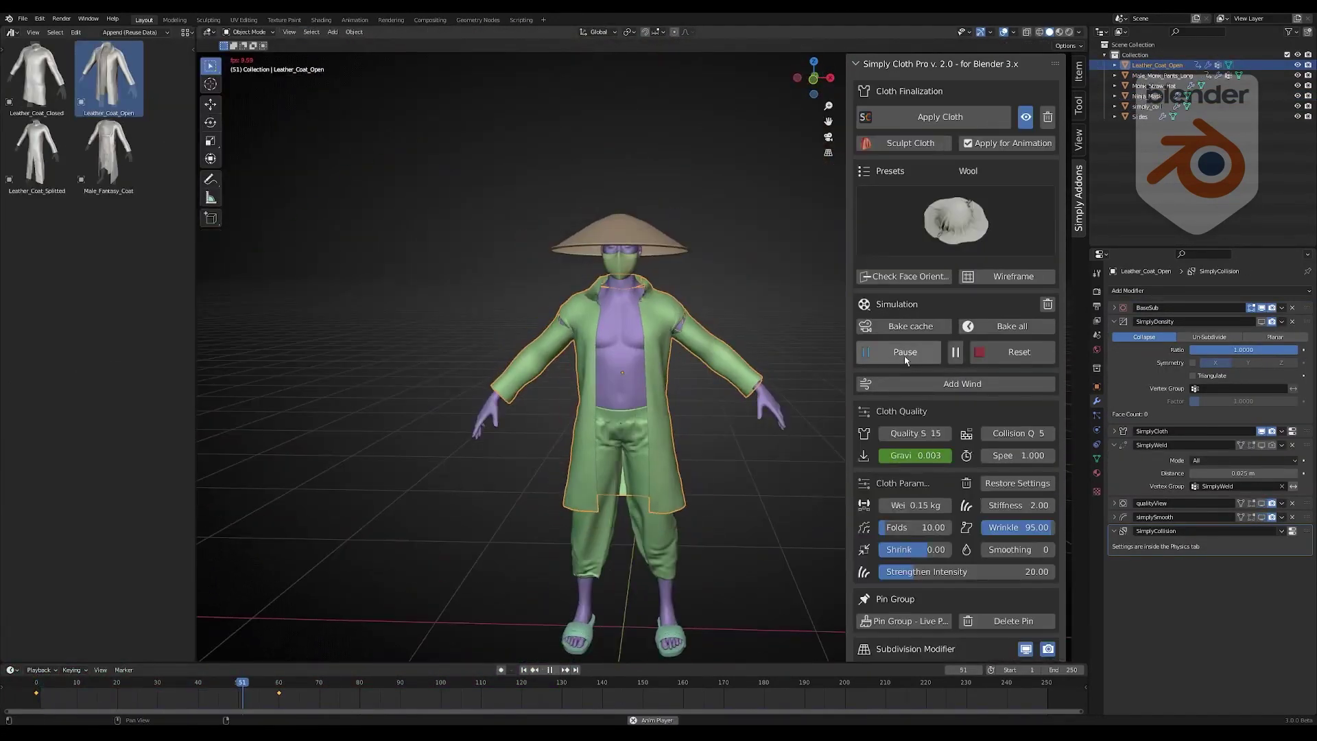
- Play the coat simulation, then add and simulate the Male_School_Vest and select its open edges
{"action": "left_click", "coordinate": [906, 228]}
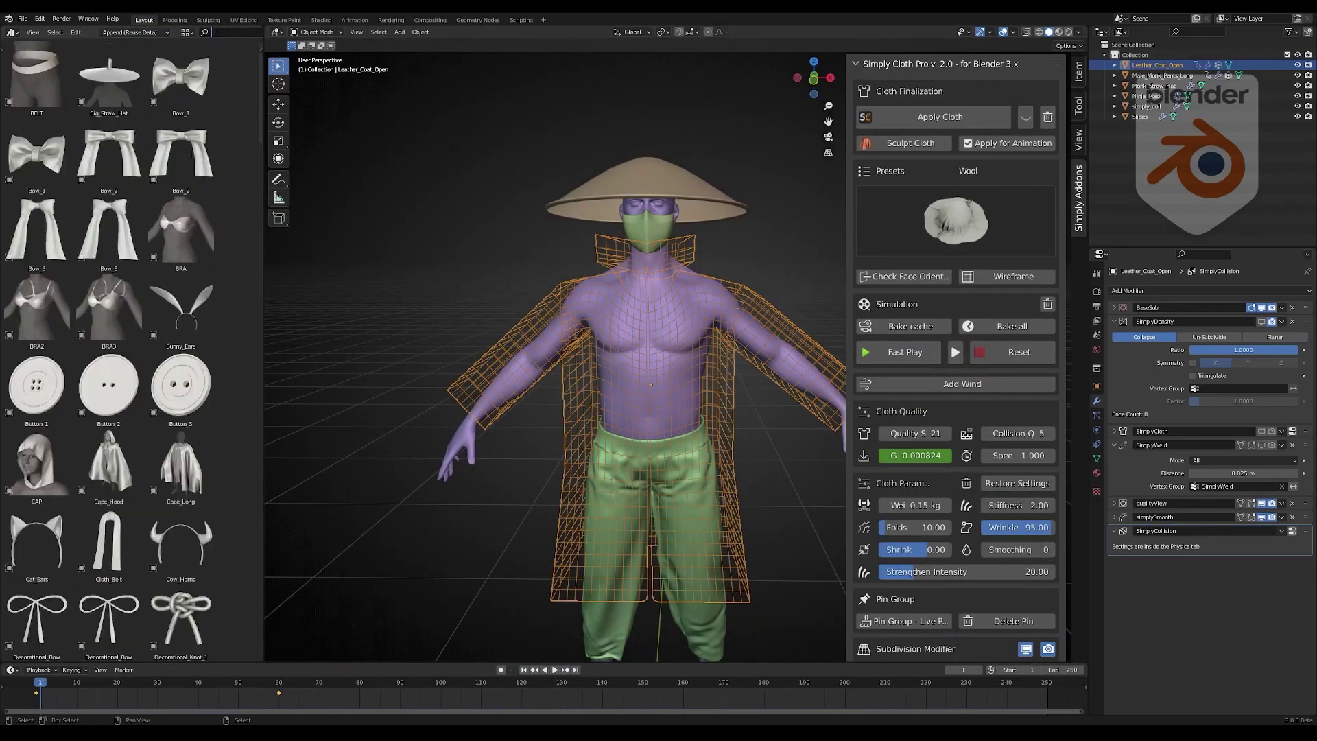
{"action": "scroll", "coordinate": [130, 343], "scroll_direction": "down", "scroll_amount": 15}
{"action": "left_click_drag", "start_coordinate": [181, 473], "coordinate": [631, 343]}
{"action": "left_click", "coordinate": [923, 348]}
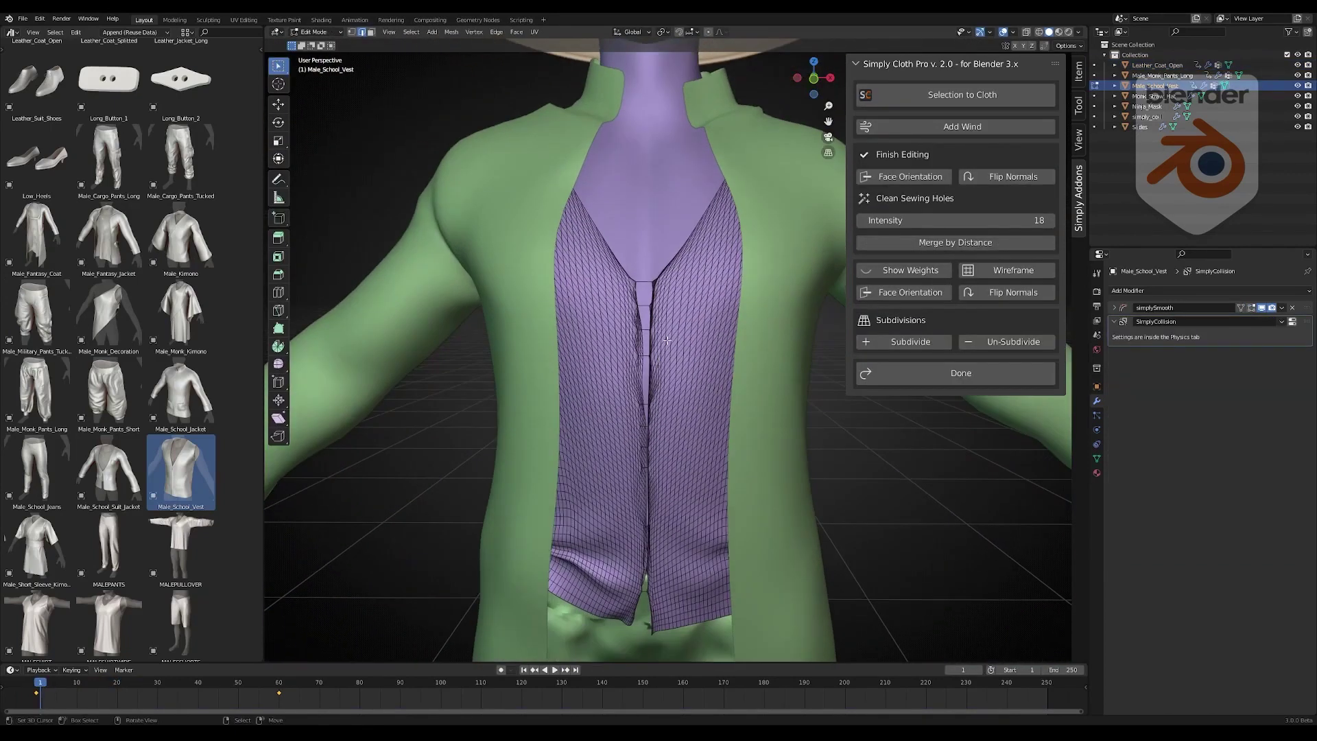
{"action": "key", "text": "F3"}
{"action": "key", "text": "Return"}
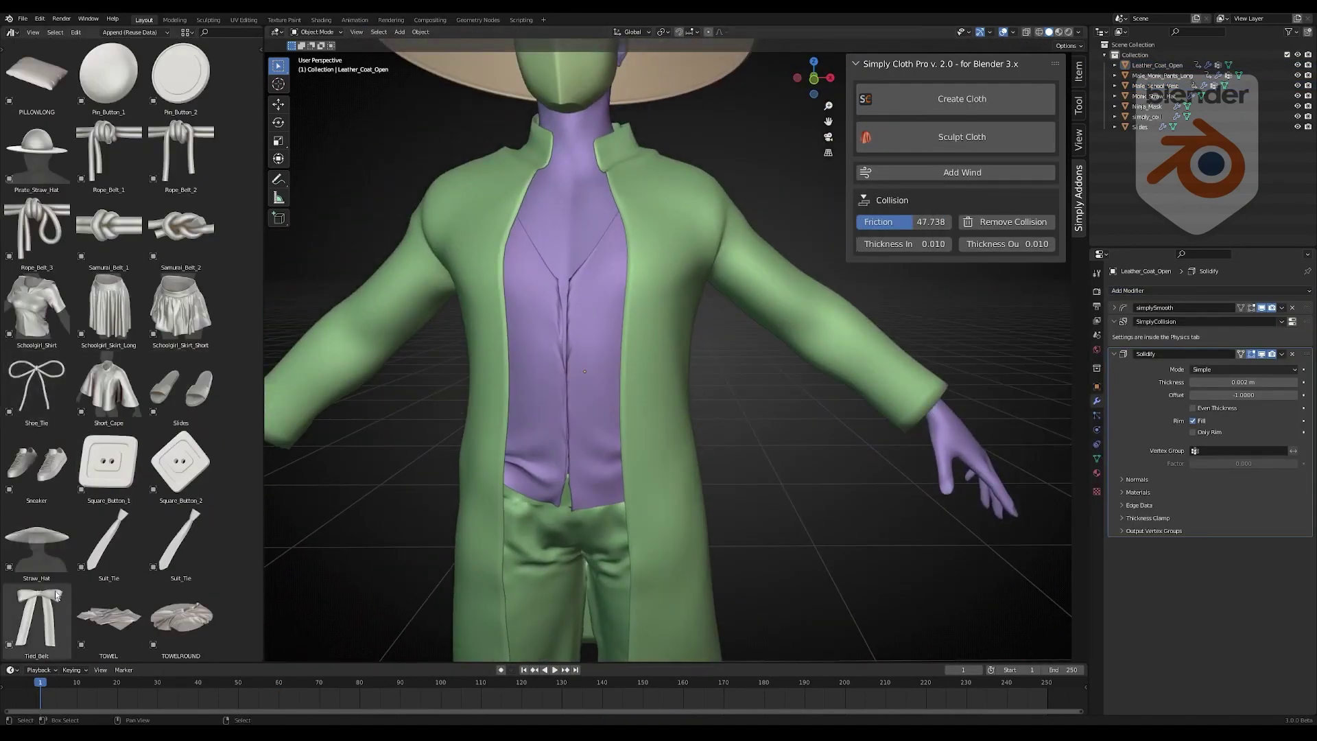
- Place the Cloth_Belt at the character's waist and the Shoe_Tie bow on the shirt front
{"action": "scroll", "coordinate": [167, 283], "scroll_direction": "up", "scroll_amount": 10}
{"action": "left_click_drag", "start_coordinate": [109, 182], "coordinate": [588, 507]}
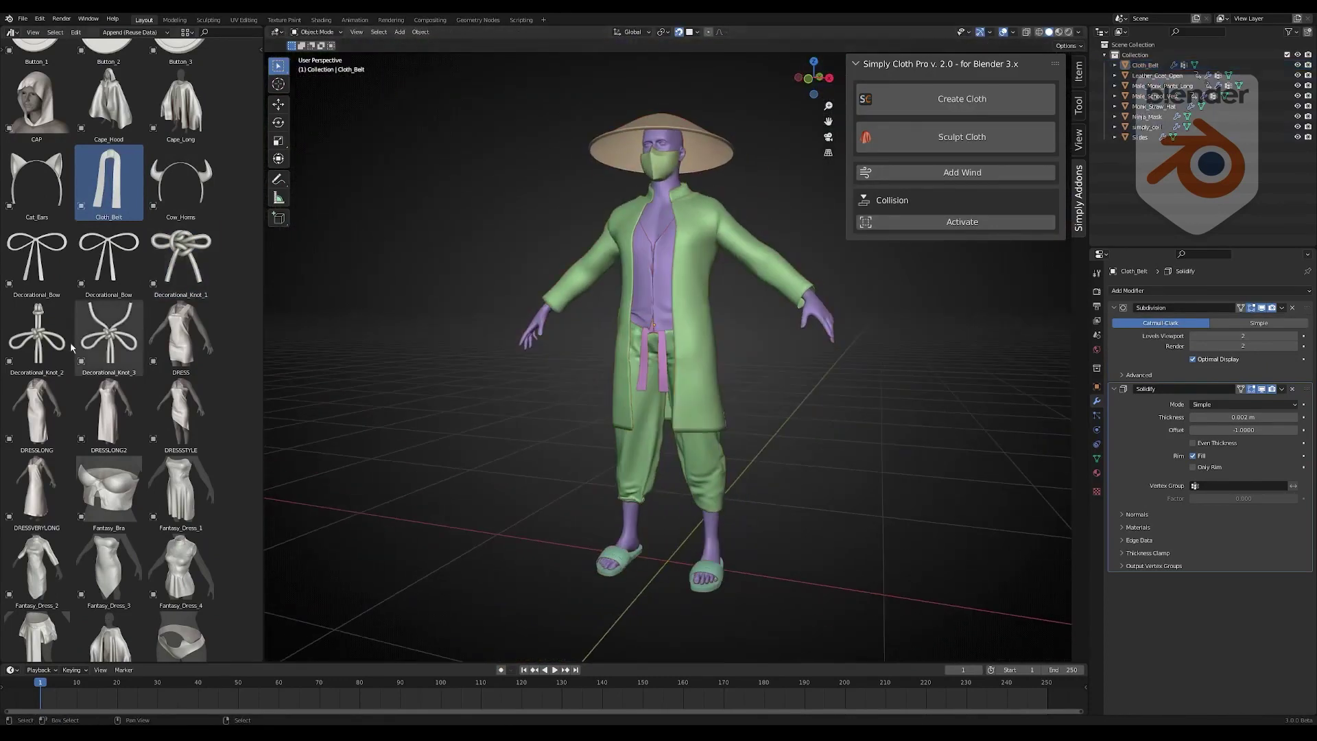
{"action": "scroll", "coordinate": [71, 347], "scroll_direction": "down", "scroll_amount": 15}
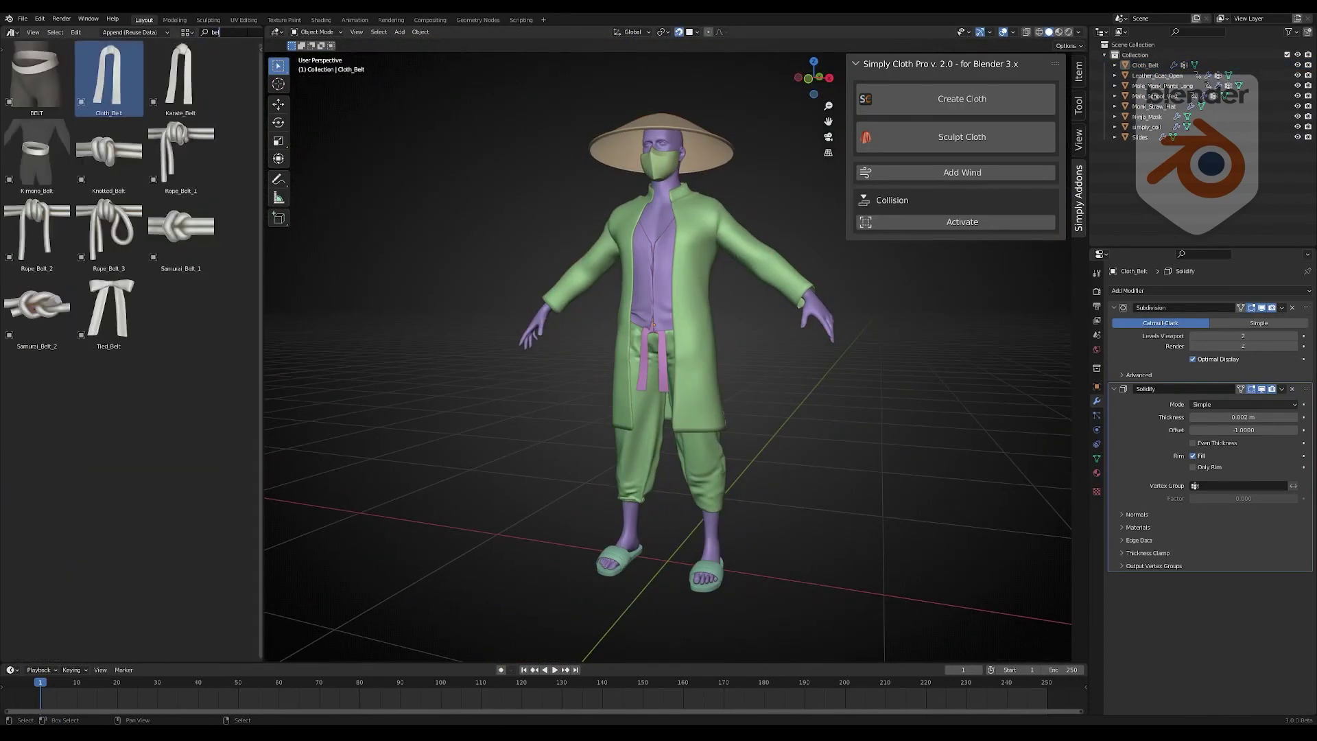
{"action": "left_click_drag", "start_coordinate": [36, 387], "coordinate": [493, 359]}
{"action": "left_click_drag", "start_coordinate": [493, 360], "coordinate": [655, 226]}
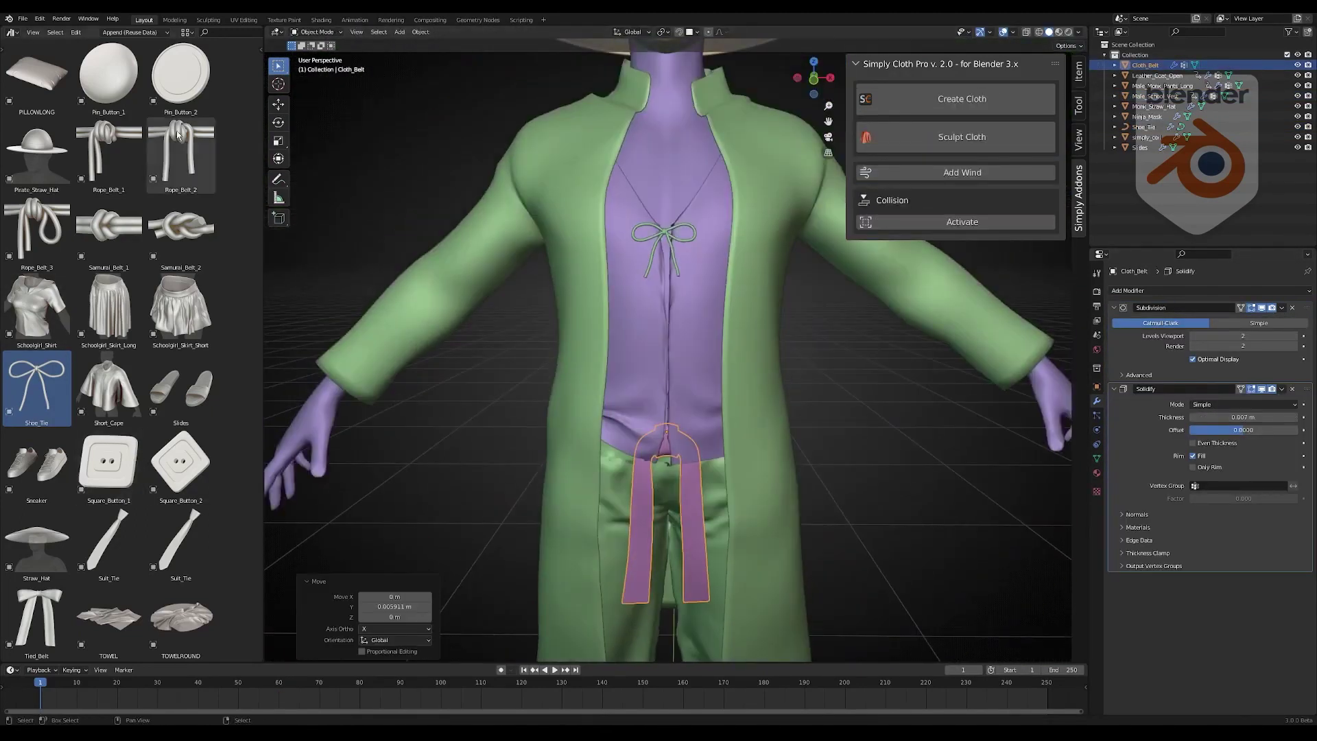
- Add the Button_3 asset and move it into position
{"action": "scroll", "coordinate": [139, 402], "scroll_direction": "up", "scroll_amount": 10}
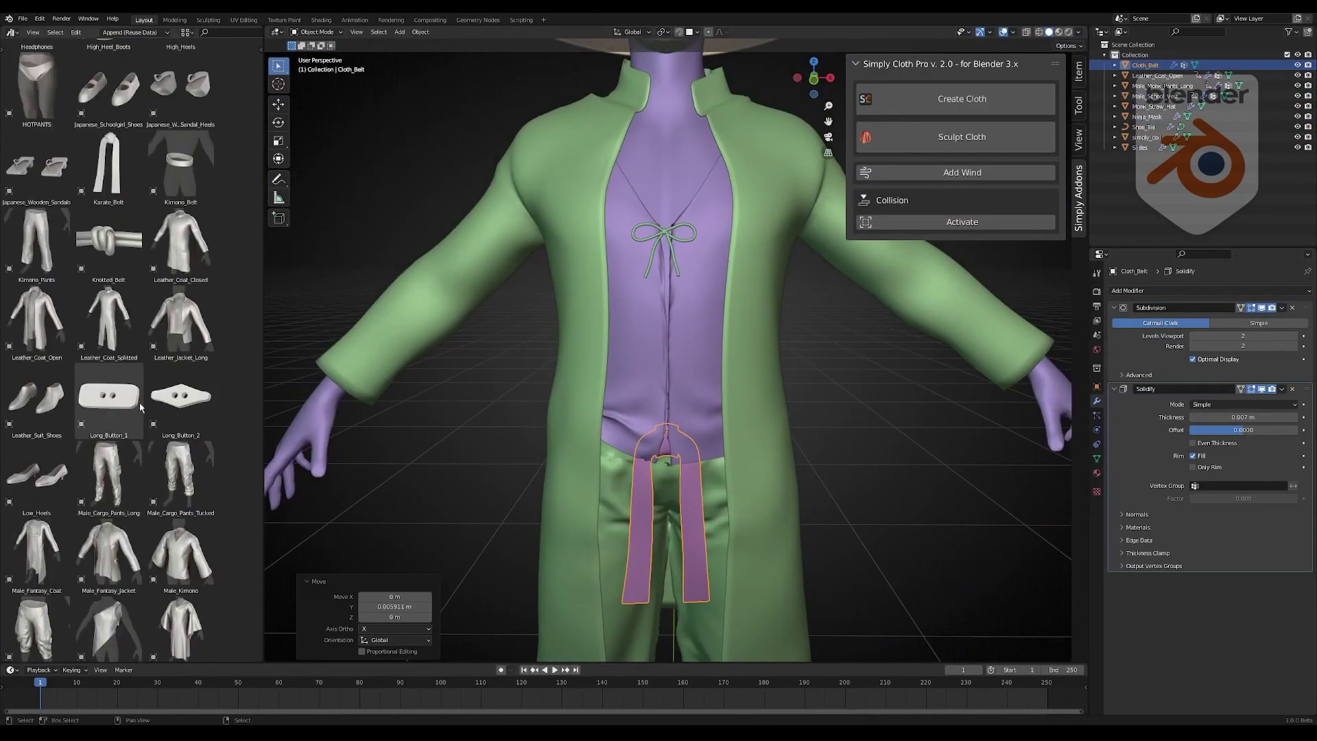
{"action": "scroll", "coordinate": [138, 402], "scroll_direction": "up", "scroll_amount": 5}
{"action": "left_click", "coordinate": [181, 230]}
{"action": "key", "text": "g"}
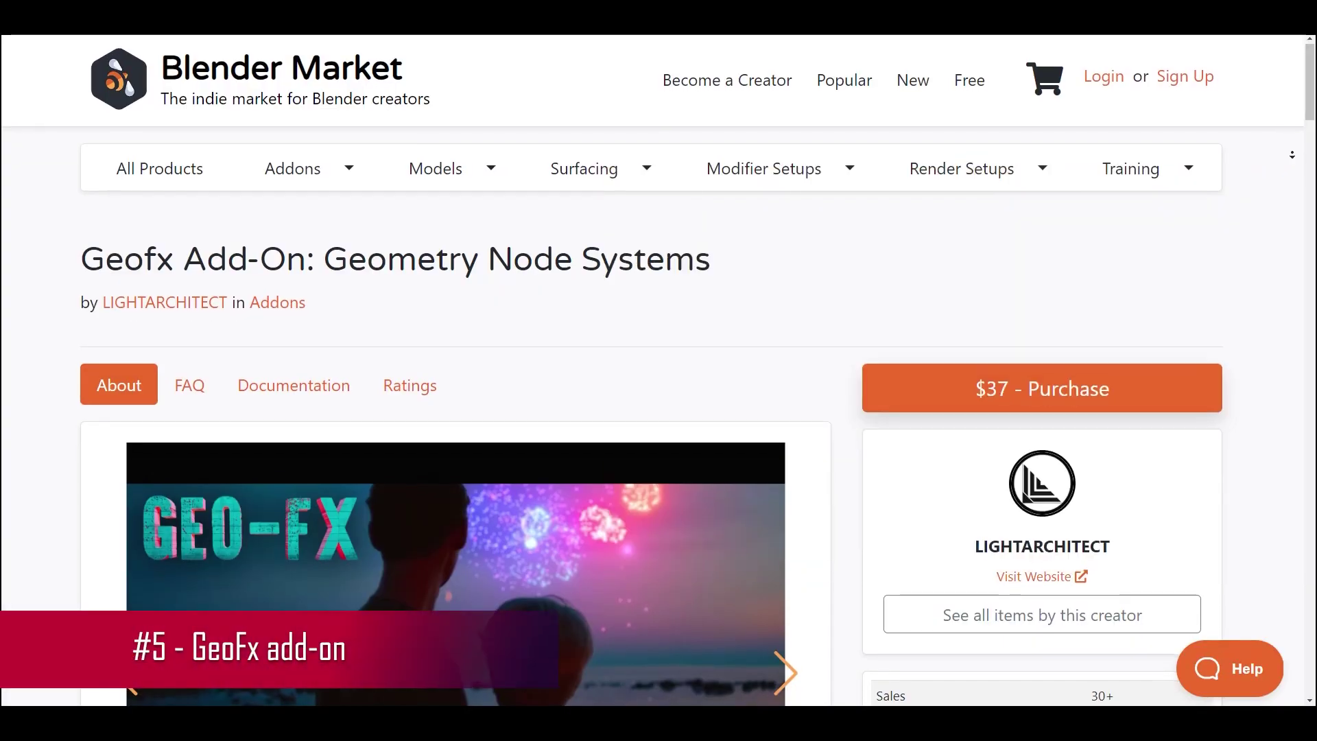
- Scroll the GeoFx Geometry Node Systems page down to its $37 price and sales table
{"action": "scroll", "coordinate": [1293, 161], "scroll_direction": "down", "scroll_amount": 3}
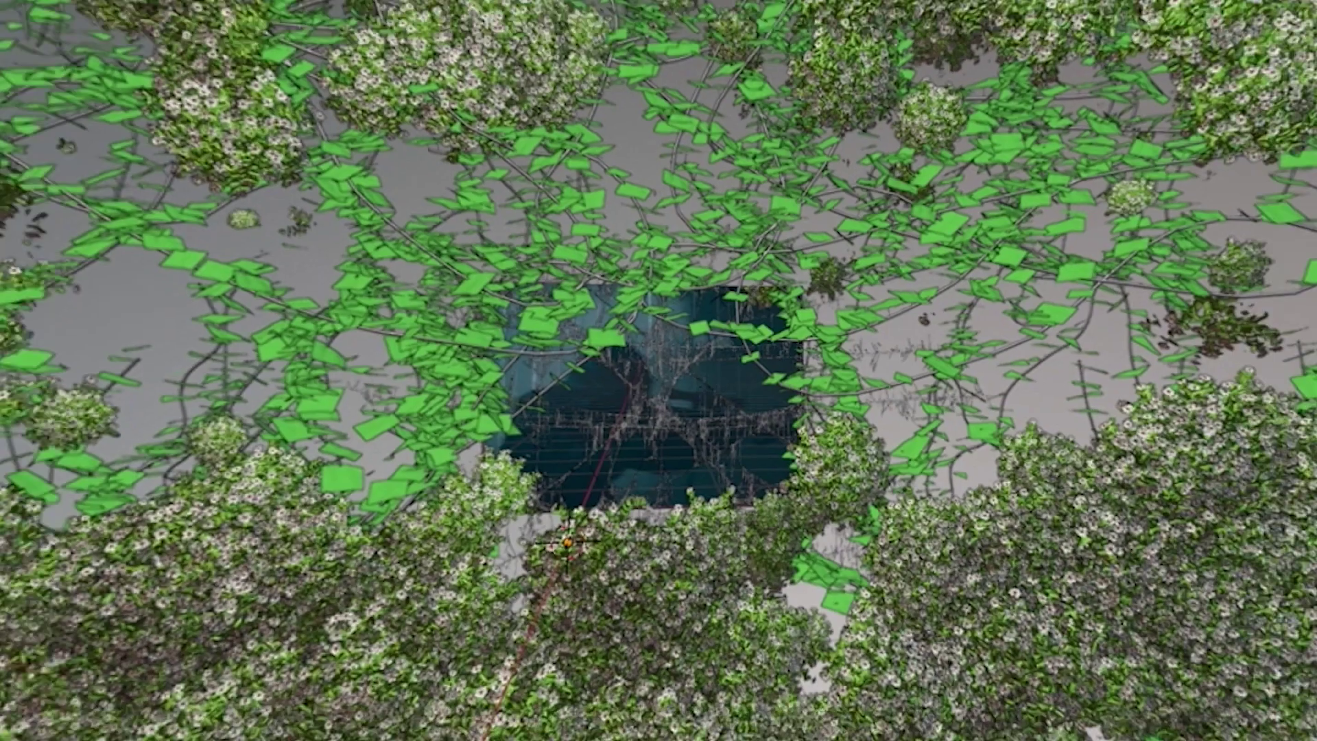
- Add a new GeoFx ivy curve to draw across the wall
{"action": "left_click", "coordinate": [977, 301]}
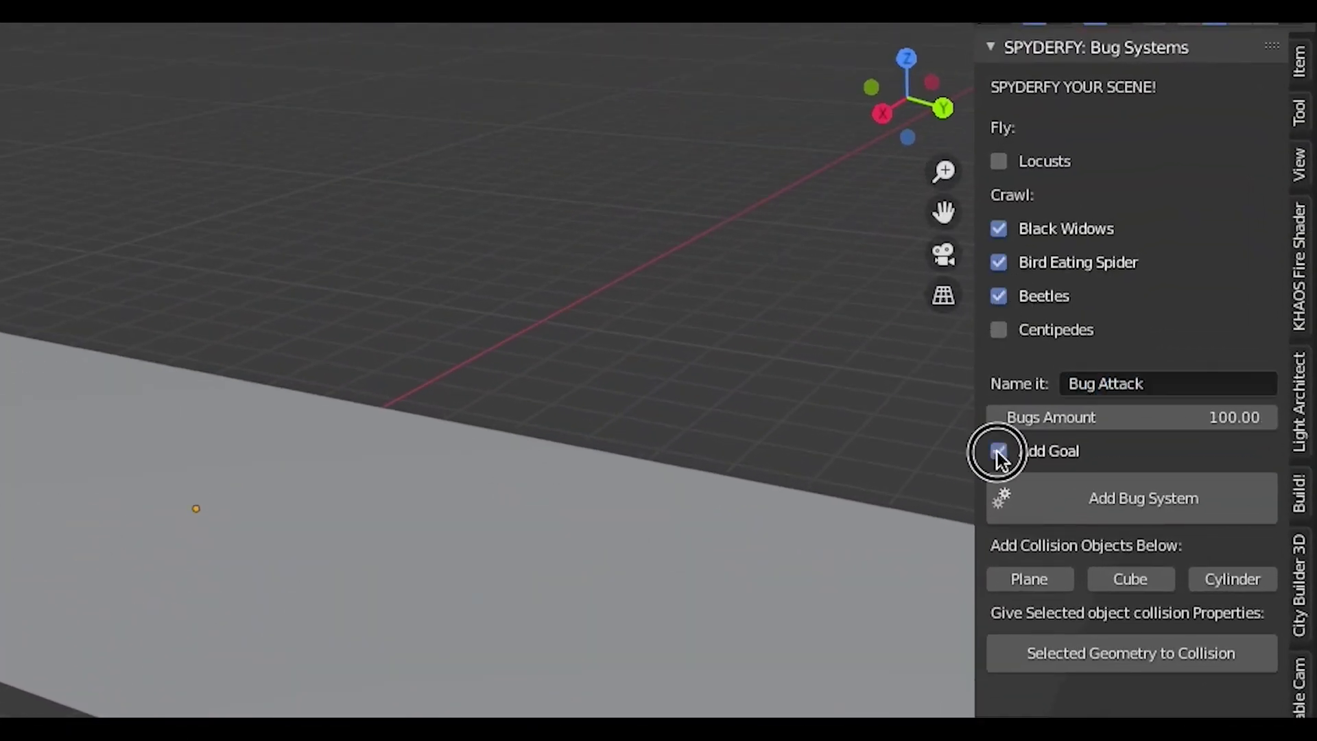
- Create the Bug Attack system with black widows, bird-eating spiders, beetles and a goal
{"action": "left_click", "coordinate": [1132, 498]}
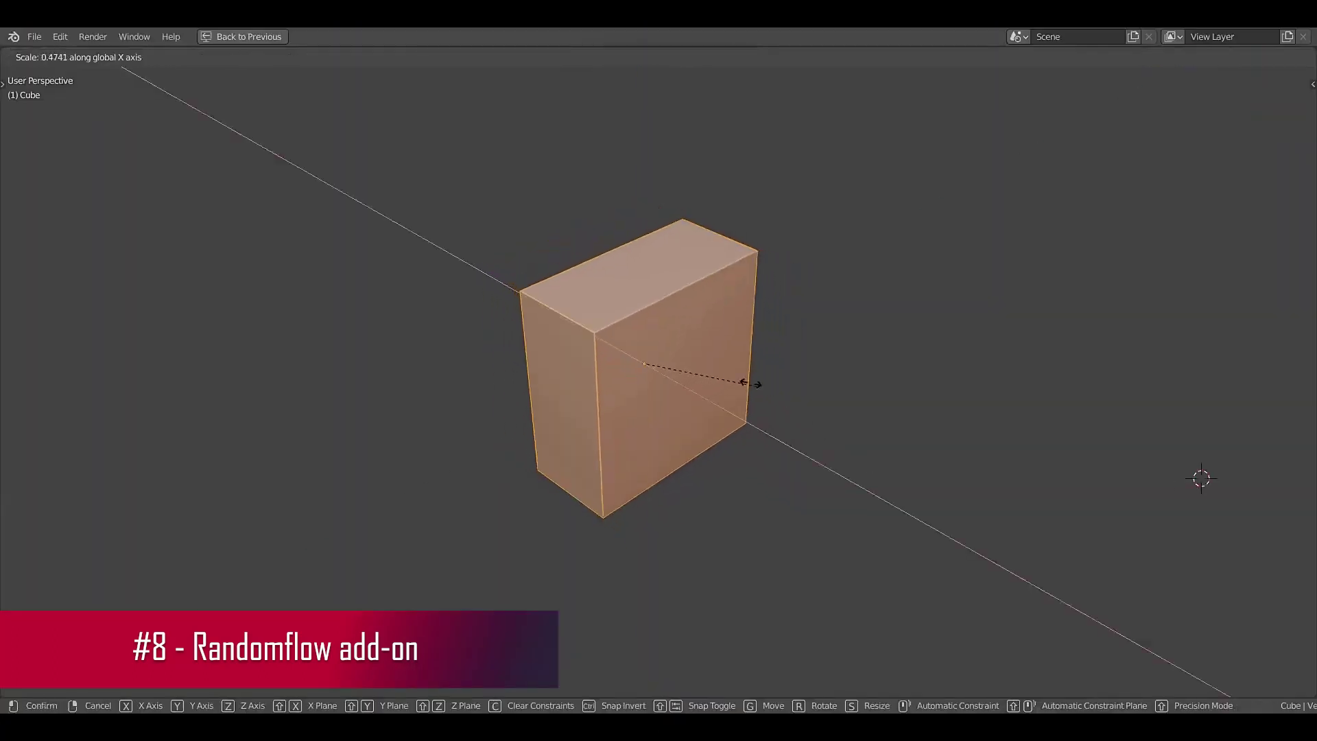
- Flatten the cube into a mirrored slab and bevel its top edge
{"action": "left_click", "coordinate": [752, 385]}
{"action": "key", "text": "shift+ctrl+r"}
{"action": "left_click", "coordinate": [625, 385]}
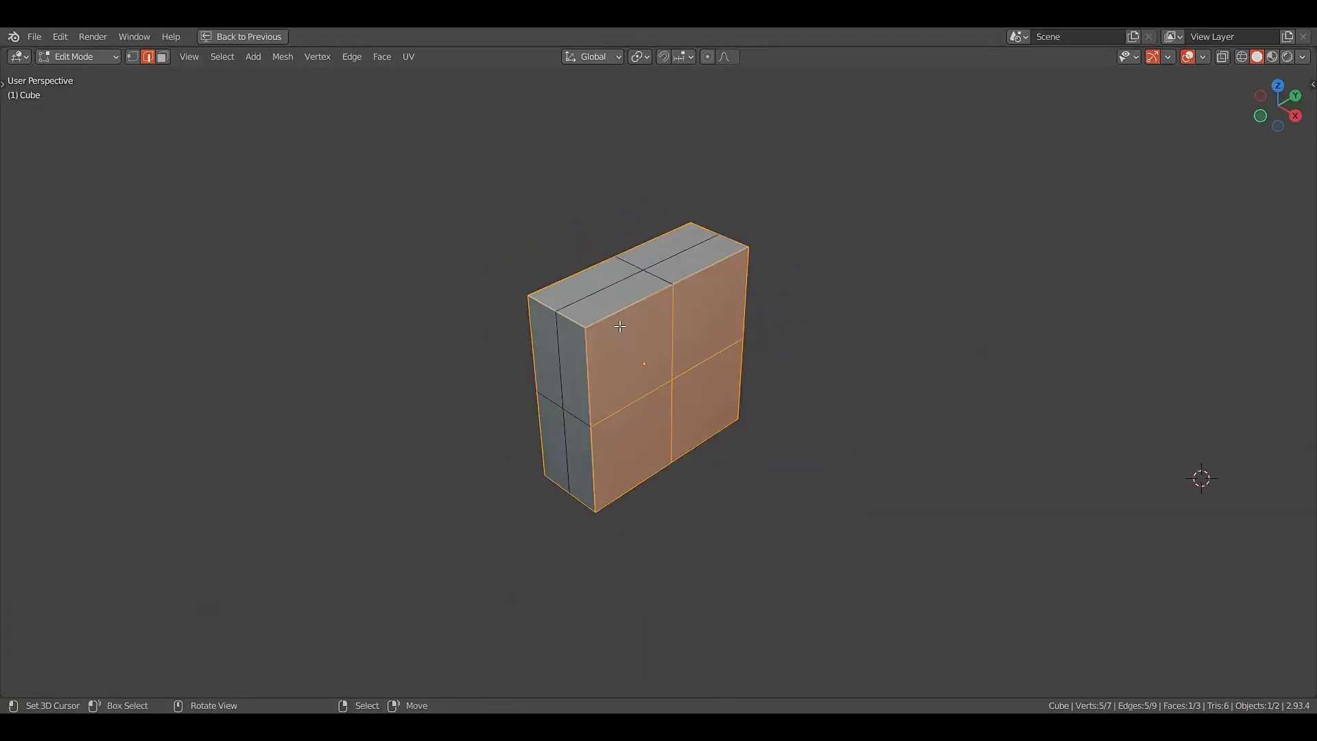
{"action": "left_click", "coordinate": [669, 231]}
{"action": "key", "text": "ctrl+b"}
{"action": "left_click", "coordinate": [631, 288]}
{"action": "scroll", "coordinate": [631, 288], "scroll_direction": "up", "scroll_amount": 2}
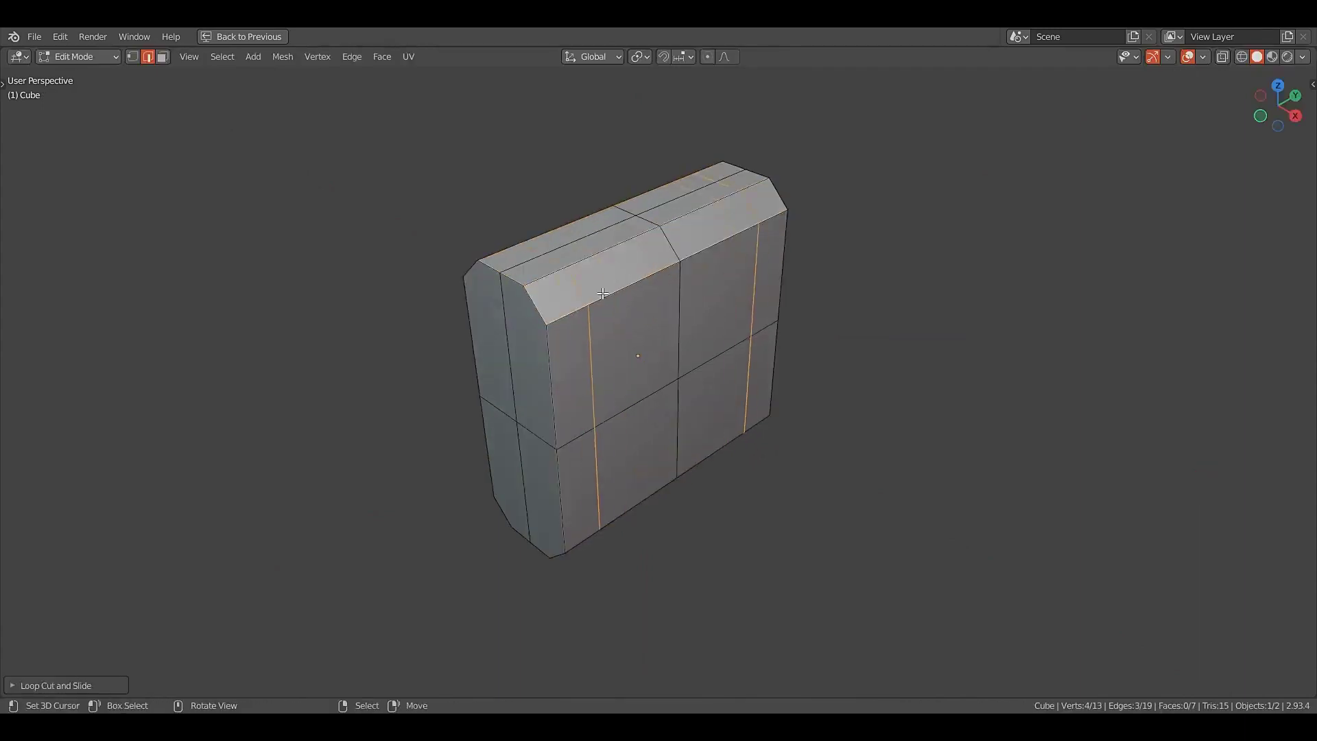
- Randomly extrude greebles from the slab's side face strips with Randomflow
{"action": "key", "text": "3"}
{"action": "key", "text": "Tab"}
{"action": "key", "text": "shift+alt+x"}
{"action": "left_click", "coordinate": [710, 274]}
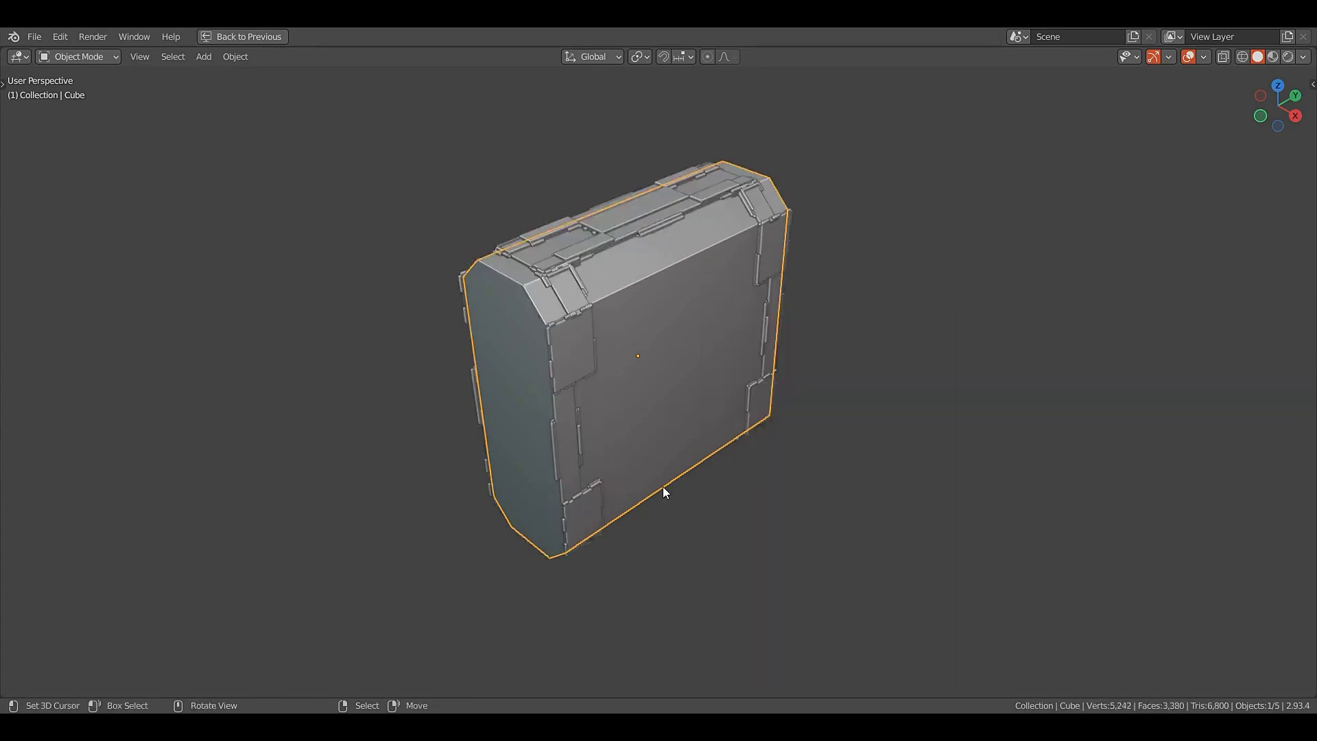
{"action": "scroll", "coordinate": [785, 370], "scroll_direction": "up", "scroll_amount": 2}
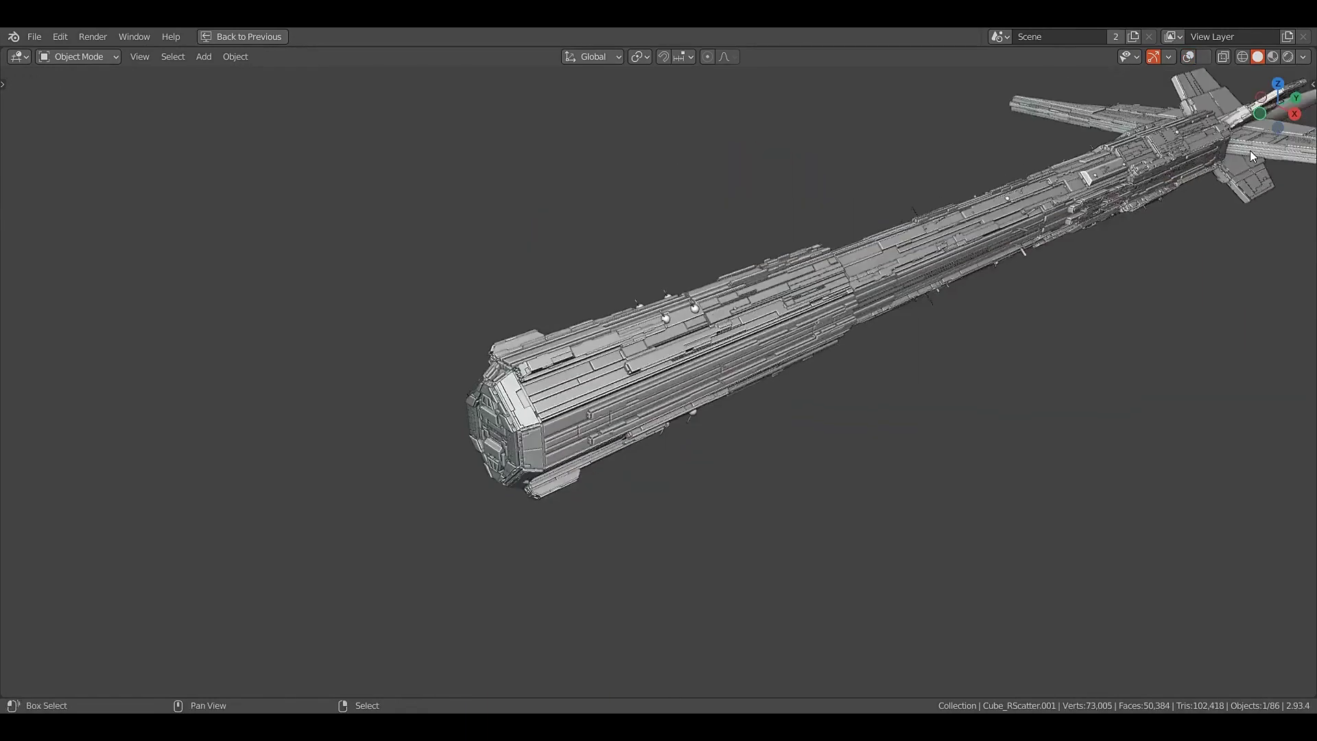
{"action": "middle_click_drag", "start_coordinate": [961, 288], "coordinate": [978, 337]}
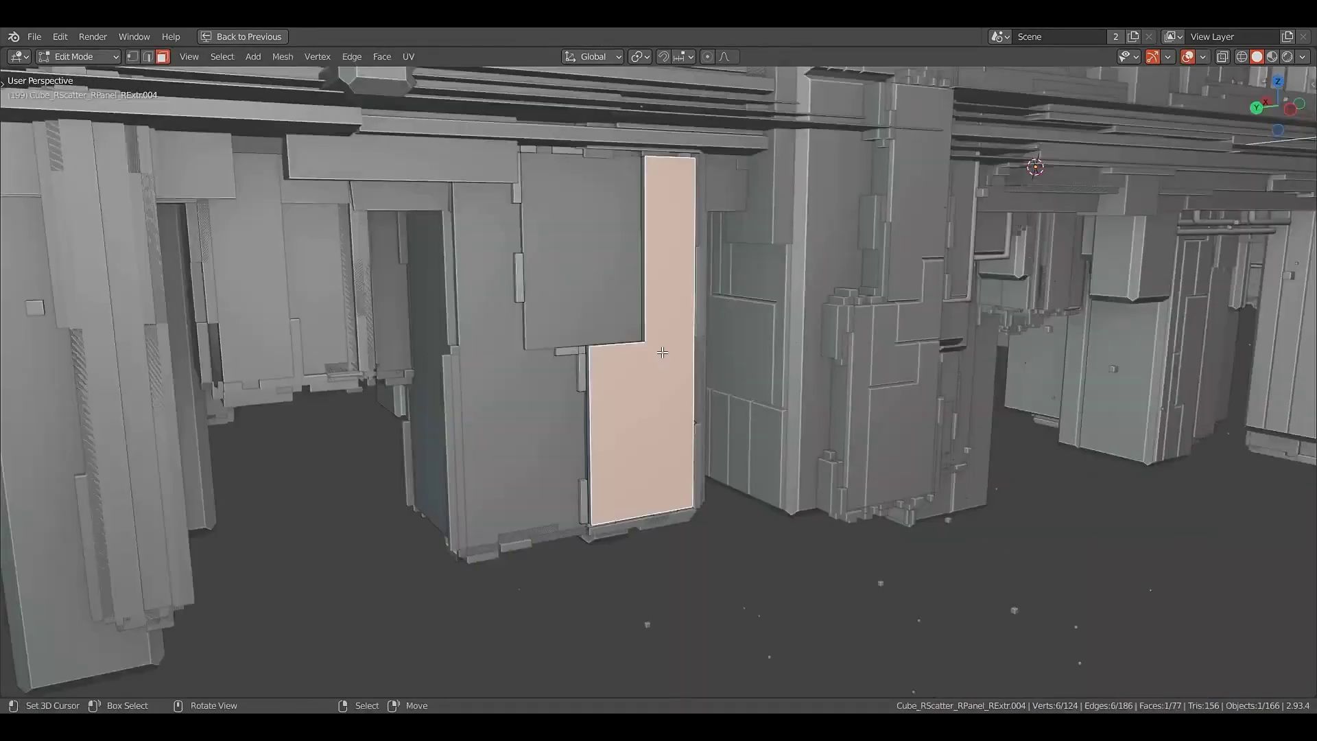
- Quad-slice the wall piece and random-extrude it with Loops 1 and 2, 29% panels, Loop 1 subdivided
{"action": "key", "text": "q"}
{"action": "left_click", "coordinate": [664, 366]}
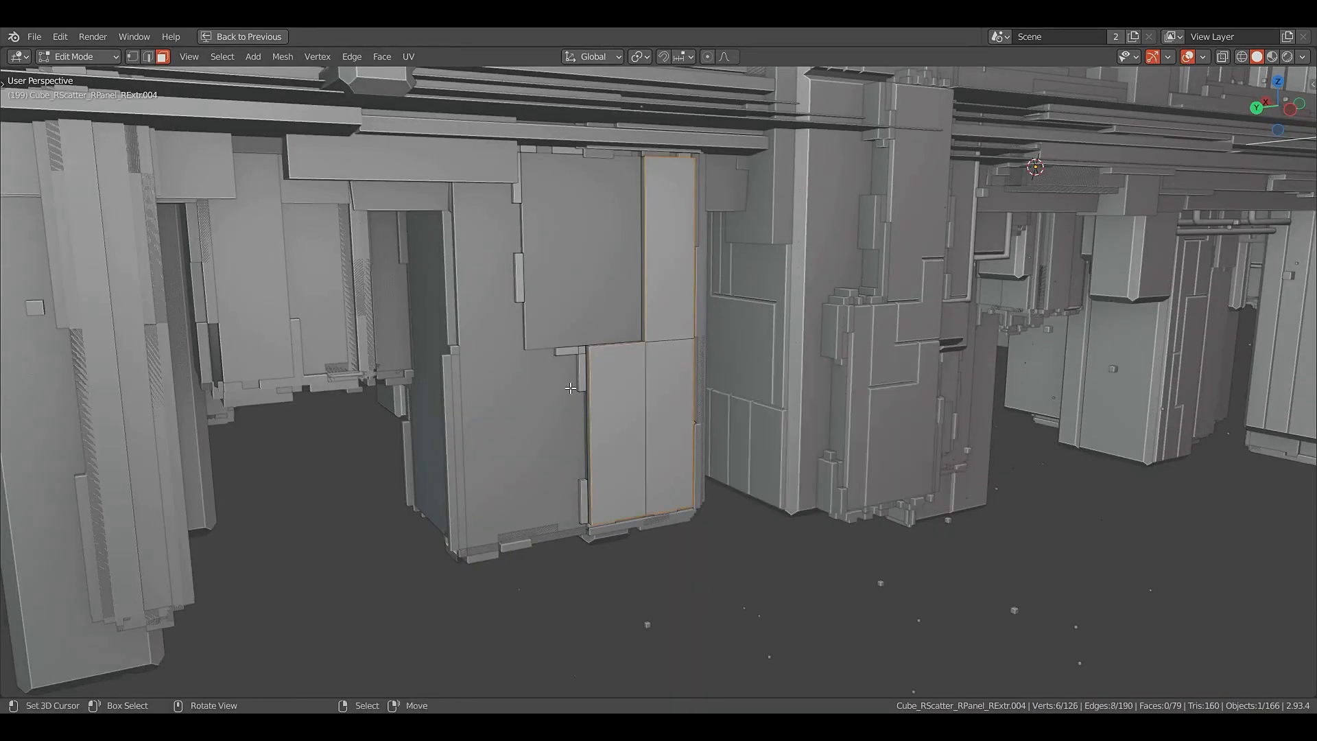
{"action": "key", "text": "ctrl+l"}
{"action": "key", "text": "Tab"}
{"action": "key", "text": "shift+alt+e"}
{"action": "left_click", "coordinate": [806, 295]}
{"action": "left_click", "coordinate": [819, 324]}
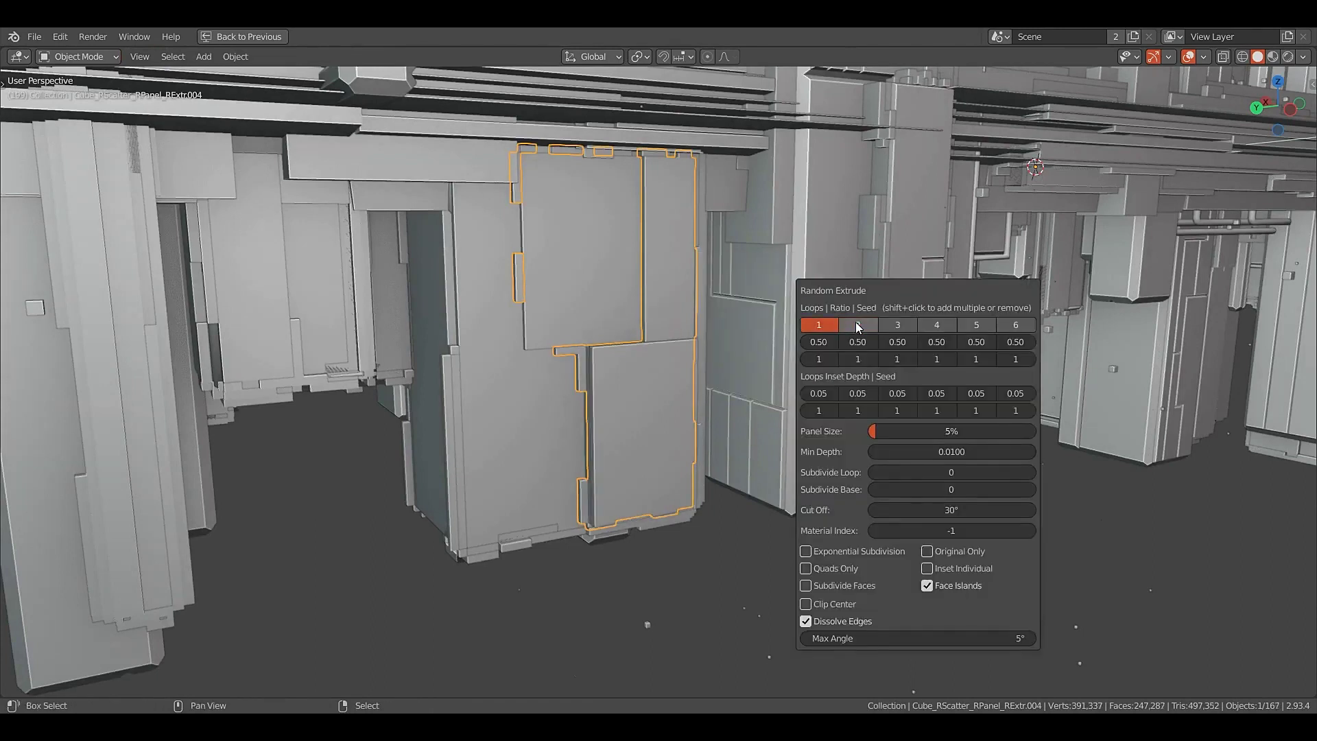
{"action": "left_click", "coordinate": [856, 323], "text": "shift"}
{"action": "left_click_drag", "start_coordinate": [912, 472], "coordinate": [920, 467]}
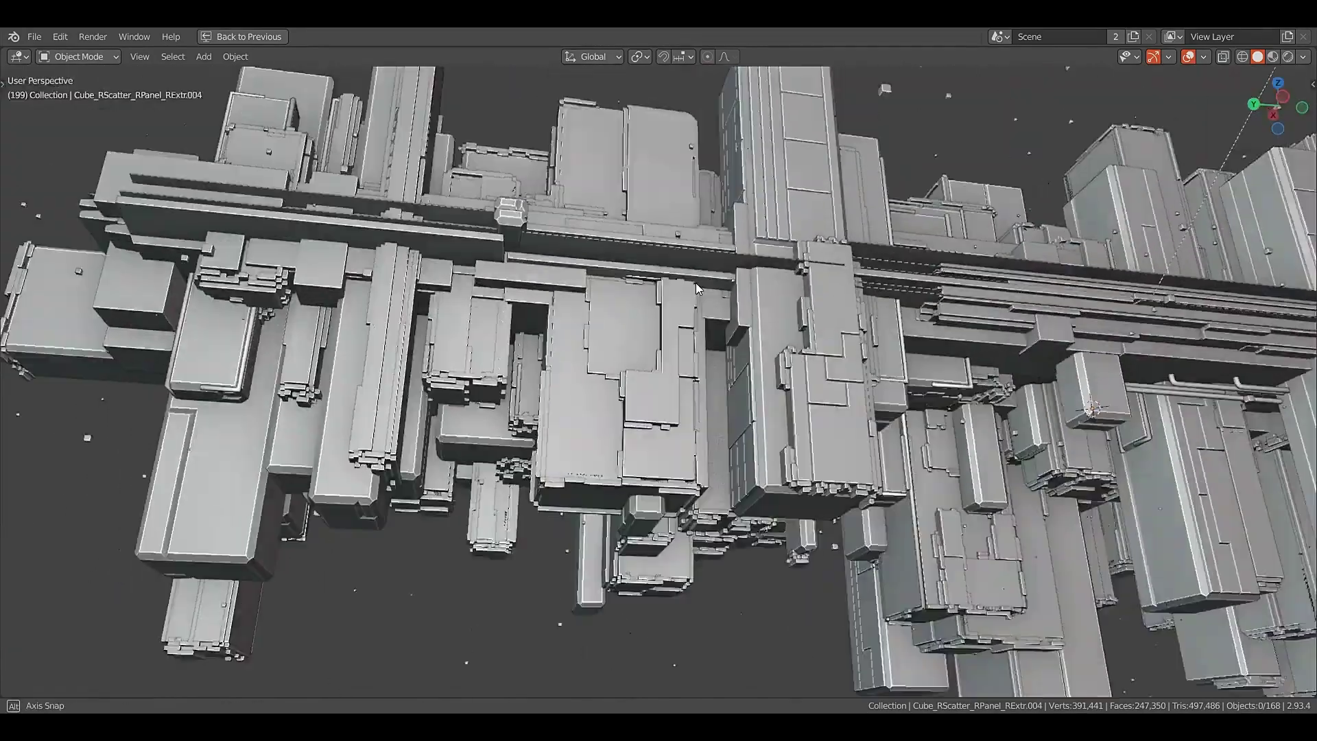
{"action": "middle_click_drag", "start_coordinate": [696, 282], "coordinate": [712, 303]}
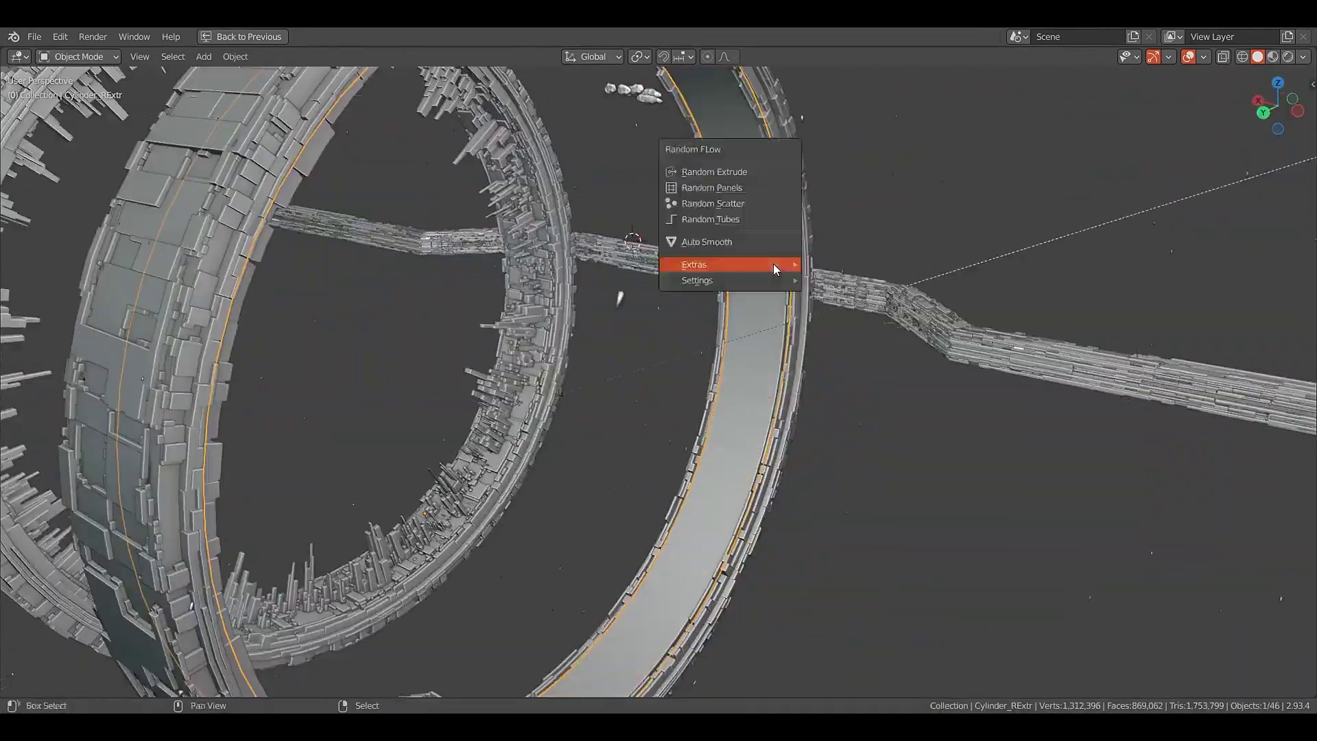
{"action": "left_click", "coordinate": [772, 265]}
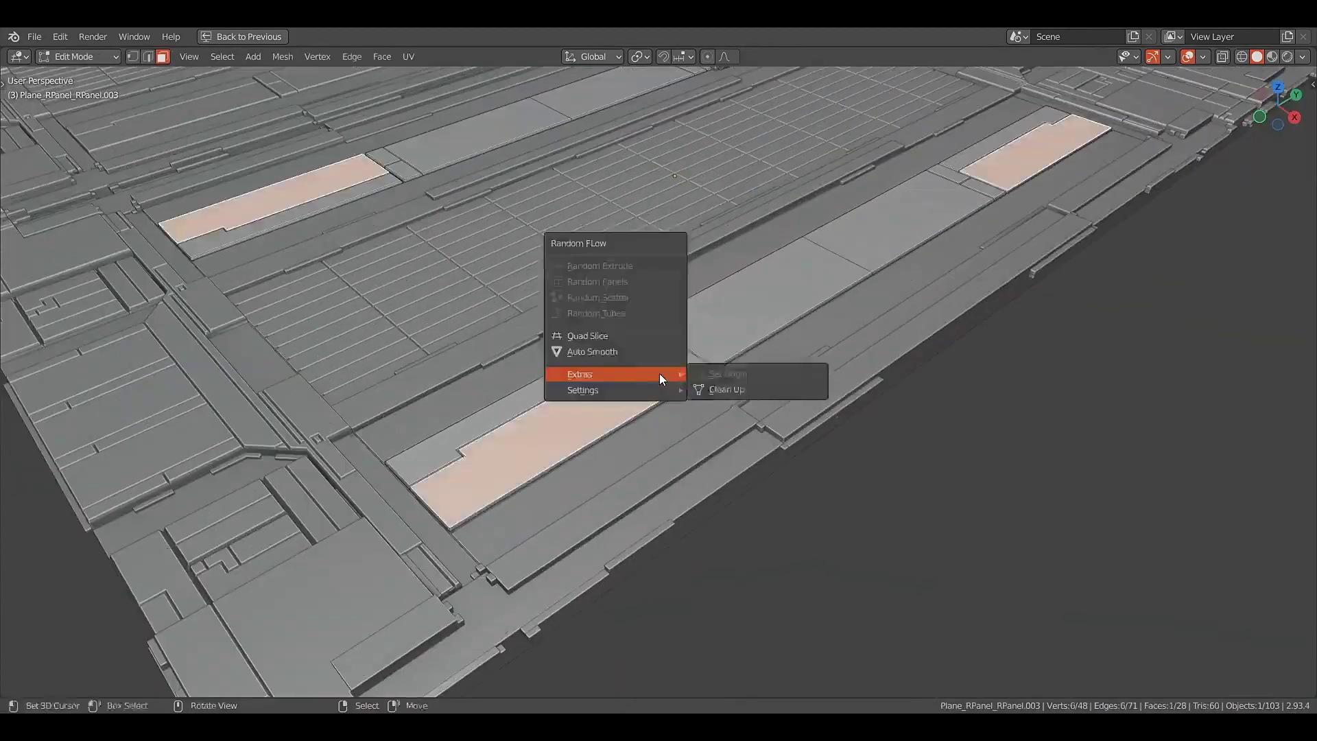
- Apply Random Panels to all faces of the floor object with Clear Faces set to None
{"action": "left_click", "coordinate": [660, 373]}
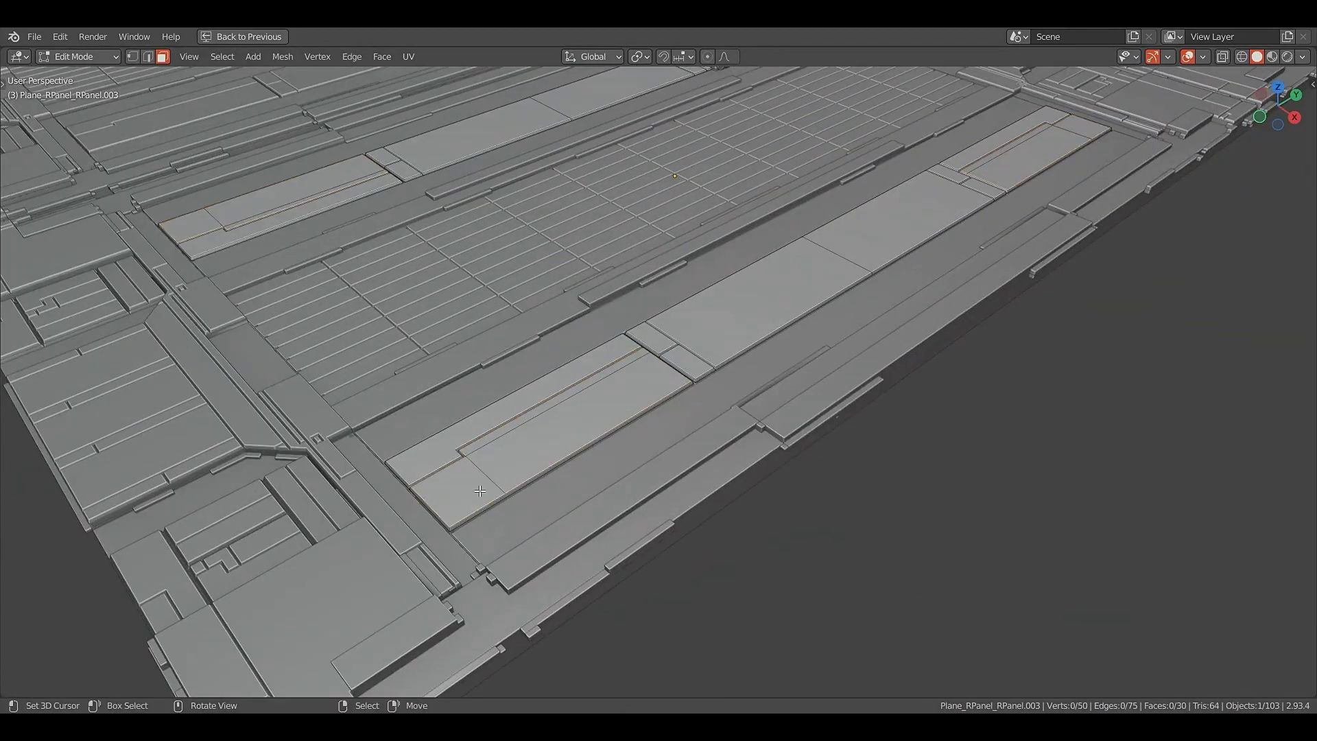
{"action": "key", "text": "a"}
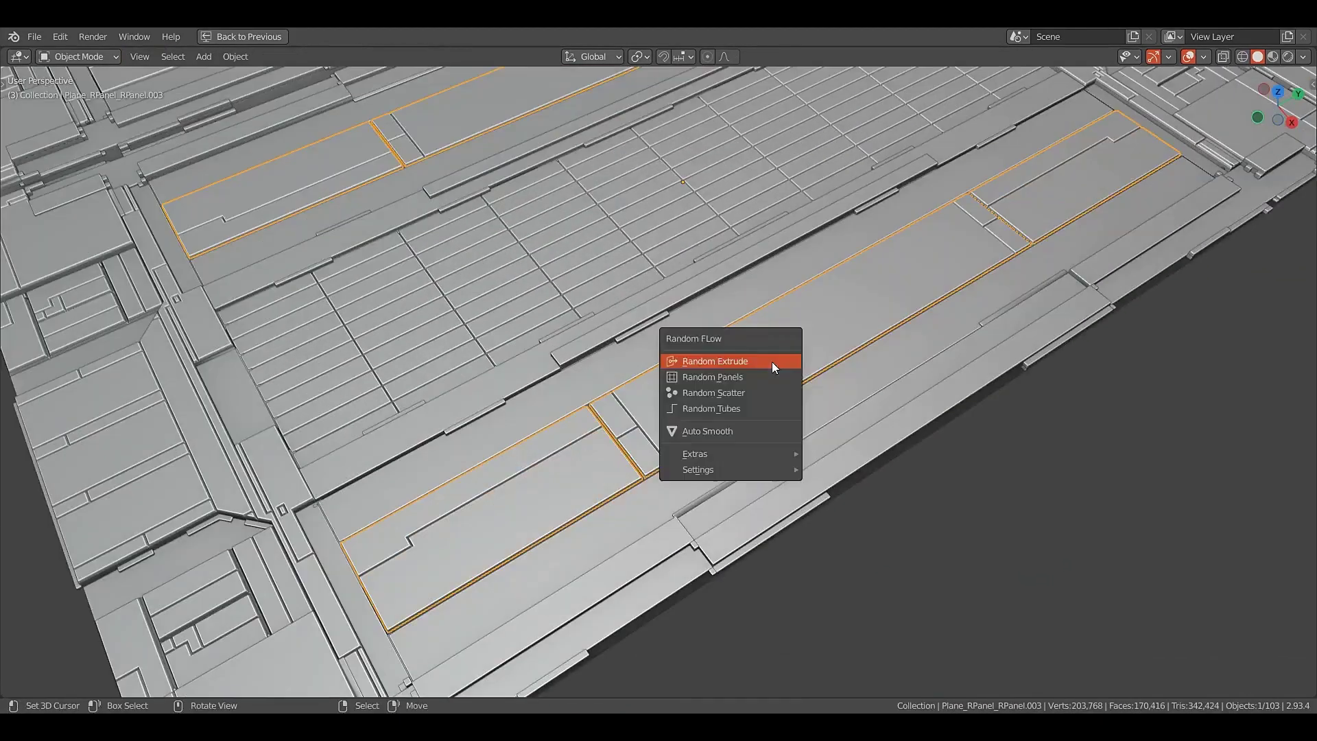
{"action": "left_click", "coordinate": [774, 360]}
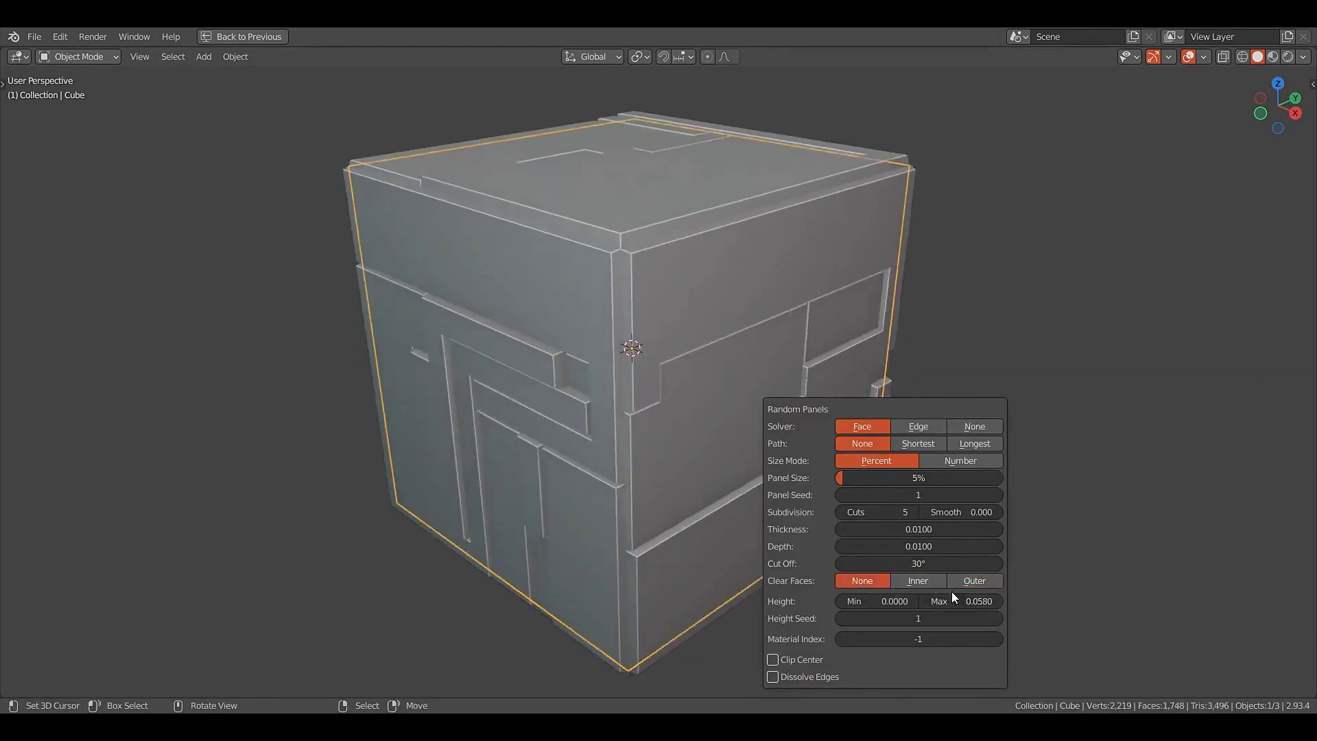
{"action": "left_click", "coordinate": [859, 580]}
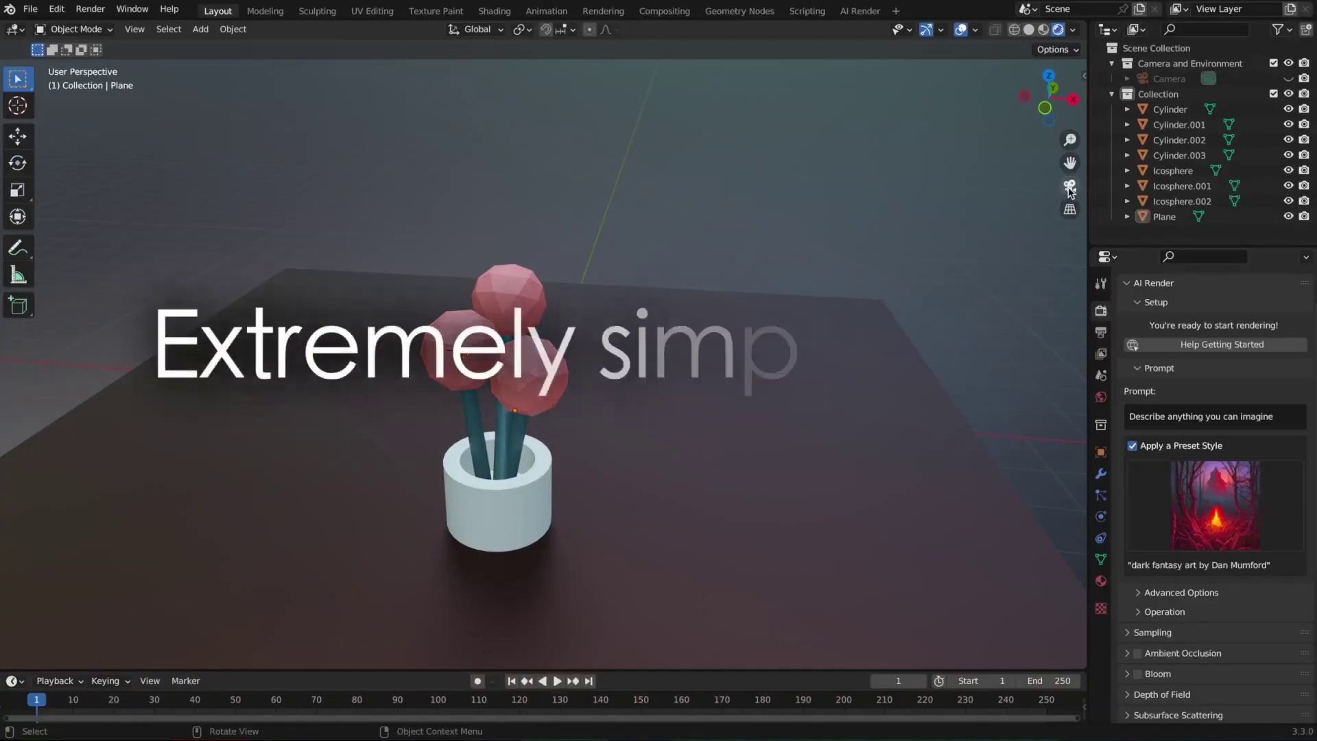
- Enter 'Flowers on a table' as the AI Render prompt
{"action": "left_click", "coordinate": [1269, 416]}
{"action": "type", "text": "F"}
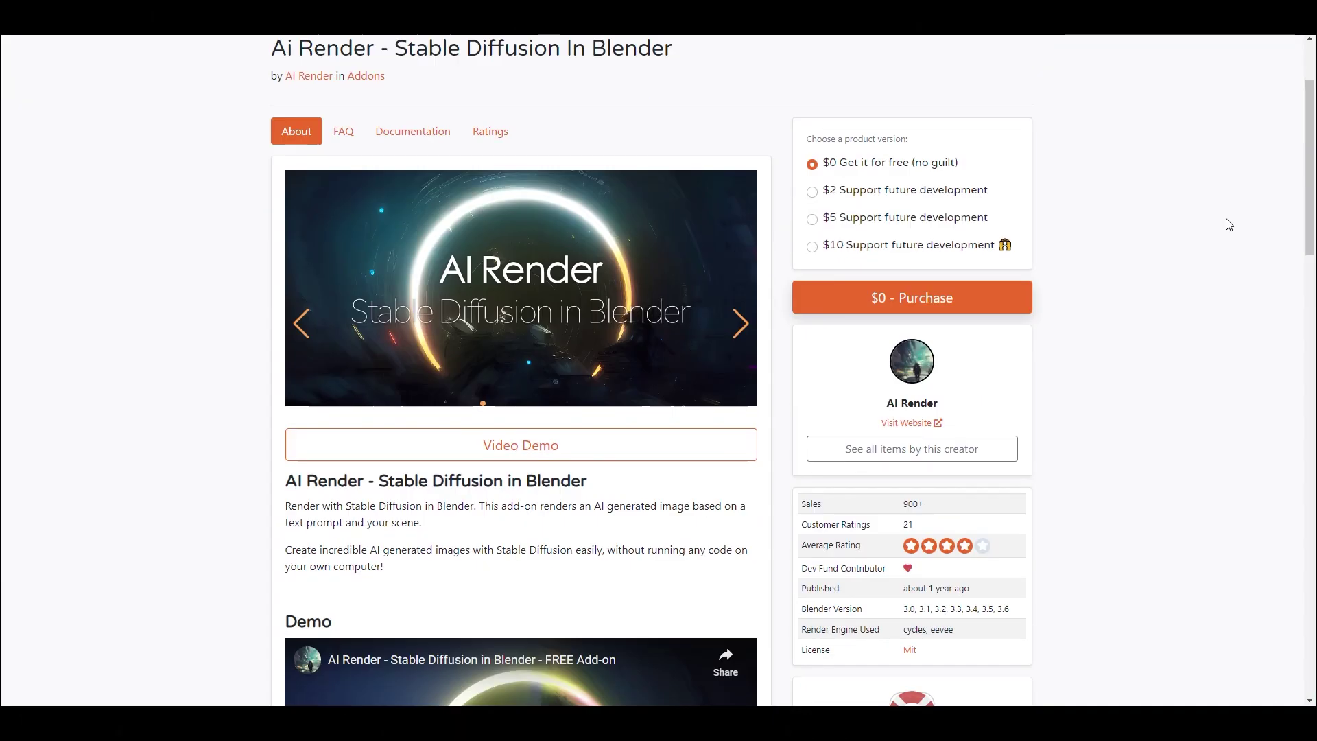
- Scroll the AI Render – Stable Diffusion page through its description down to the demo video
{"action": "scroll", "coordinate": [1226, 229], "scroll_direction": "down", "scroll_amount": 10}
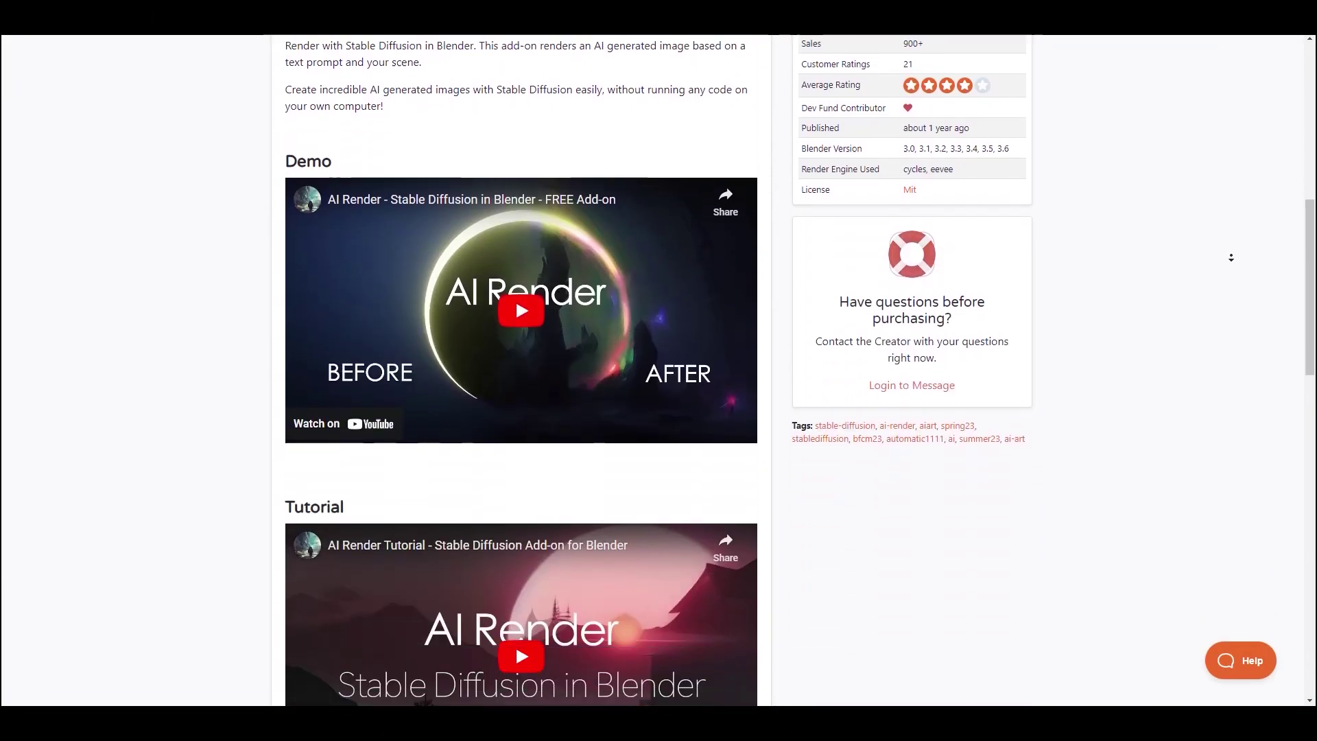
{"action": "scroll", "coordinate": [1231, 254], "scroll_direction": "down", "scroll_amount": 12}
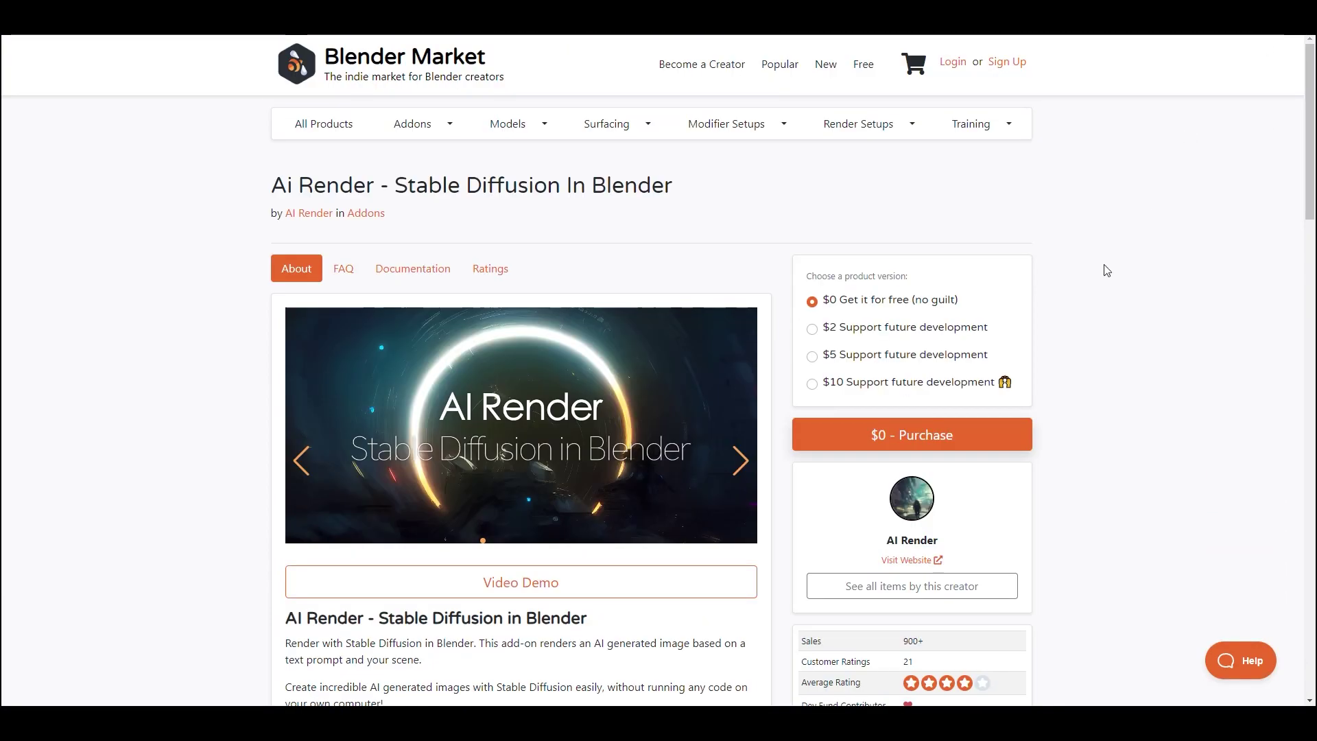
{"action": "scroll", "coordinate": [1105, 267], "scroll_direction": "down", "scroll_amount": 5}
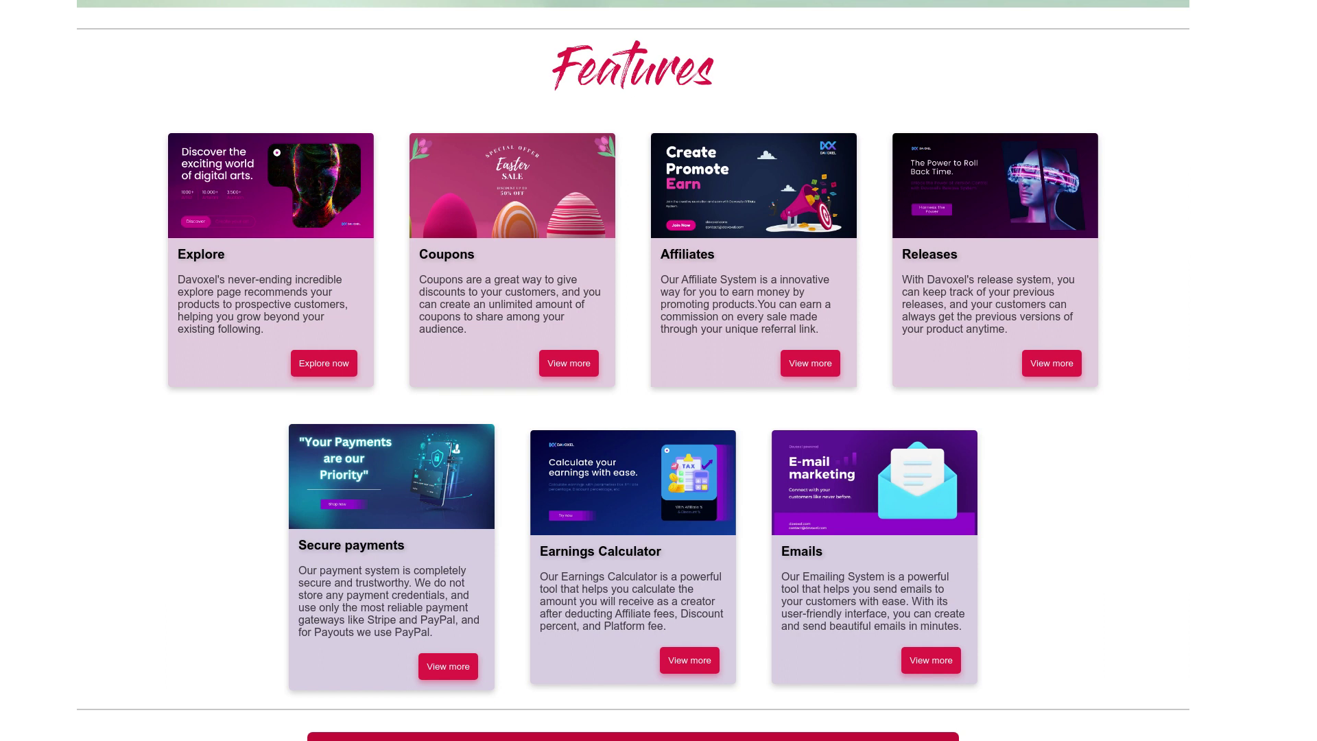
- Scroll the Davoxel homepage from the Features cards down to the FAQ list
{"action": "scroll", "coordinate": [633, 370], "scroll_direction": "up", "scroll_amount": 10}
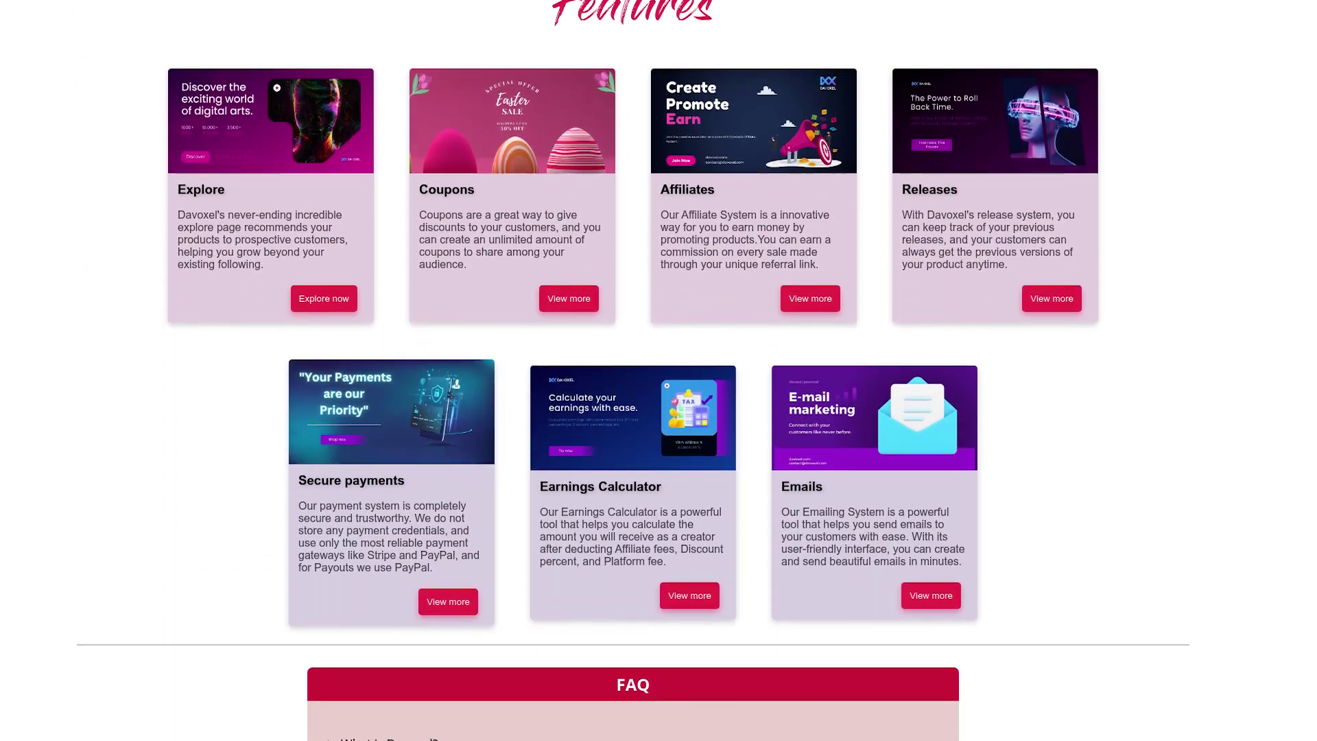
{"action": "scroll", "coordinate": [633, 371], "scroll_direction": "down", "scroll_amount": 5}
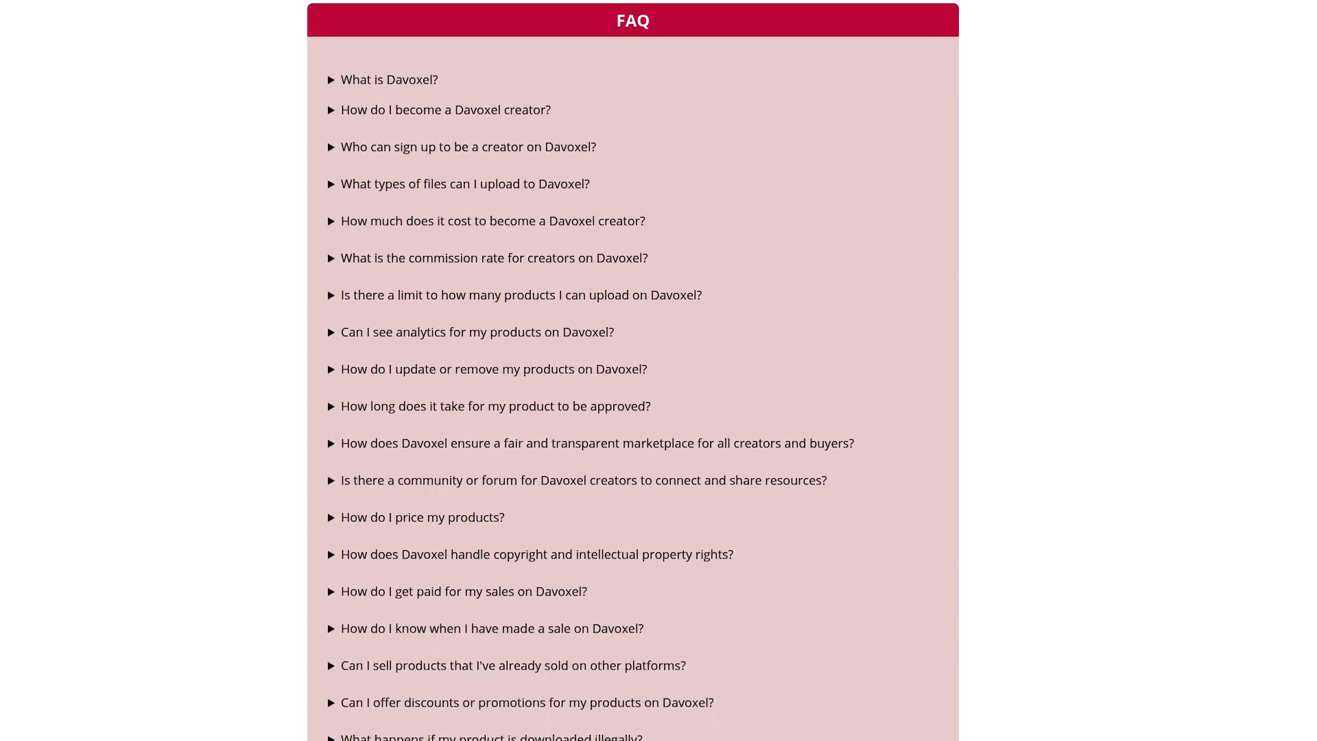
{"action": "scroll", "coordinate": [632, 371], "scroll_direction": "down", "scroll_amount": 10}
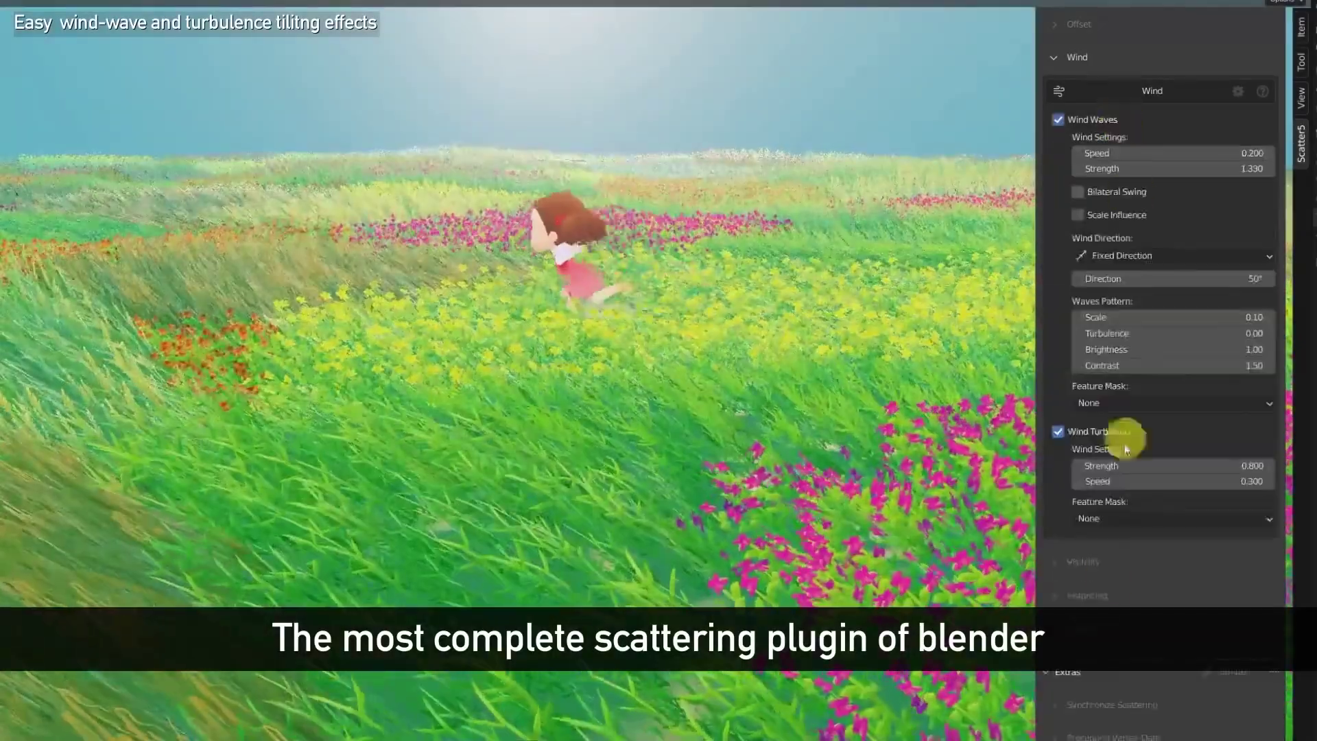
- Scroll the scatter settings while palm and shrub instances fill the ground before the city wall
{"action": "scroll", "coordinate": [1111, 343], "scroll_direction": "down", "scroll_amount": 10}
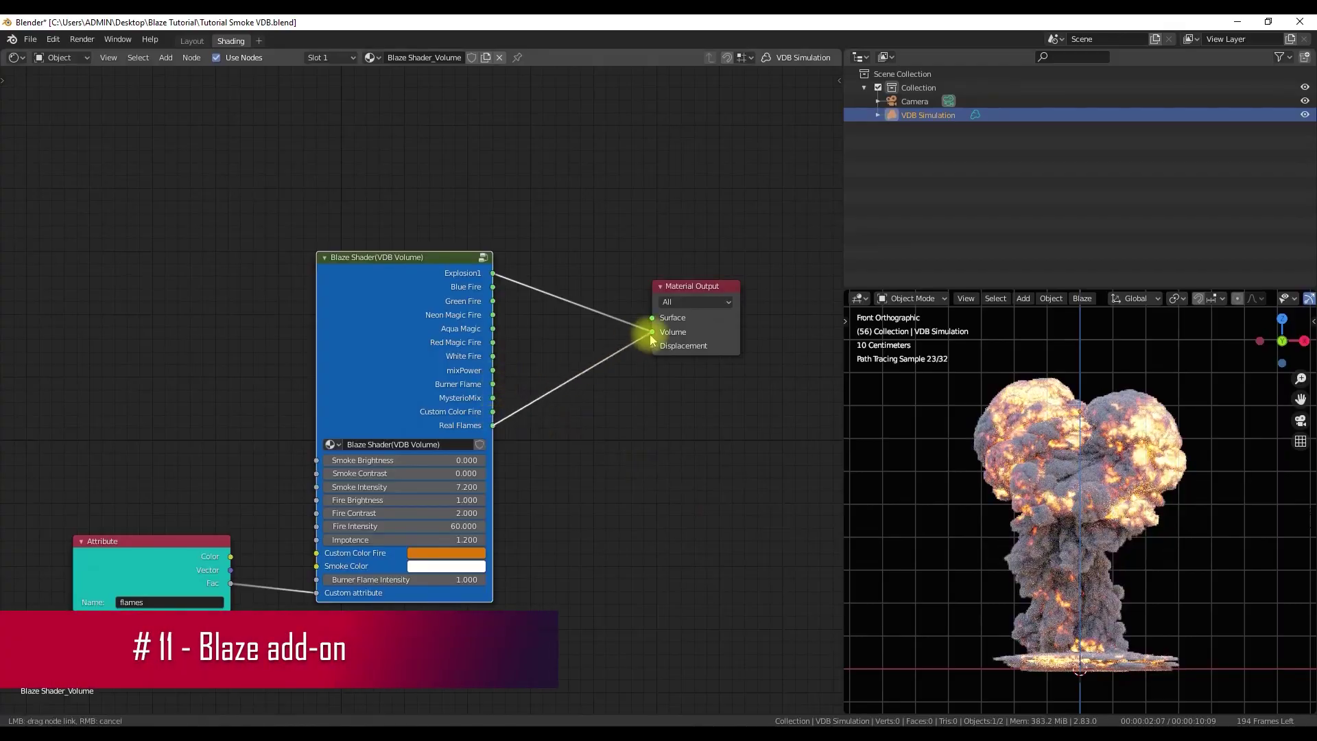
- Feed the Blaze Custom Color Fire output into Volume with deep orange fire and teal smoke
{"action": "left_click_drag", "start_coordinate": [493, 371], "coordinate": [662, 329]}
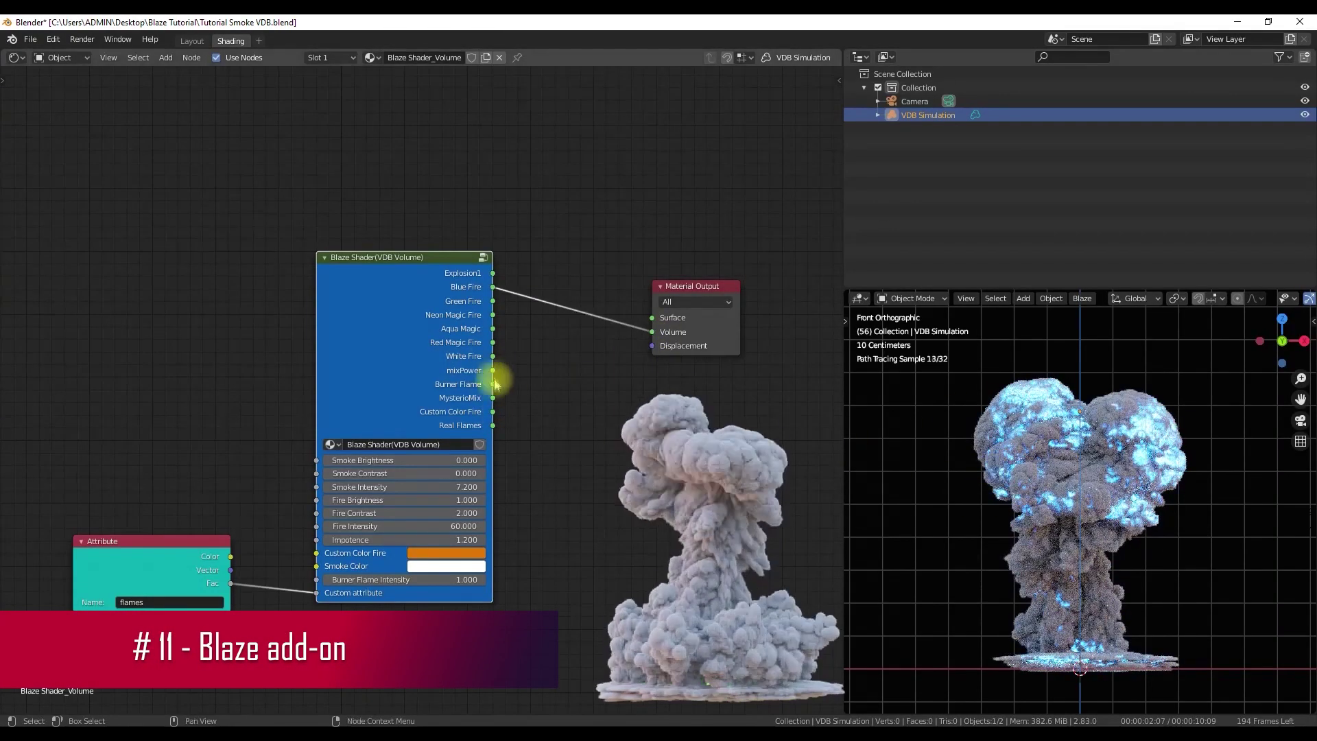
{"action": "left_click_drag", "start_coordinate": [493, 384], "coordinate": [493, 398], "text": "ctrl"}
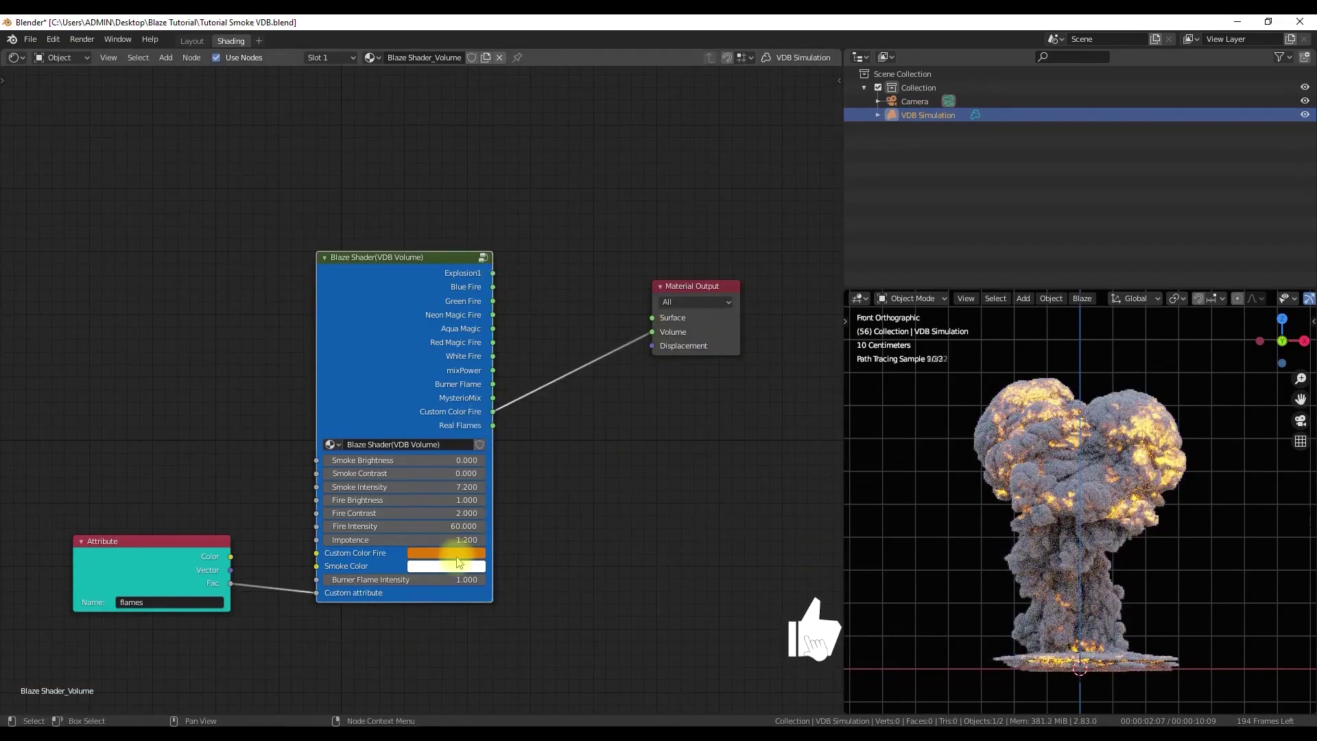
{"action": "left_click", "coordinate": [456, 554]}
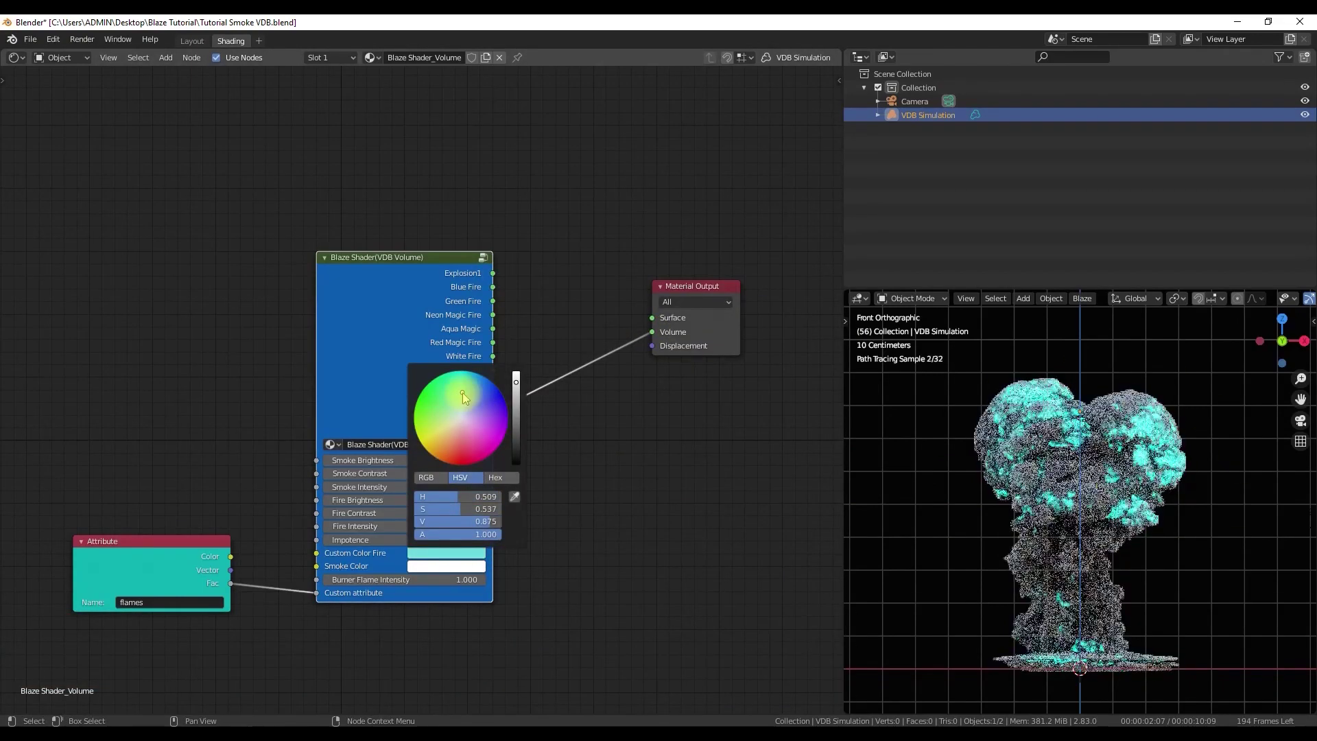
{"action": "left_click_drag", "start_coordinate": [443, 443], "coordinate": [447, 452]}
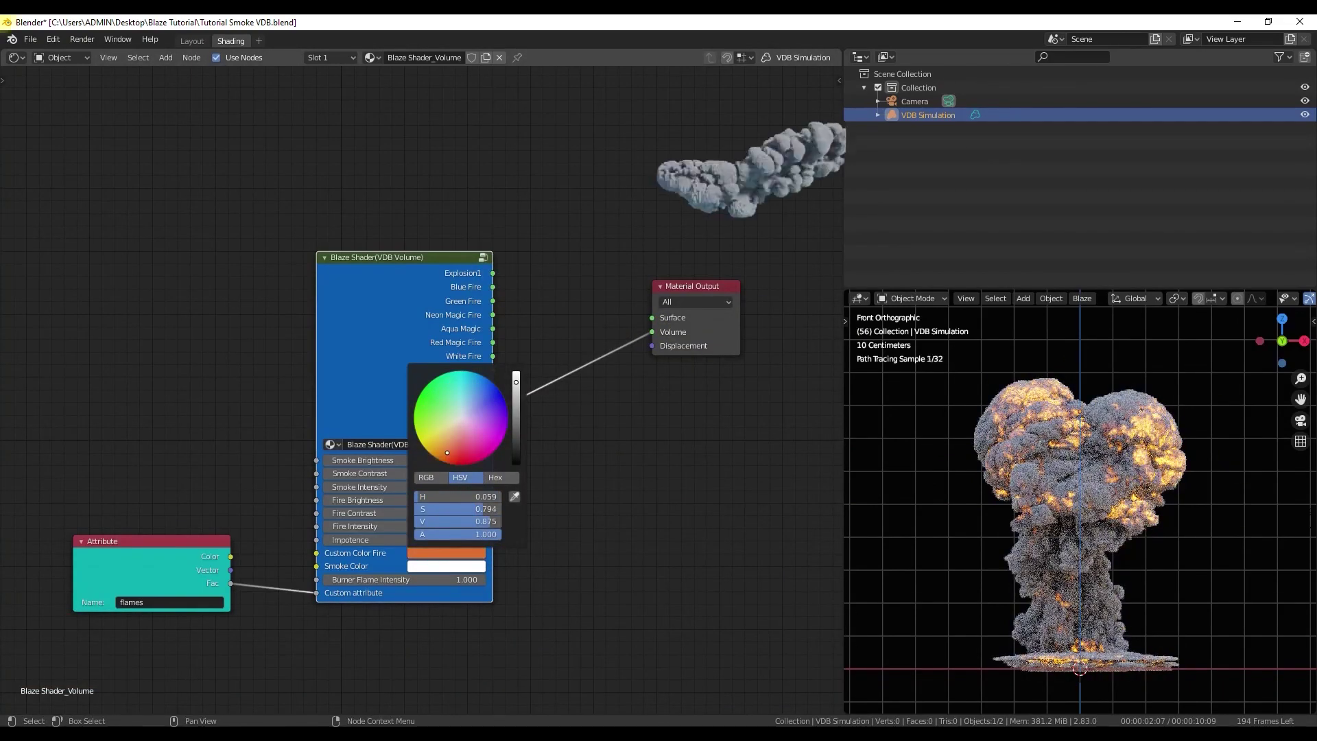
{"action": "left_click", "coordinate": [453, 566]}
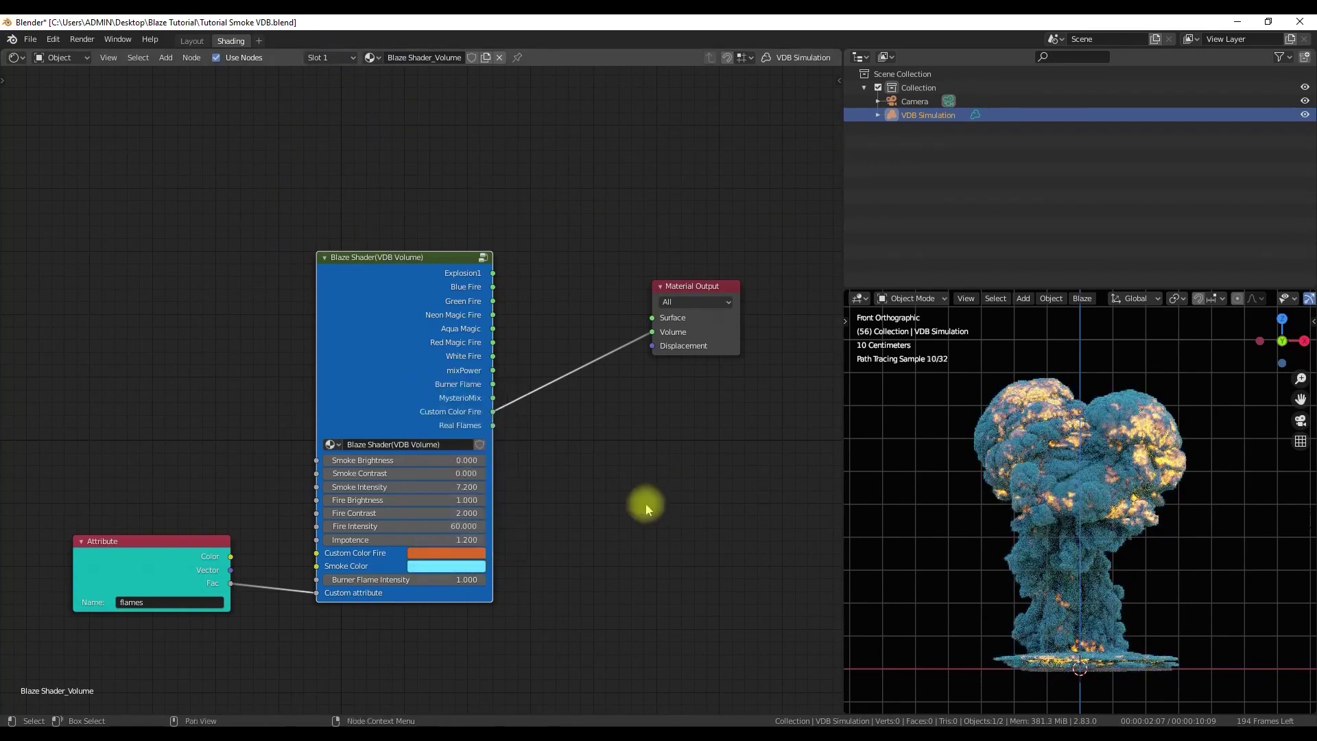
- Switch the volume to the Real Flames preset in rendered shading with smoke intensity 1
{"action": "middle_click_drag", "start_coordinate": [955, 585], "coordinate": [958, 573]}
{"action": "key", "text": "KP_1"}
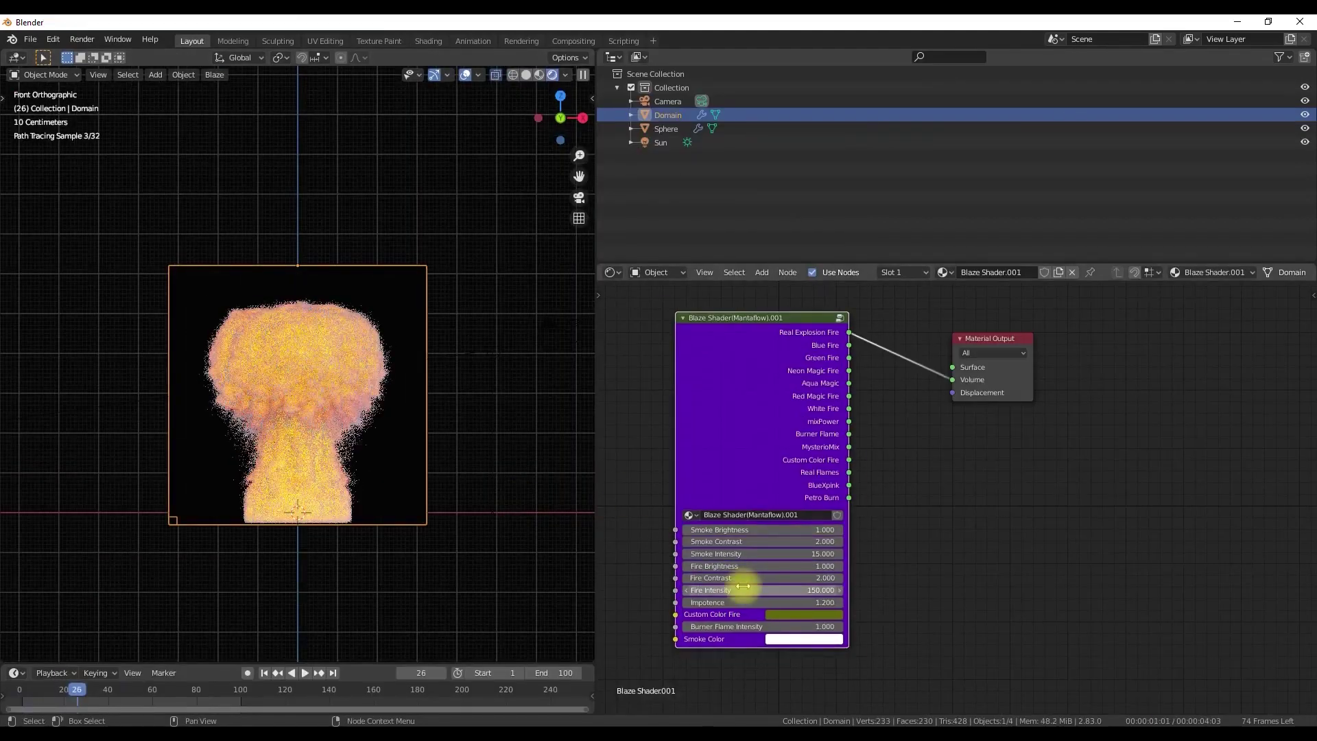
{"action": "left_click_drag", "start_coordinate": [810, 527], "coordinate": [952, 379]}
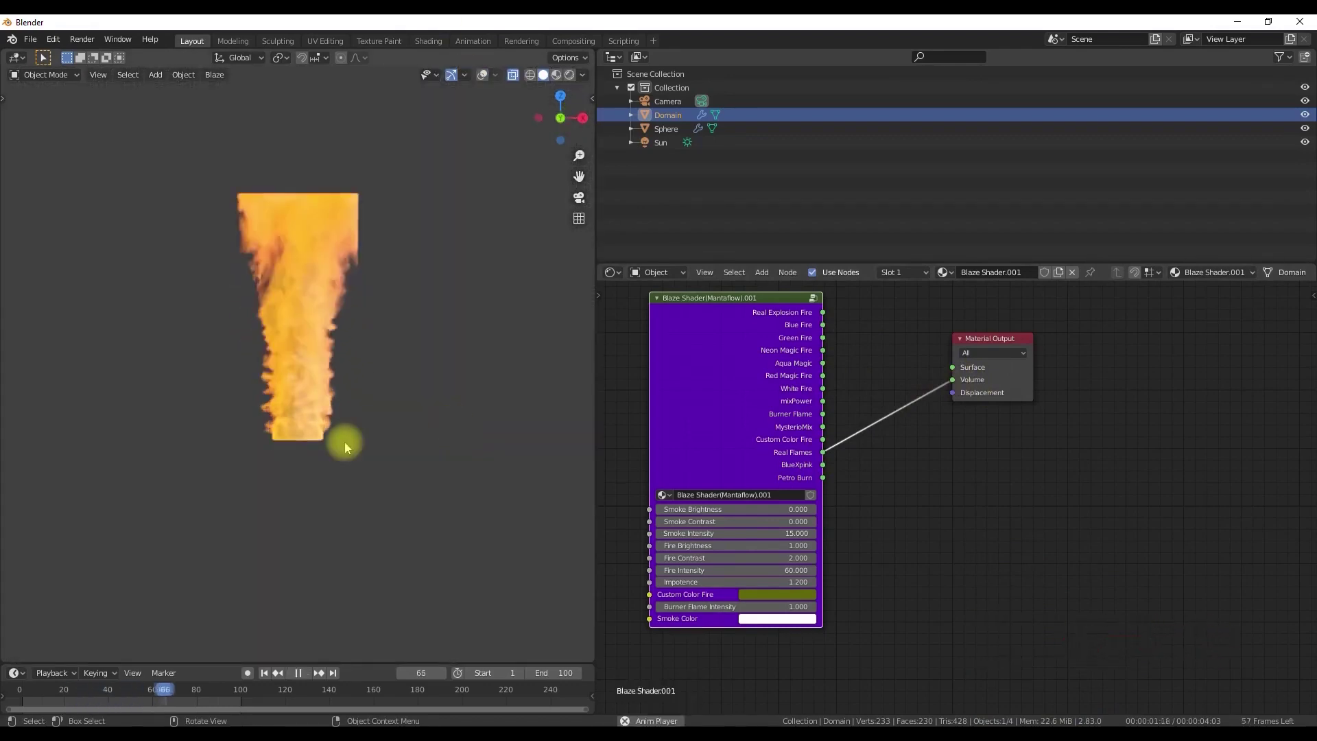
{"action": "key", "text": "z"}
{"action": "mouse_move", "coordinate": [727, 533]}
{"action": "left_mouse_down"}
{"action": "mouse_move", "coordinate": [715, 515]}
{"action": "mouse_move", "coordinate": [689, 522]}
{"action": "left_mouse_up"}
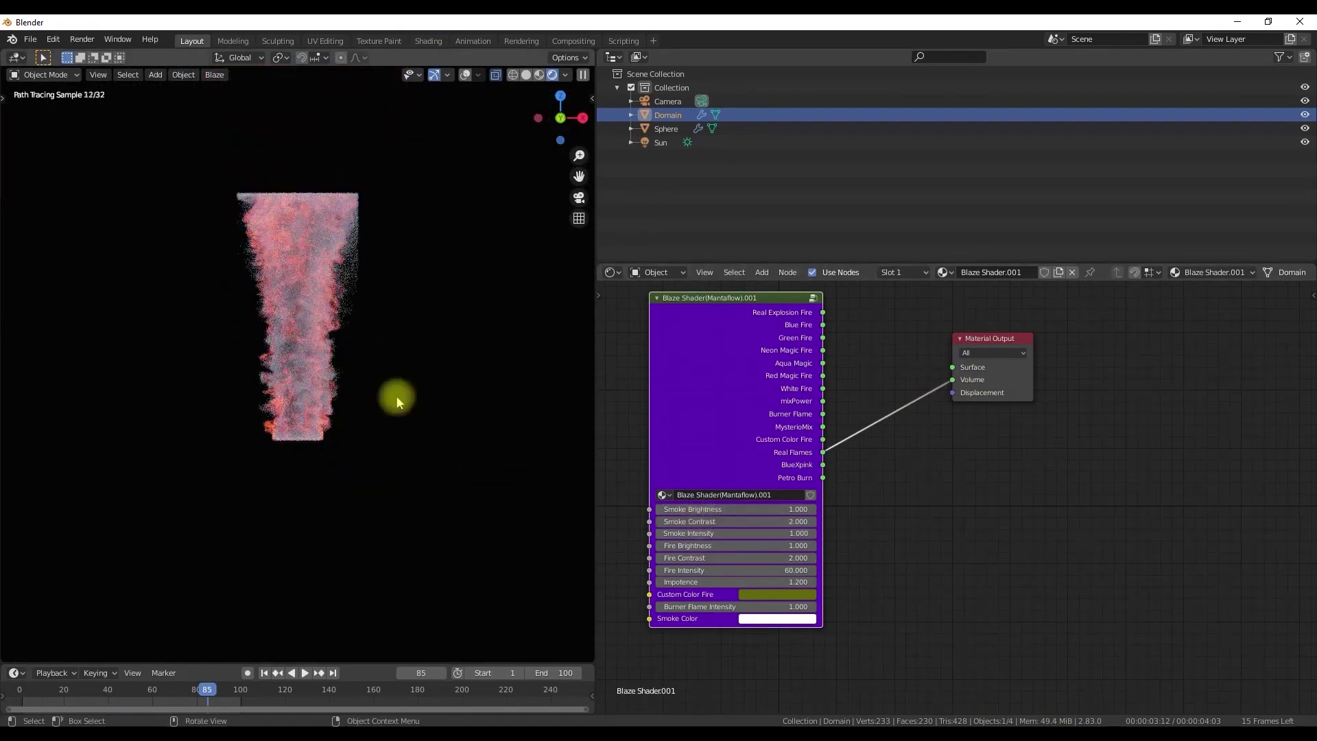
{"action": "key", "text": "space"}
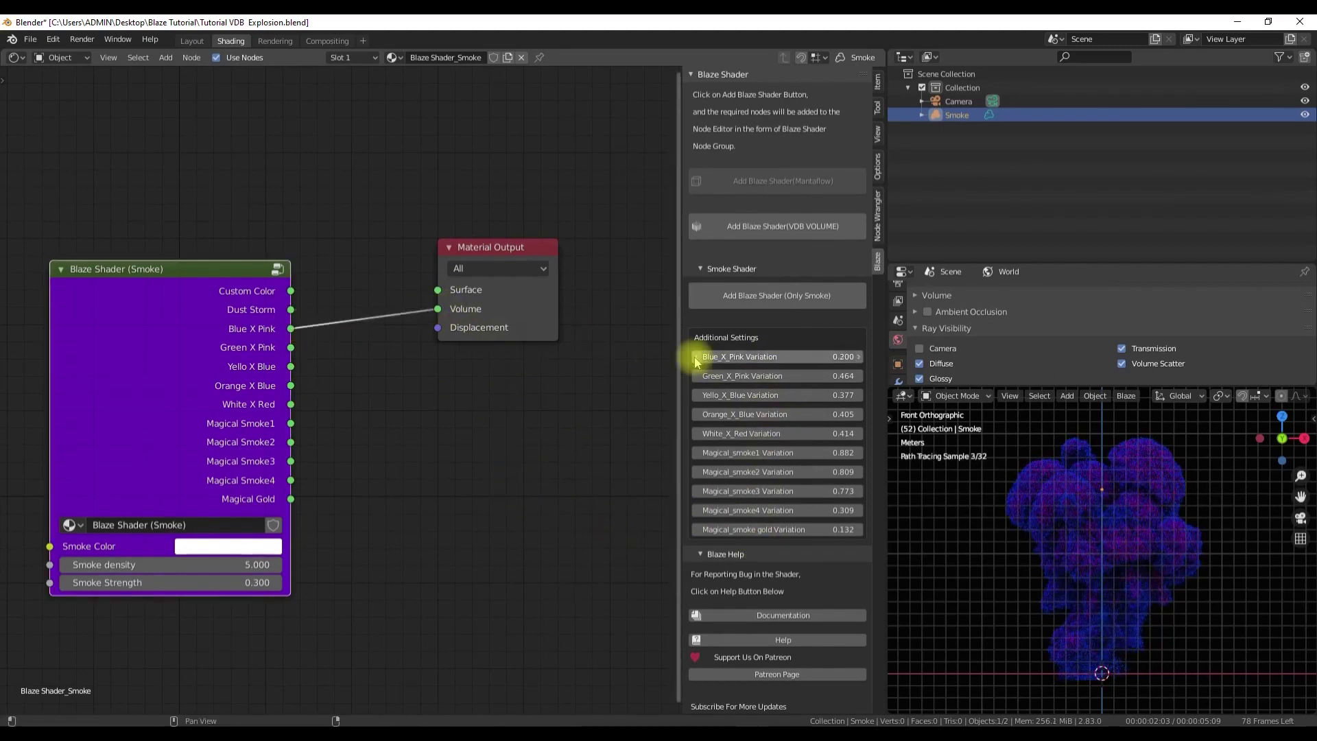
{"action": "scroll", "coordinate": [1228, 396], "scroll_direction": "down", "scroll_amount": 5}
- Hide overlays and try the Magical Gold and Custom Color outputs on the volume
{"action": "left_click", "coordinate": [1247, 396]}
{"action": "left_click_drag", "start_coordinate": [291, 347], "coordinate": [437, 308]}
{"action": "left_click_drag", "start_coordinate": [282, 439], "coordinate": [438, 309]}
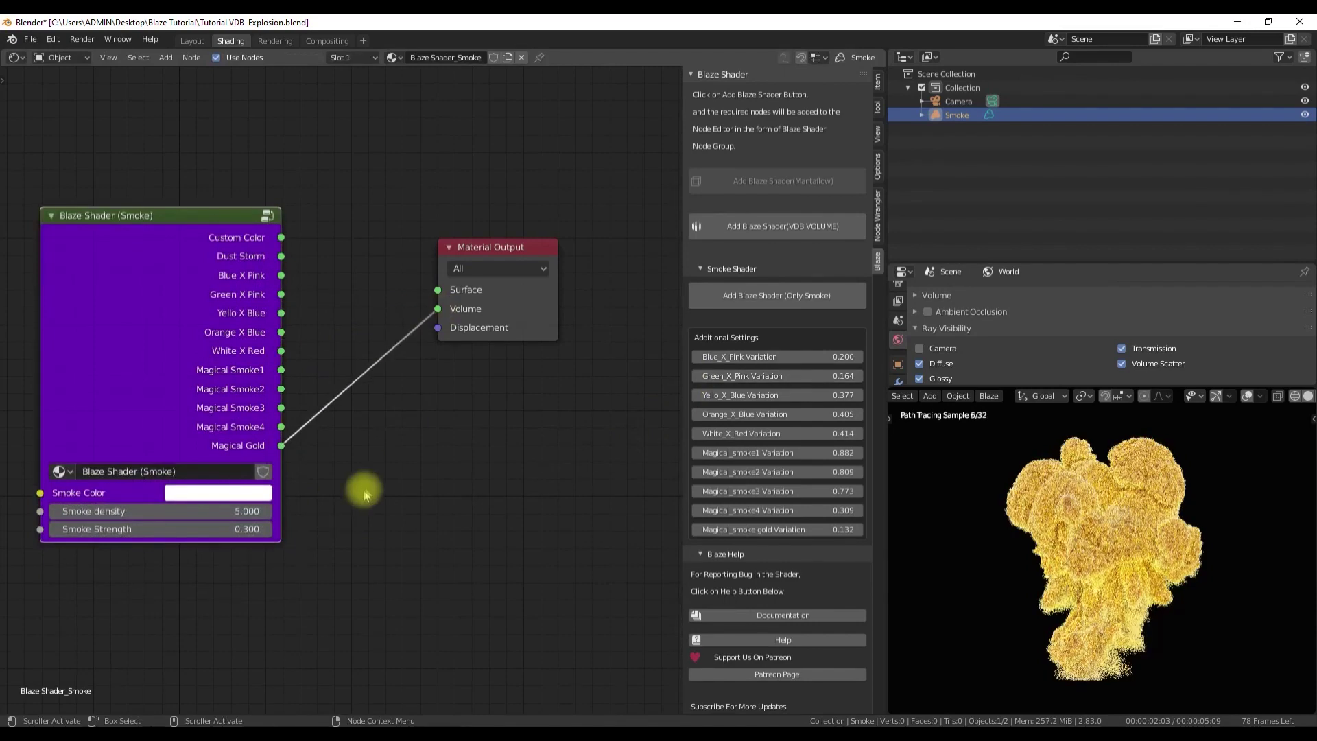
{"action": "left_click_drag", "start_coordinate": [281, 238], "coordinate": [438, 309]}
- Set smoke density 1 and strength 0.4, trying red and pink before settling on white
{"action": "left_click", "coordinate": [217, 493]}
{"action": "left_click", "coordinate": [250, 365]}
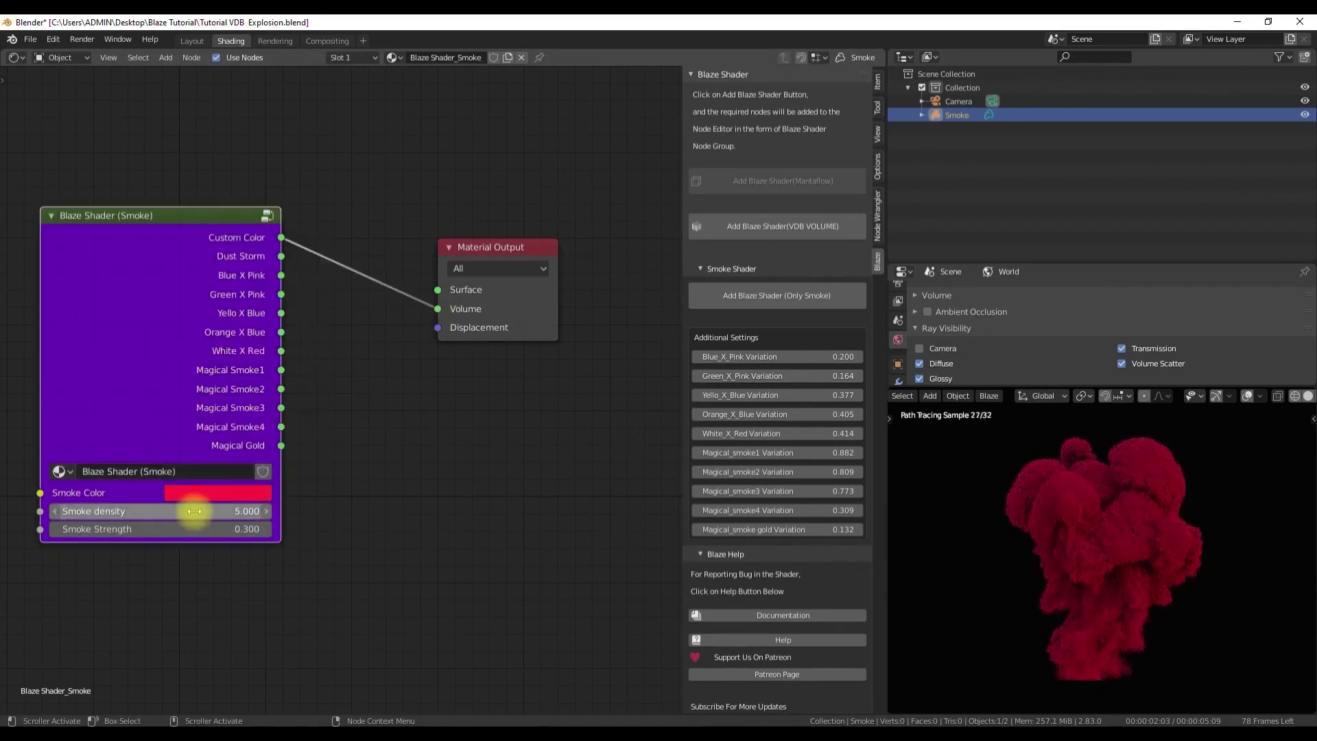
{"action": "left_click_drag", "start_coordinate": [194, 511], "coordinate": [206, 417]}
{"action": "left_click", "coordinate": [267, 529]}
{"action": "left_click", "coordinate": [267, 528]}
{"action": "left_click", "coordinate": [204, 525]}
{"action": "left_click", "coordinate": [217, 361]}
{"action": "left_click", "coordinate": [230, 395]}
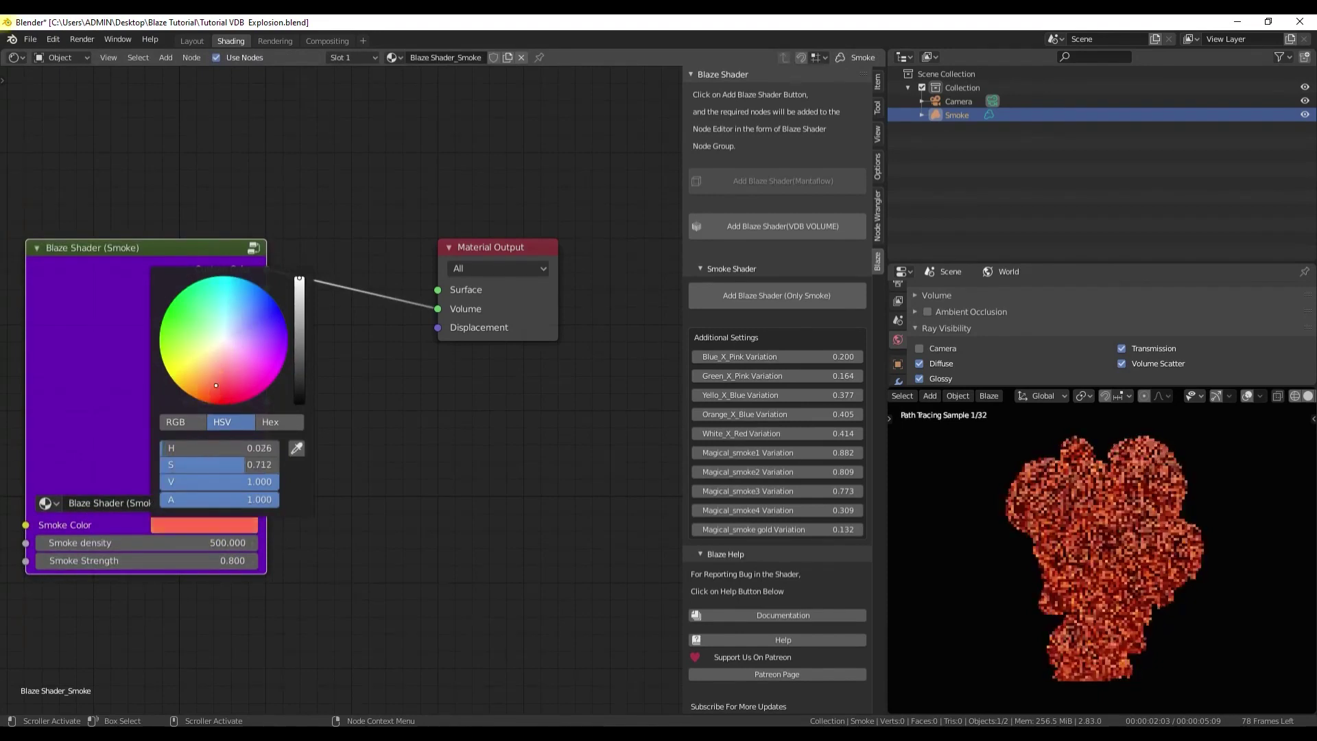
{"action": "left_click", "coordinate": [223, 341]}
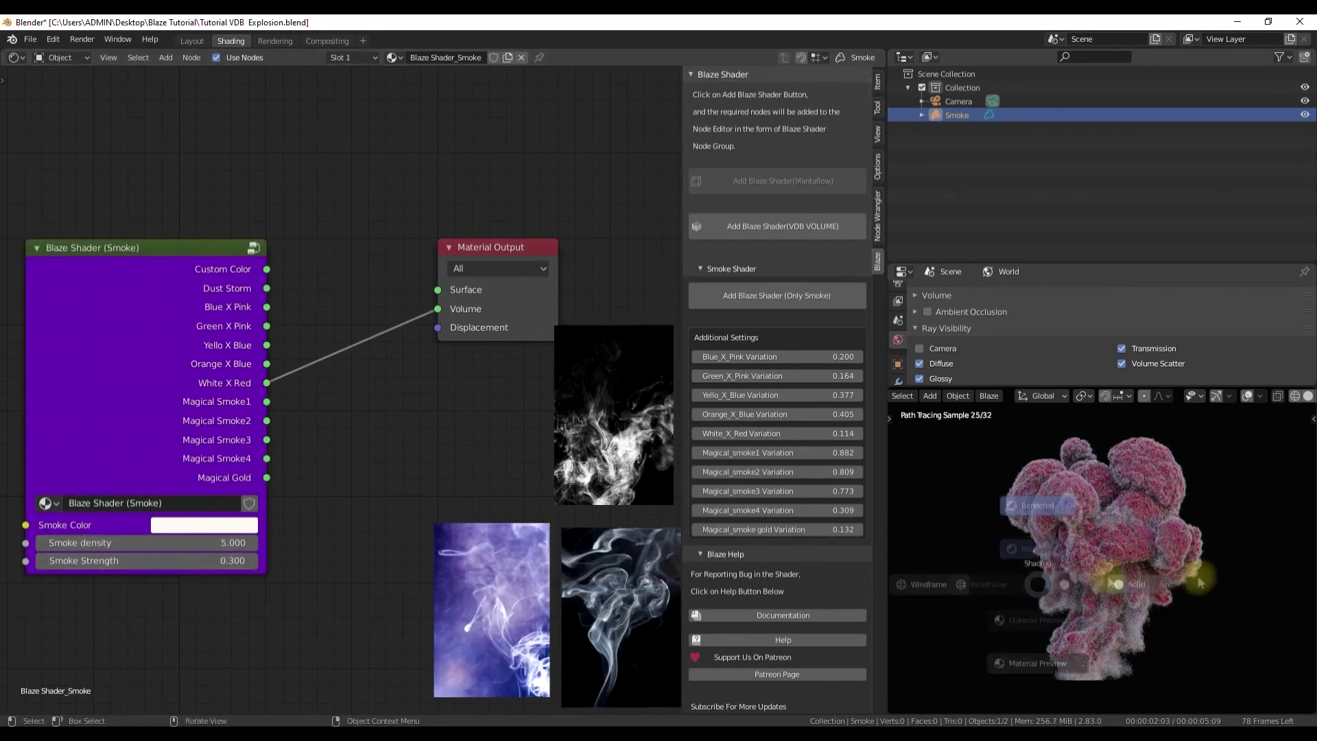
- Feed the White X Red output into Volume and show a widened Blaze sidebar panel
{"action": "left_click", "coordinate": [1199, 582]}
{"action": "scroll", "coordinate": [369, 283], "scroll_direction": "up", "scroll_amount": 1}
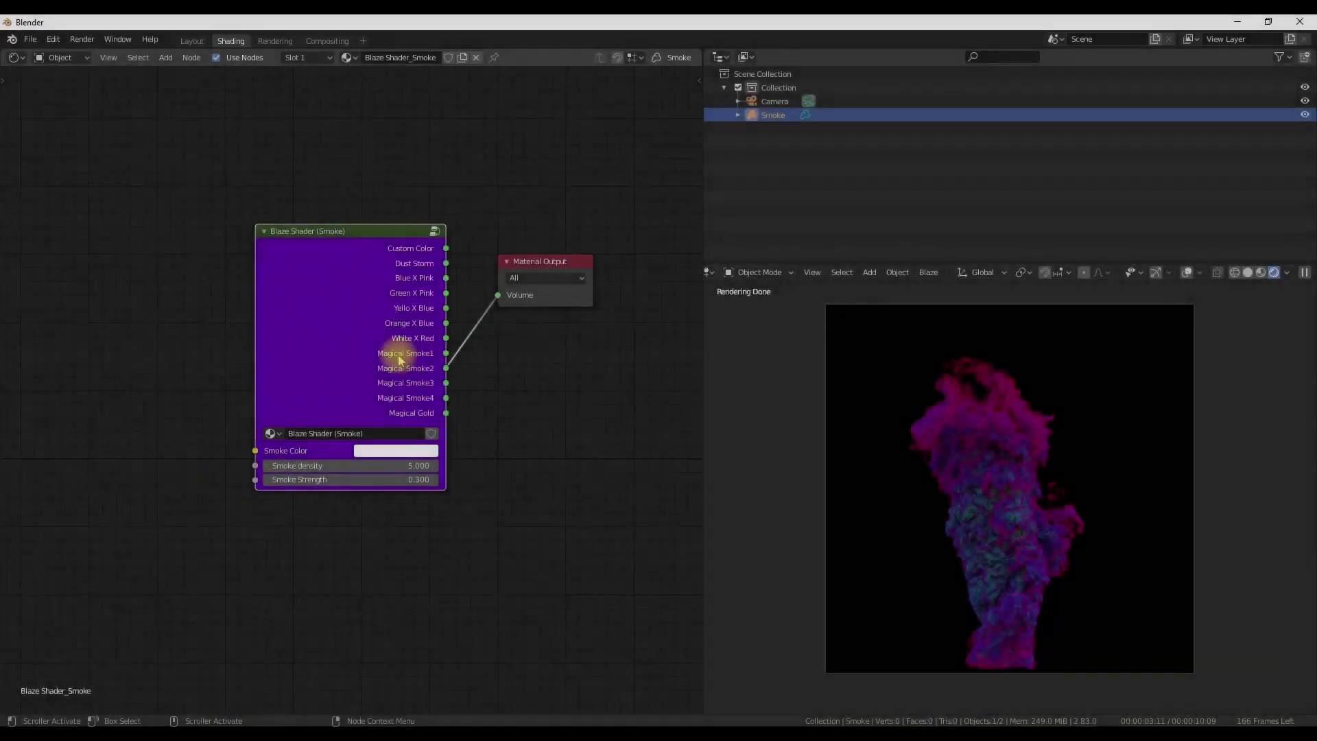
{"action": "left_click_drag", "start_coordinate": [397, 352], "coordinate": [209, 319]}
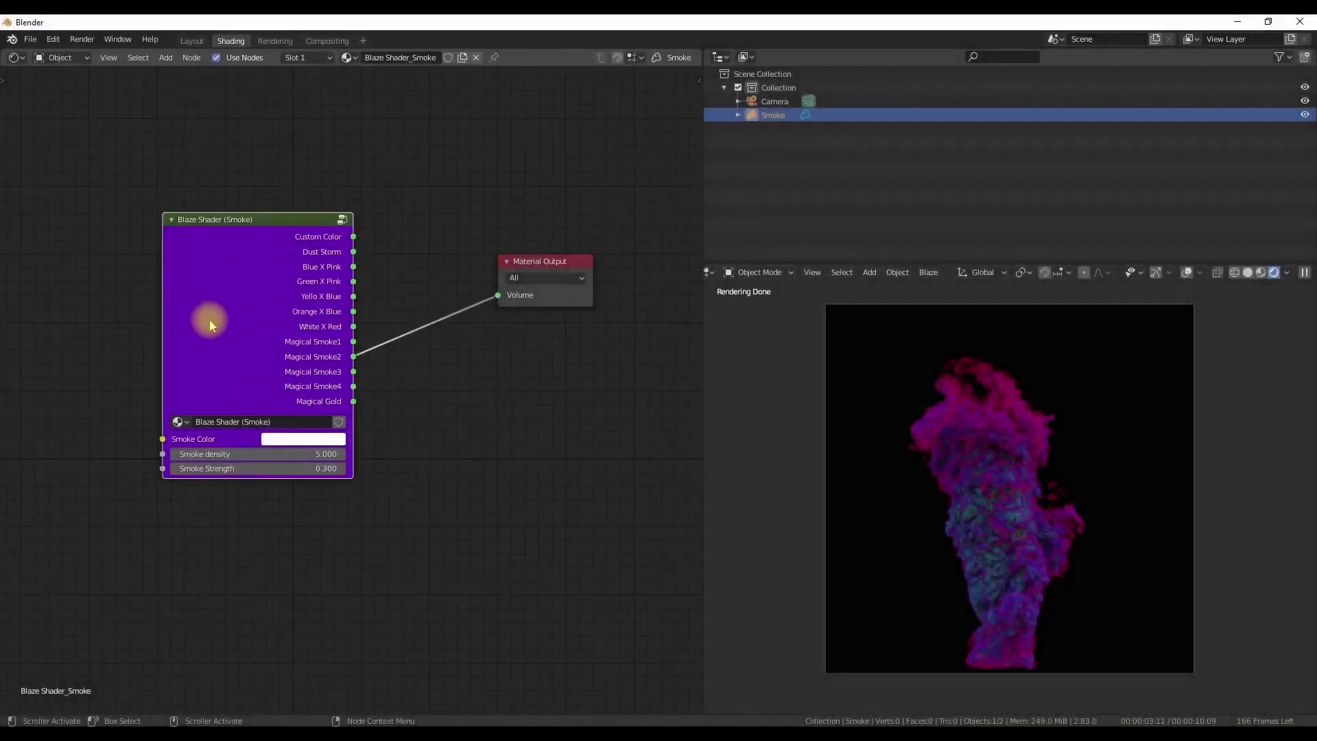
{"action": "left_click_drag", "start_coordinate": [353, 327], "coordinate": [504, 296]}
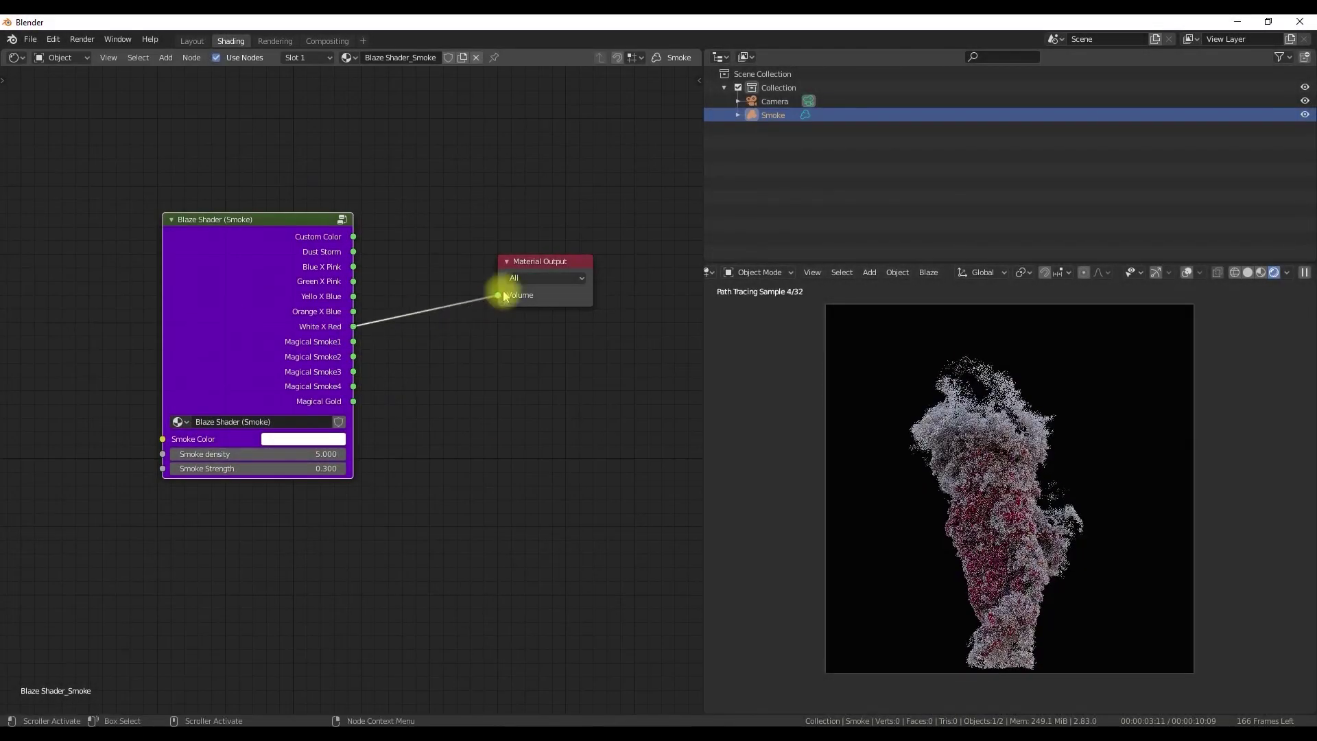
{"action": "left_click_drag", "start_coordinate": [418, 266], "coordinate": [837, 465]}
{"action": "key", "text": "z"}
{"action": "left_click", "coordinate": [963, 471]}
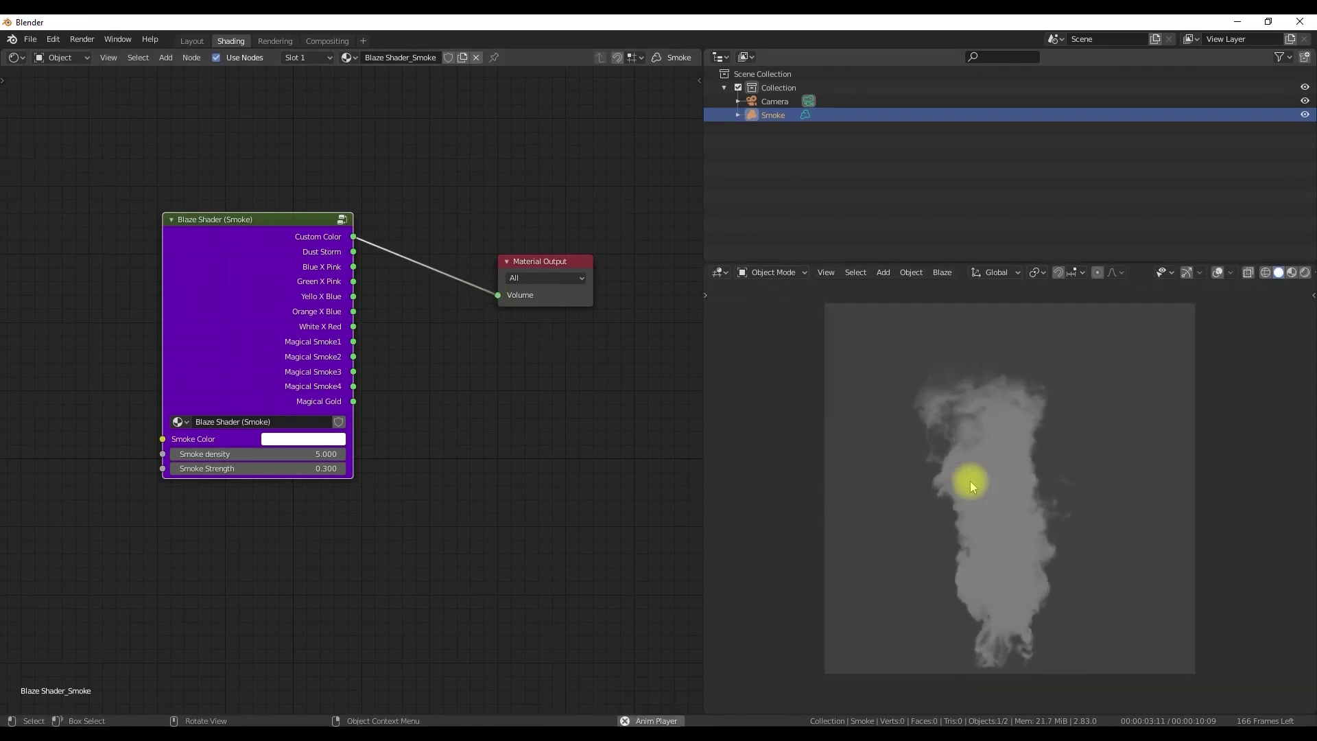
{"action": "key", "text": "z"}
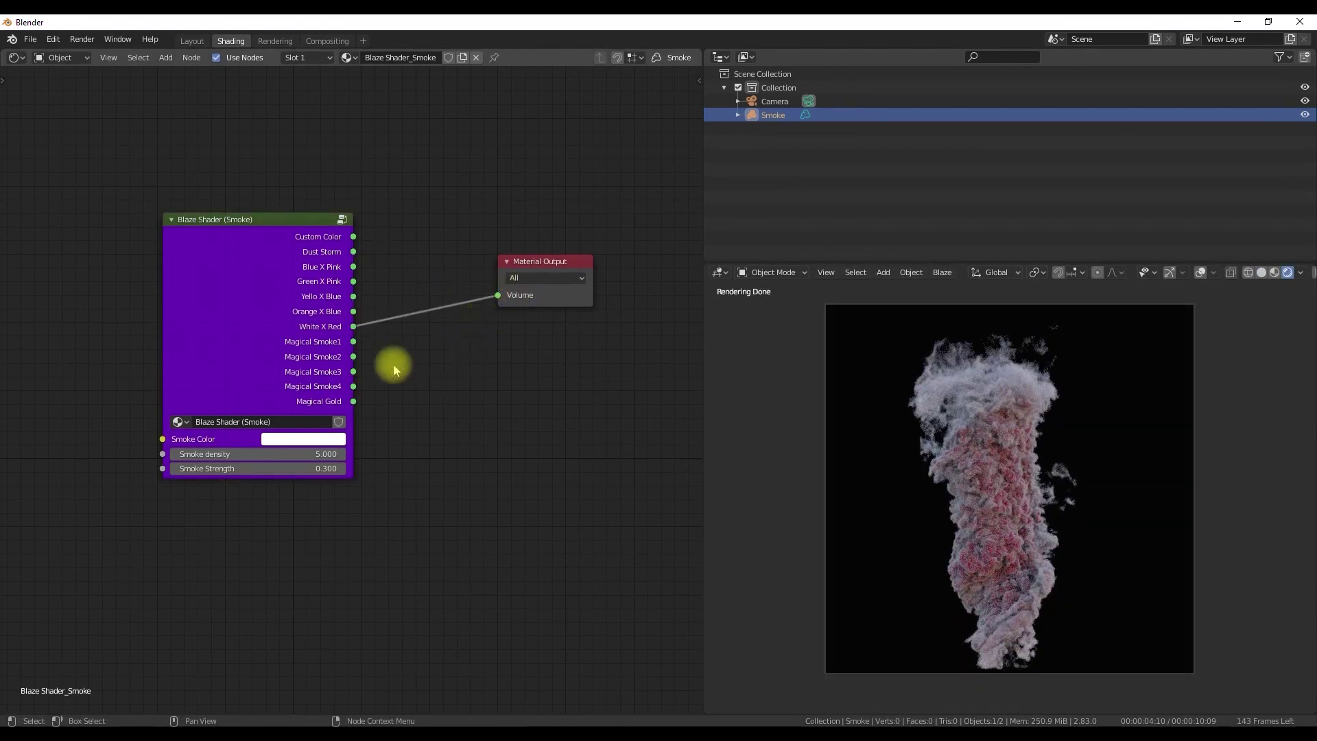
{"action": "key", "text": "n"}
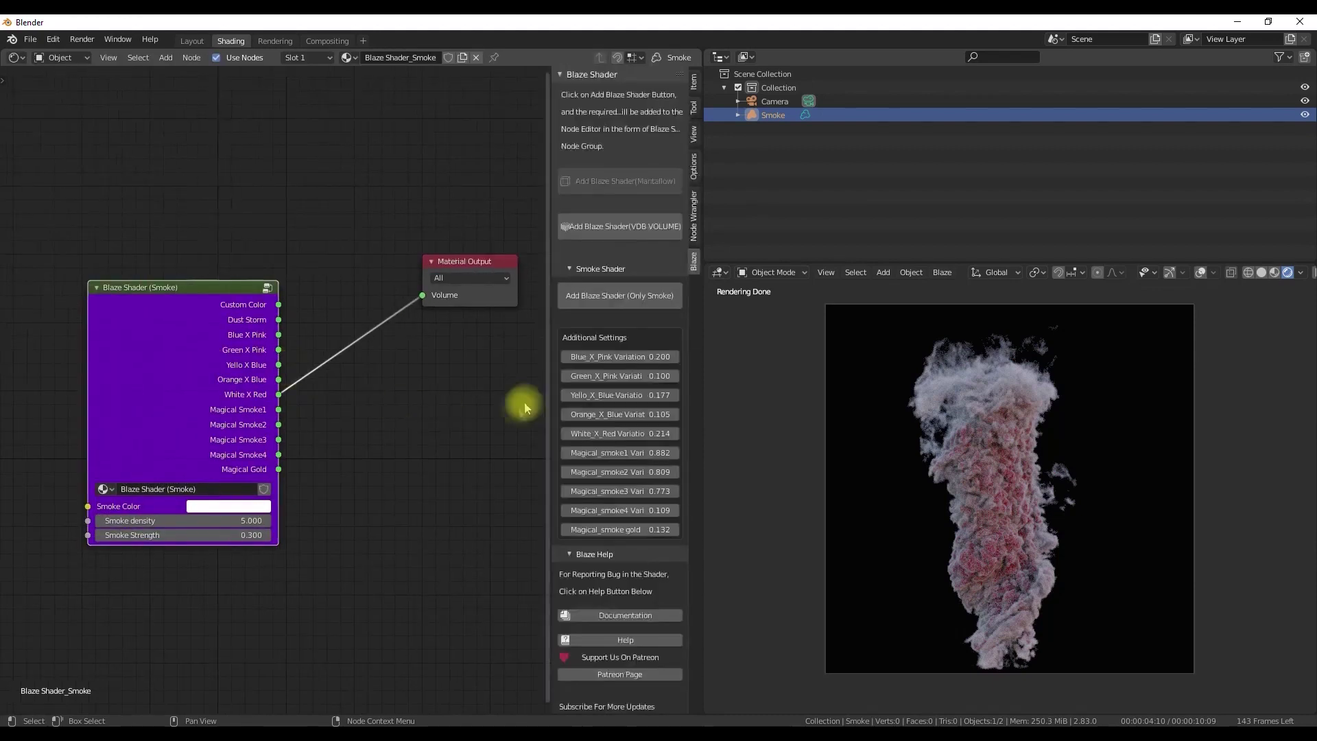
{"action": "left_click_drag", "start_coordinate": [549, 477], "coordinate": [324, 562]}
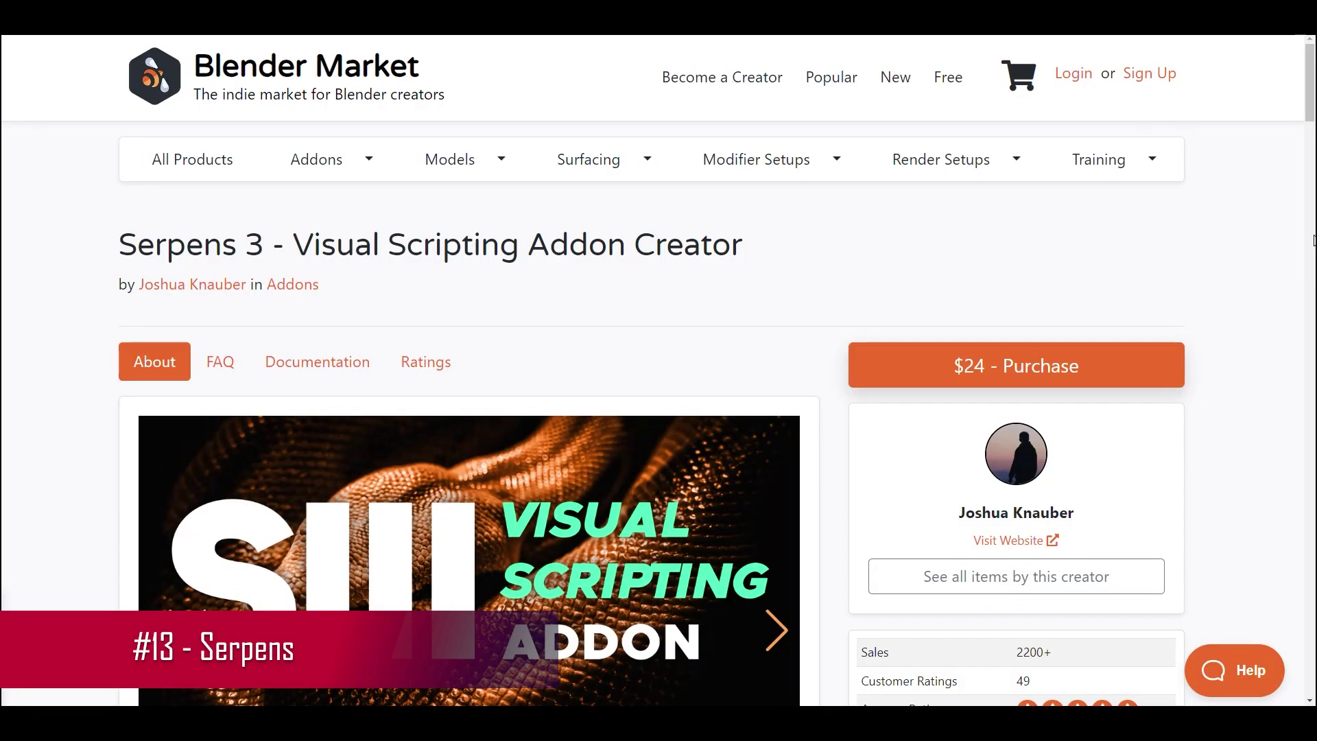
- Scroll through the Serpens 3 page's feature sections and back up near the top
{"action": "scroll", "coordinate": [659, 371], "scroll_direction": "down", "scroll_amount": 1}
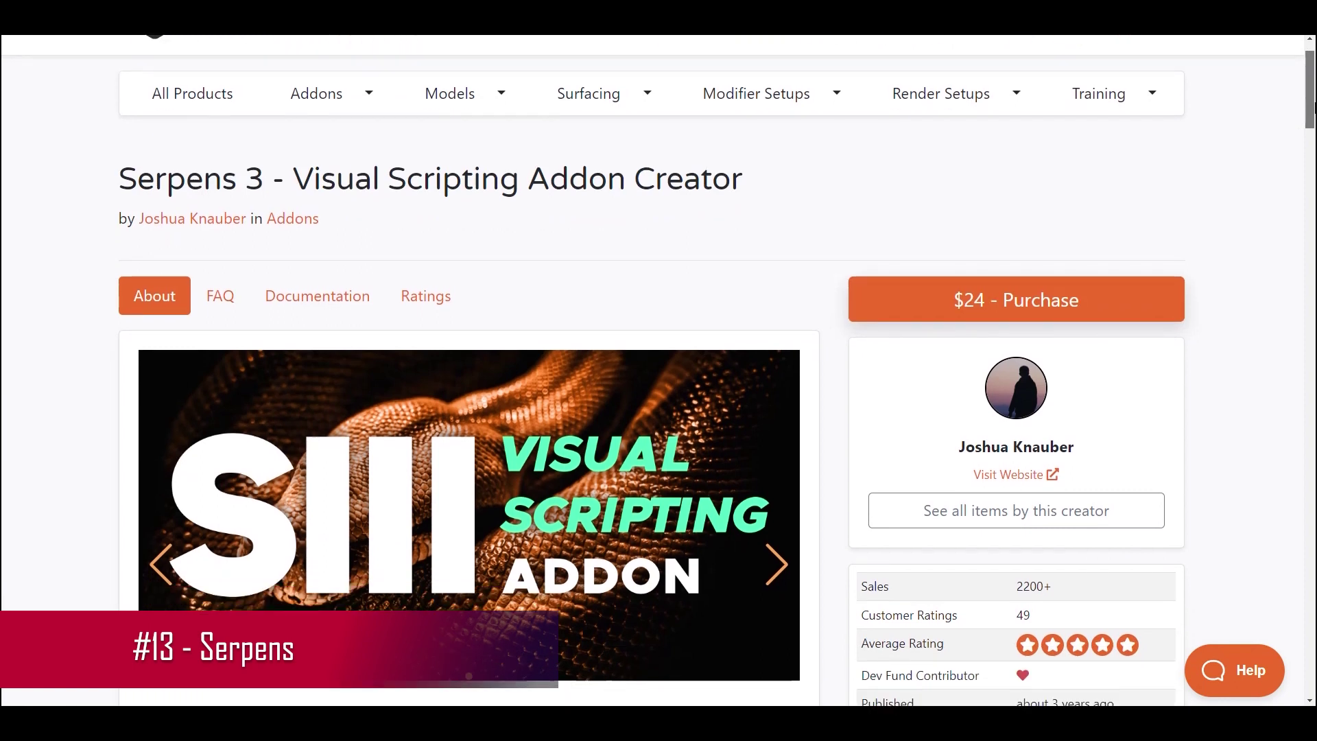
{"action": "scroll", "coordinate": [1258, 206], "scroll_direction": "down", "scroll_amount": 2}
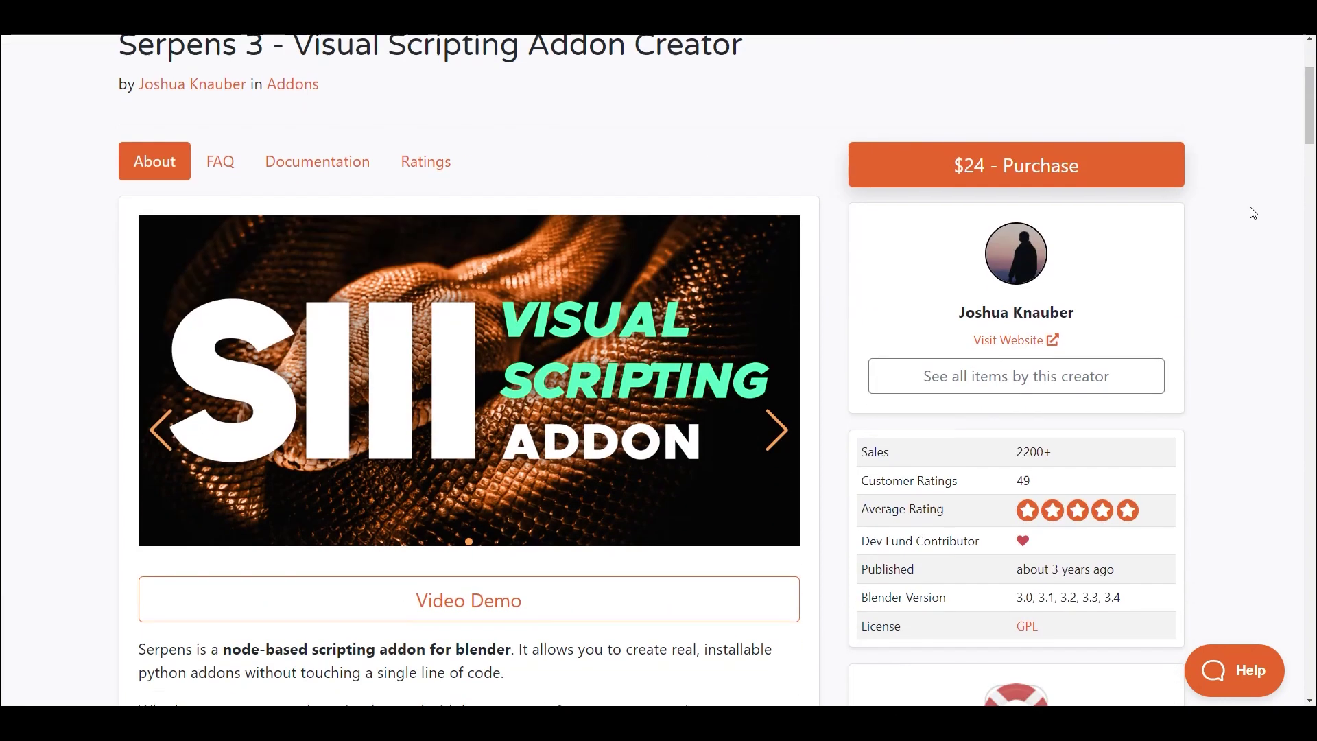
{"action": "scroll", "coordinate": [1253, 216], "scroll_direction": "down", "scroll_amount": 6}
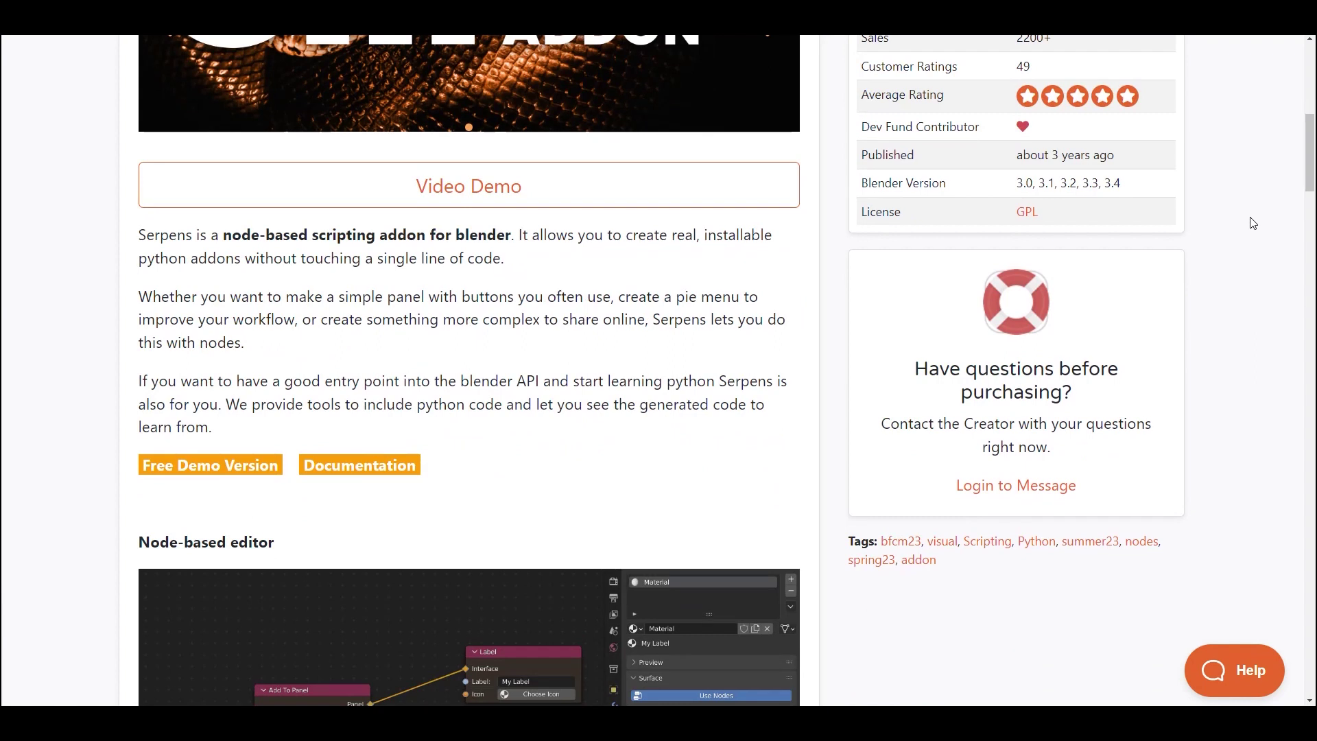
{"action": "scroll", "coordinate": [1253, 222], "scroll_direction": "down", "scroll_amount": 6}
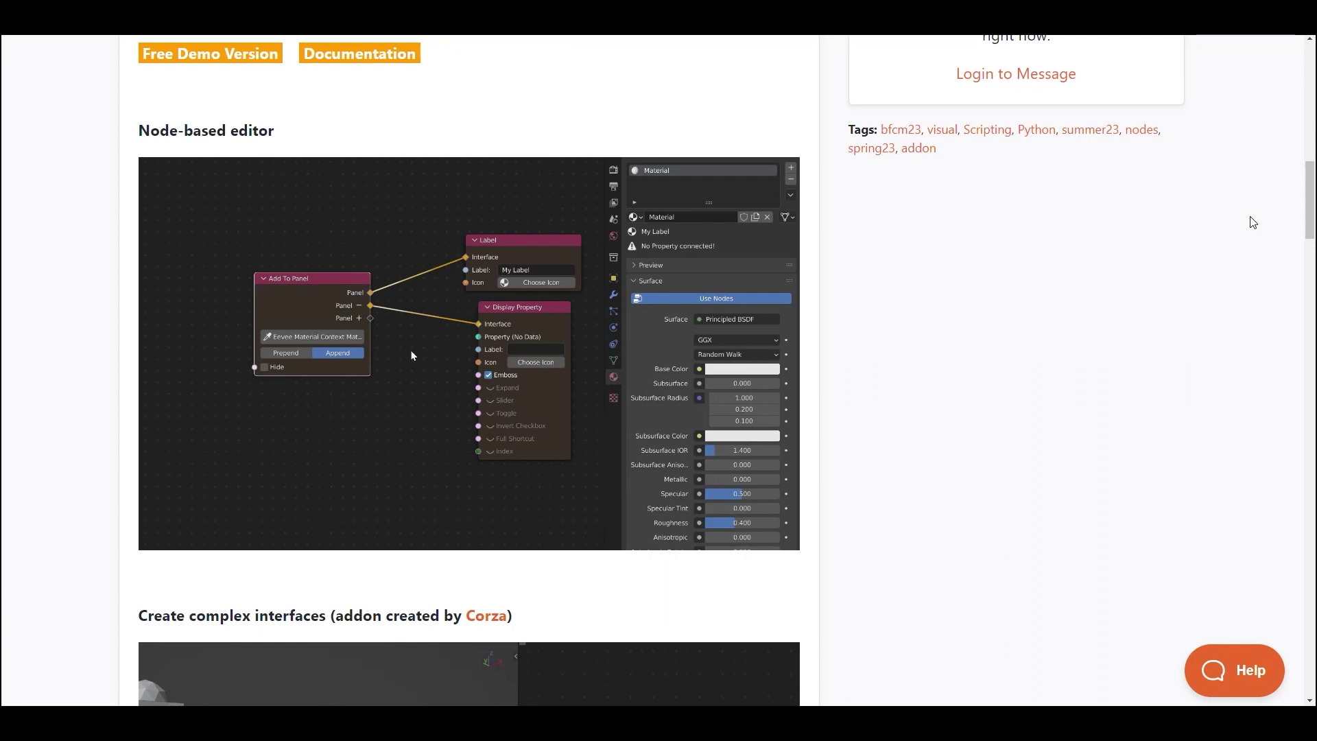
{"action": "scroll", "coordinate": [1253, 223], "scroll_direction": "down", "scroll_amount": 6}
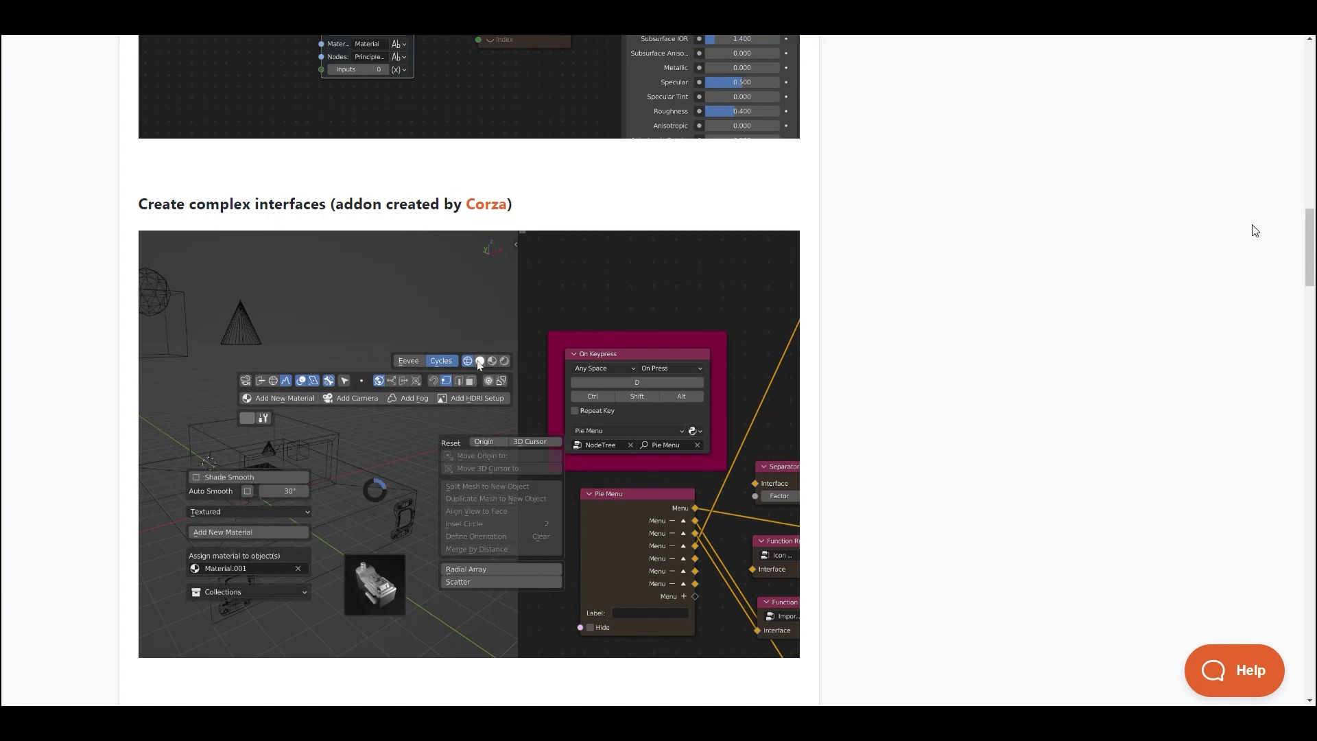
{"action": "scroll", "coordinate": [1248, 232], "scroll_direction": "down", "scroll_amount": 10}
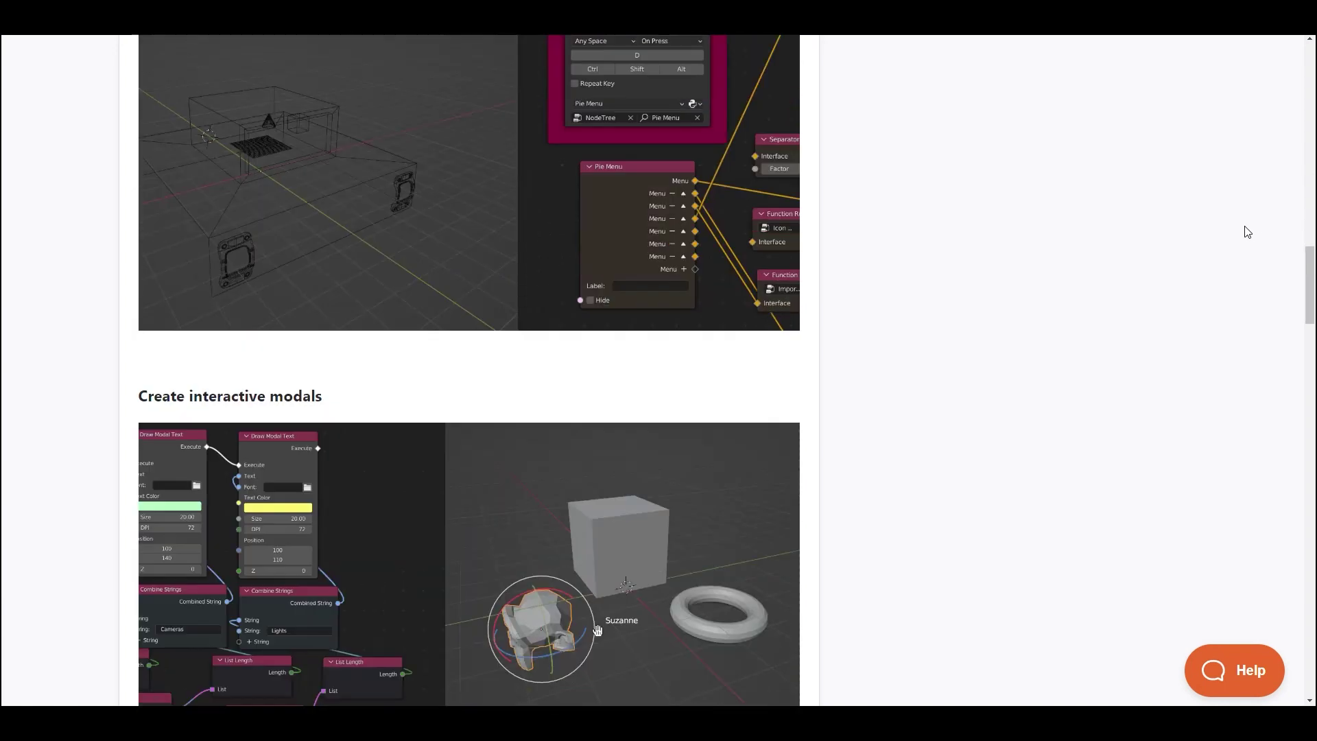
{"action": "scroll", "coordinate": [1248, 232], "scroll_direction": "up", "scroll_amount": 2}
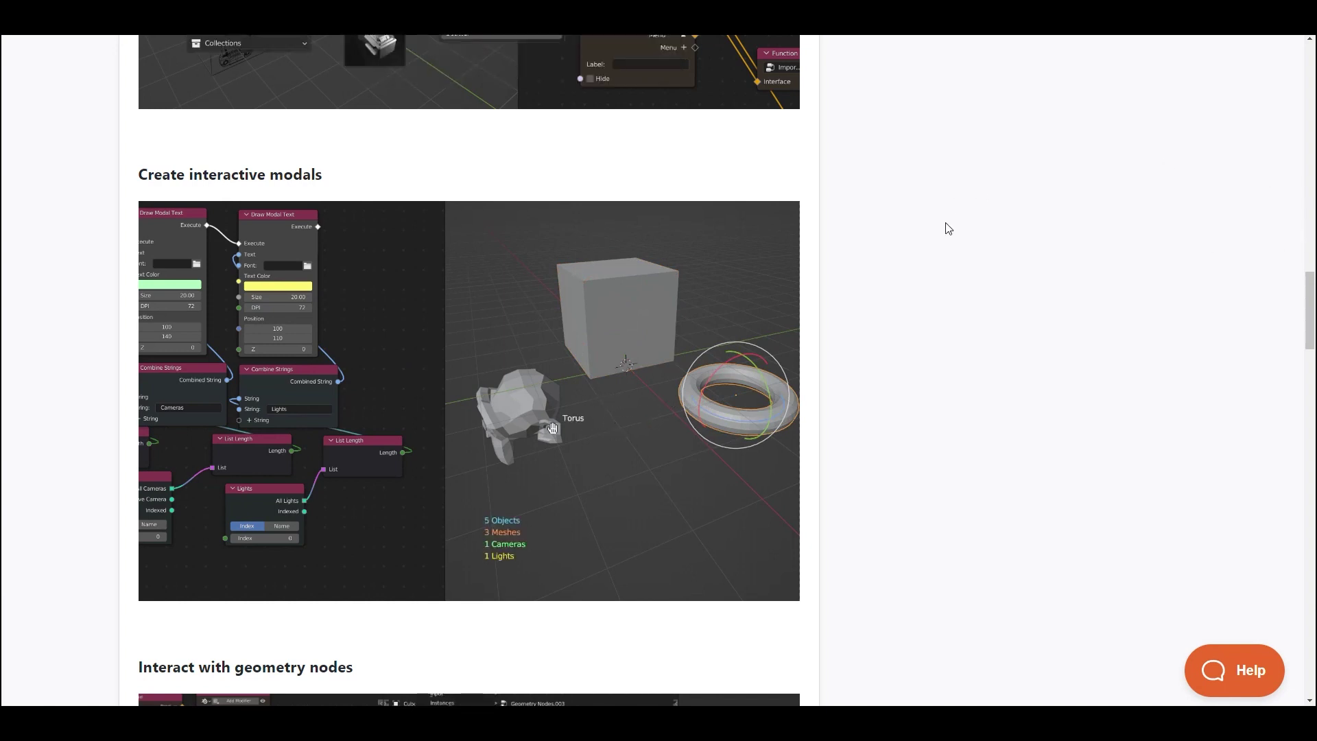
{"action": "scroll", "coordinate": [966, 275], "scroll_direction": "down", "scroll_amount": 8}
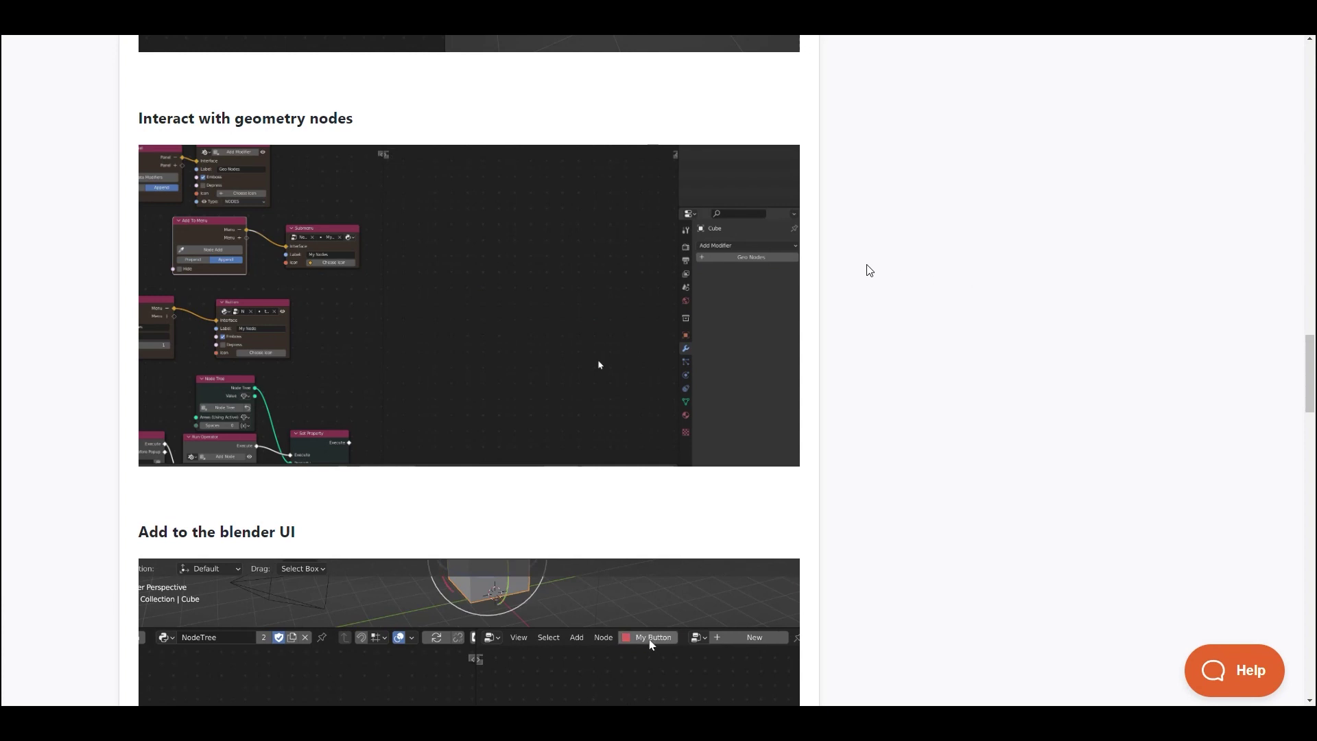
{"action": "scroll", "coordinate": [200, 315], "scroll_direction": "down", "scroll_amount": 6}
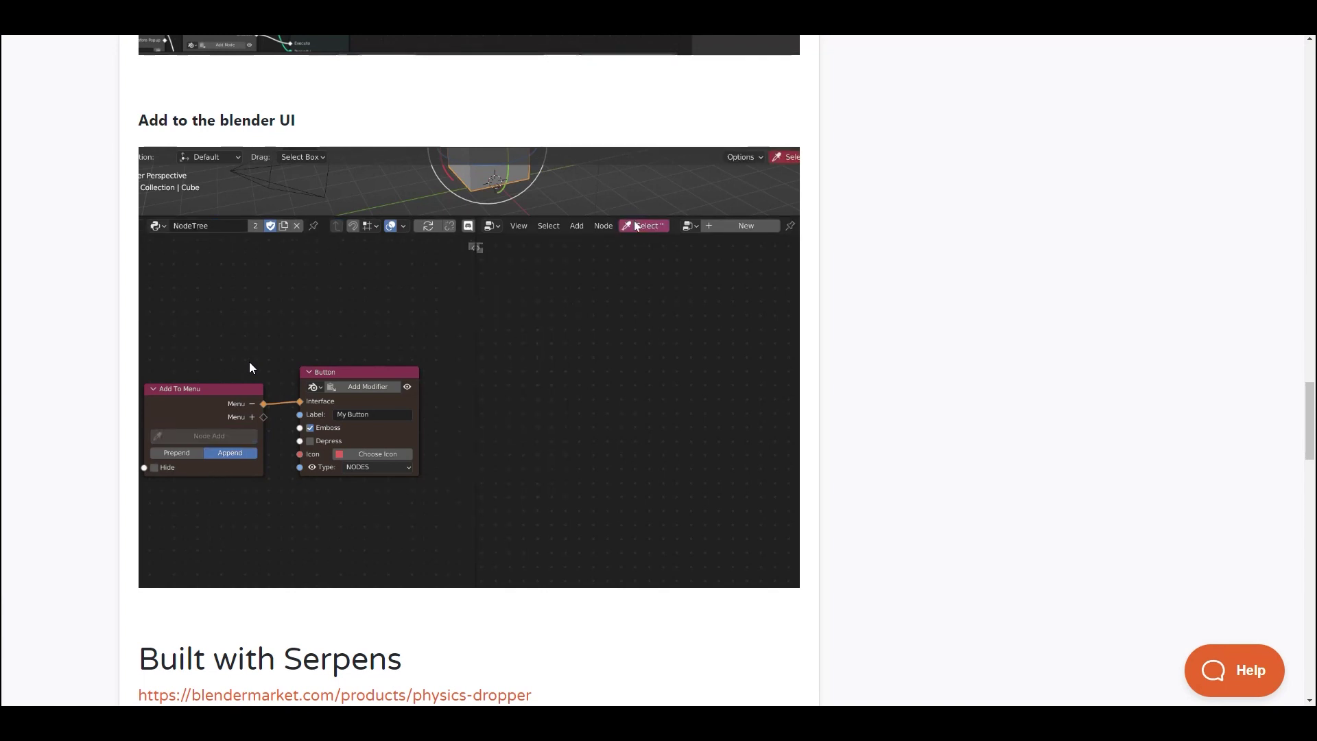
{"action": "scroll", "coordinate": [250, 362], "scroll_direction": "down", "scroll_amount": 10}
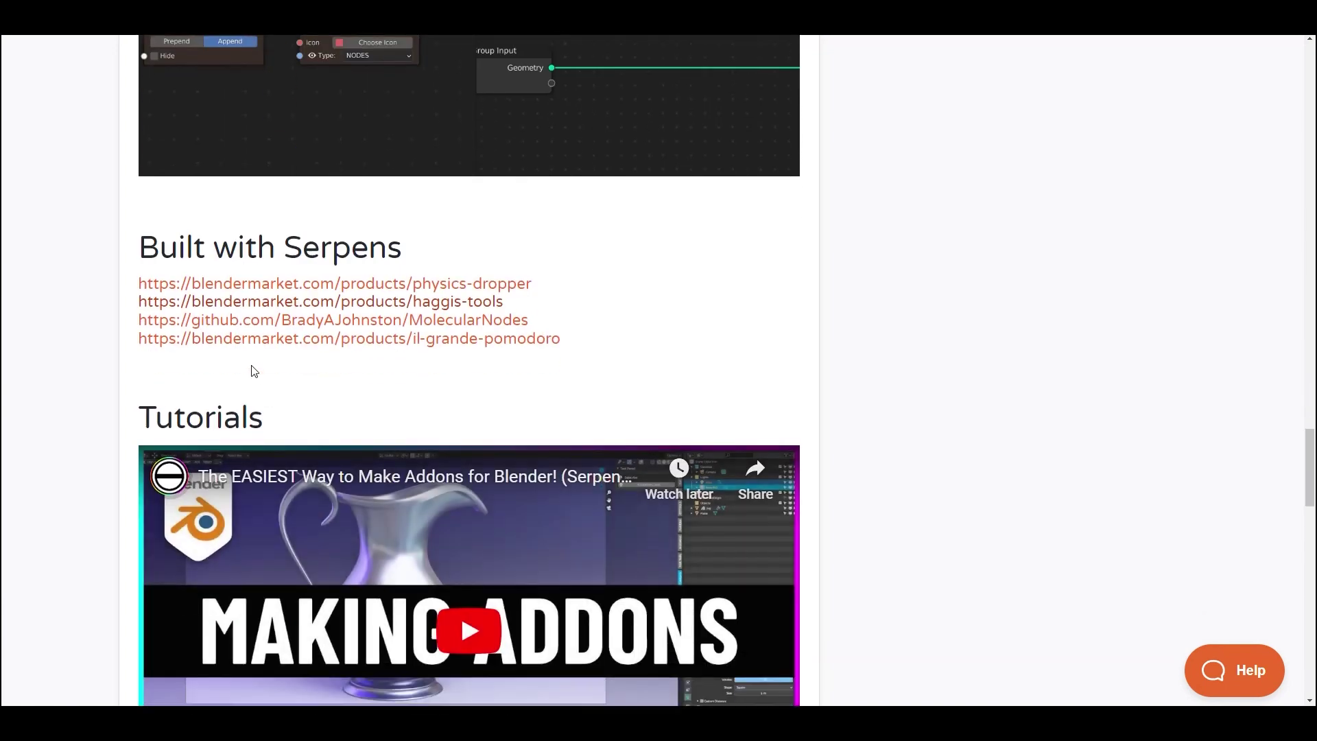
{"action": "scroll", "coordinate": [252, 368], "scroll_direction": "down", "scroll_amount": 10}
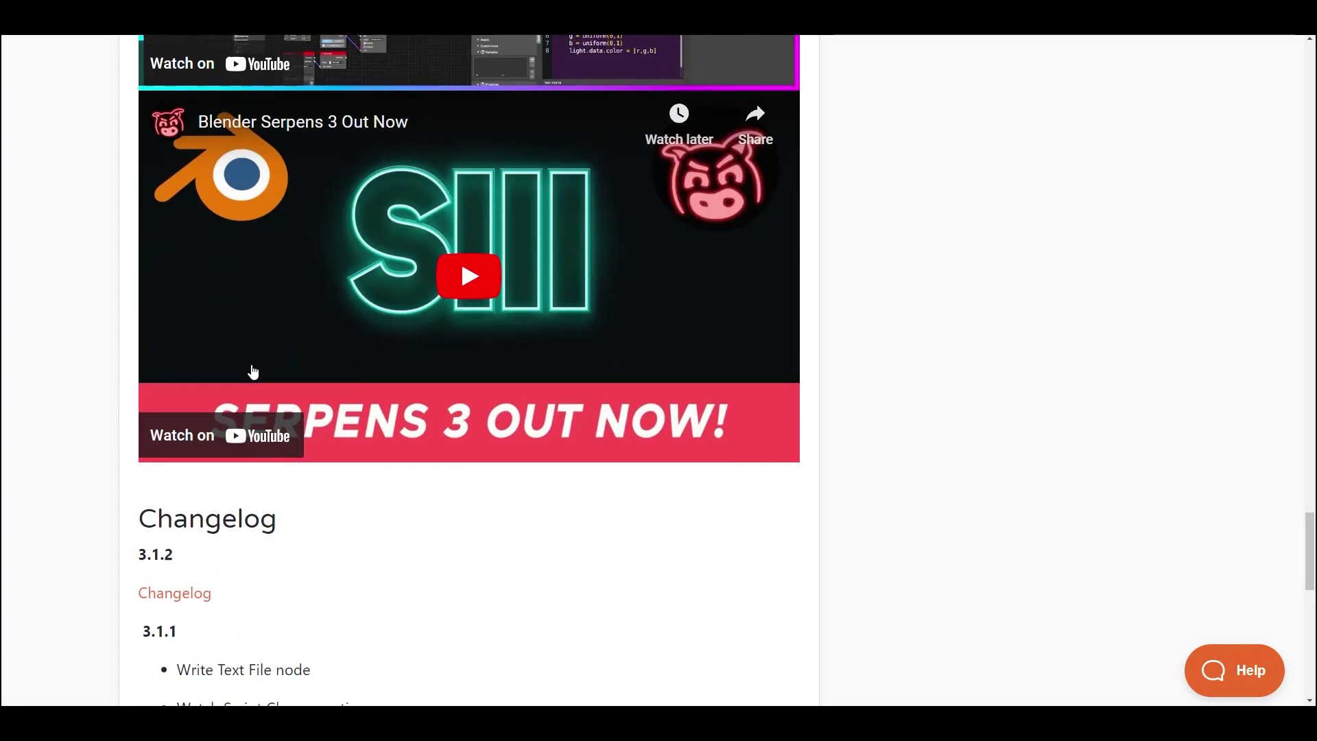
{"action": "scroll", "coordinate": [254, 370], "scroll_direction": "up", "scroll_amount": 12}
{"action": "scroll", "coordinate": [253, 371], "scroll_direction": "up", "scroll_amount": 8}
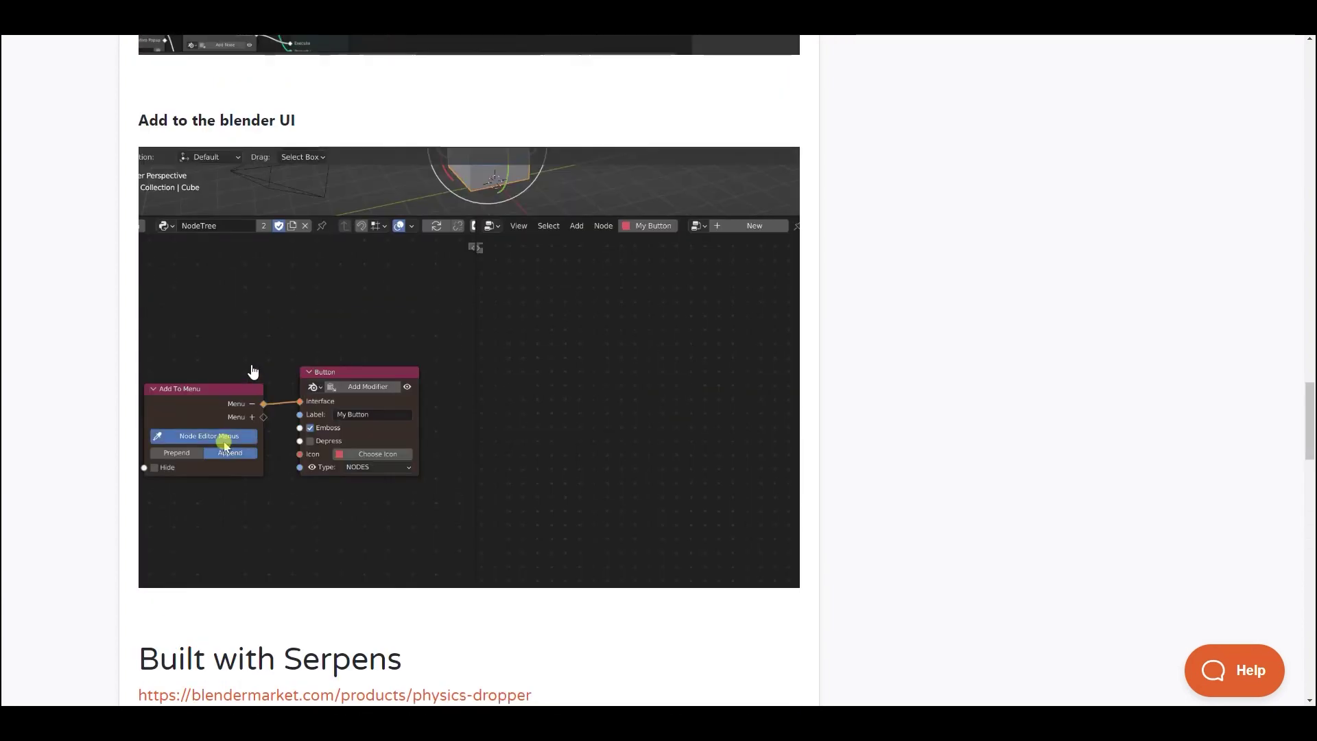
{"action": "scroll", "coordinate": [253, 371], "scroll_direction": "up", "scroll_amount": 20}
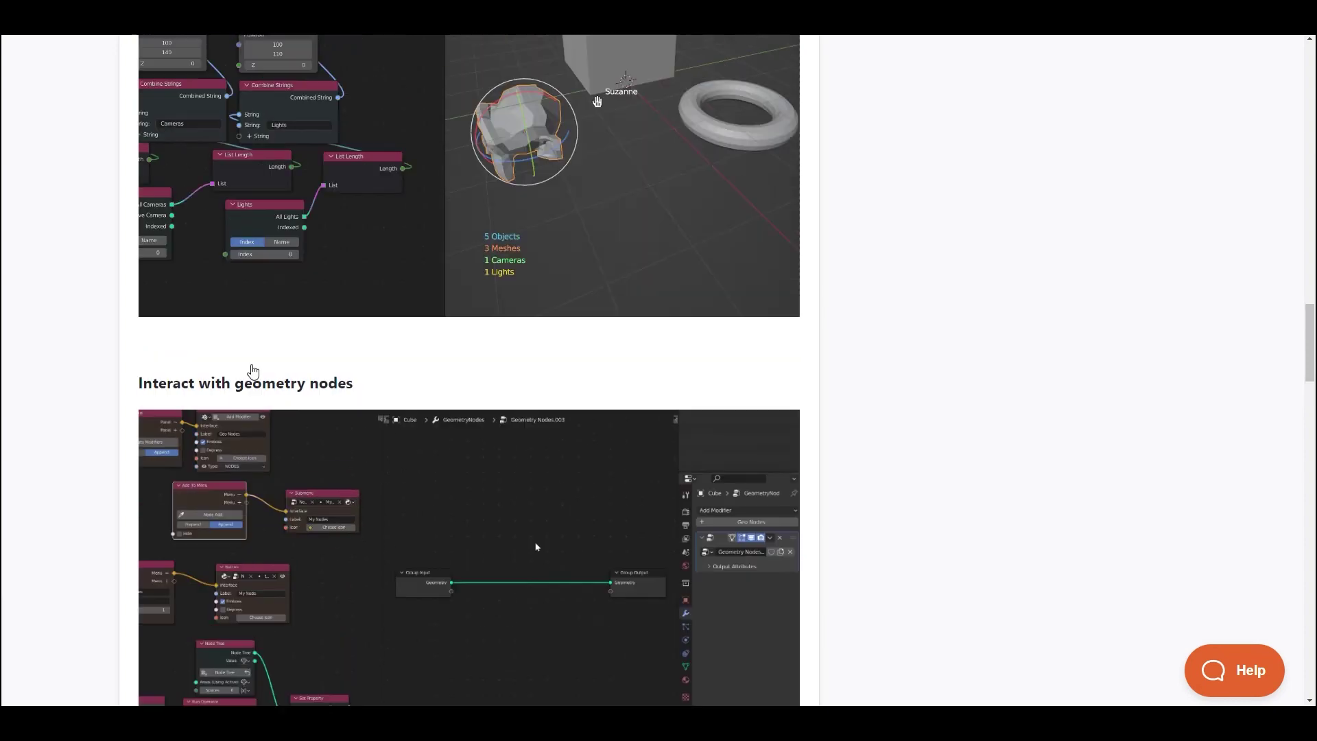
{"action": "scroll", "coordinate": [253, 371], "scroll_direction": "up", "scroll_amount": 12}
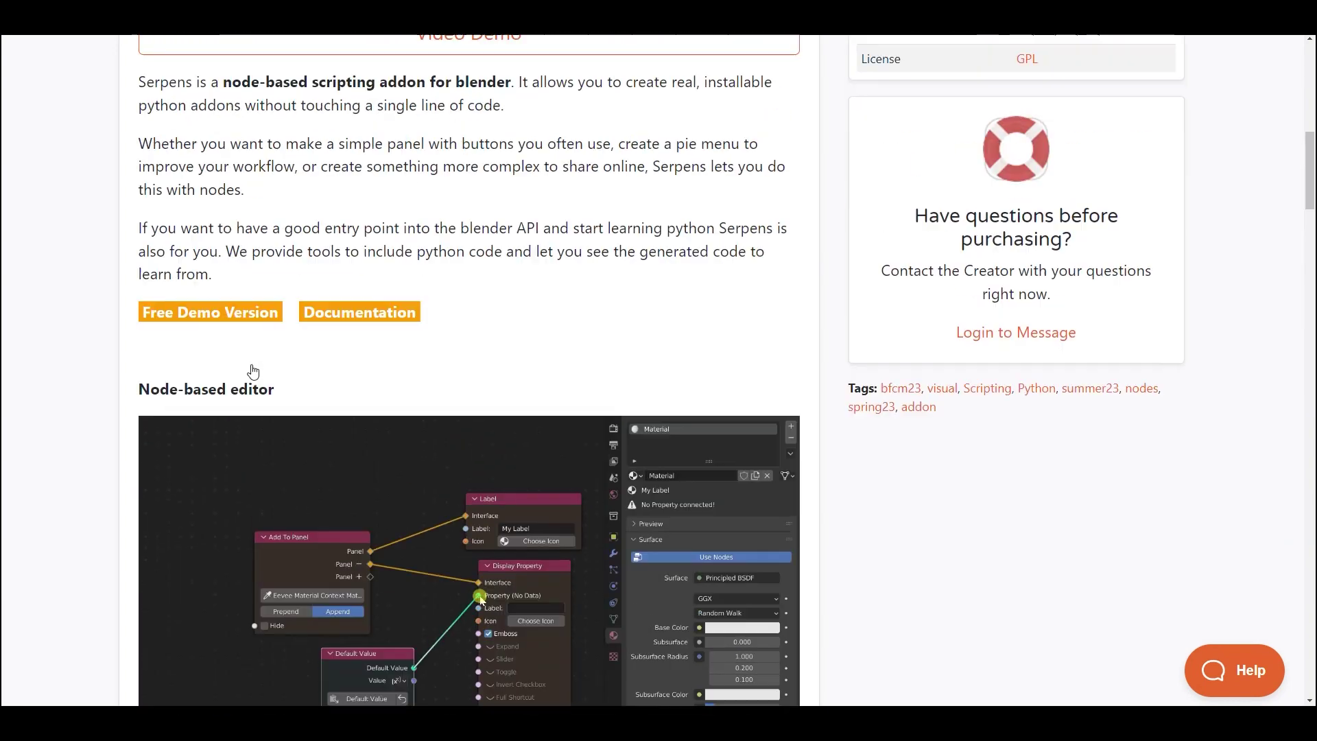
{"action": "scroll", "coordinate": [253, 371], "scroll_direction": "up", "scroll_amount": 5}
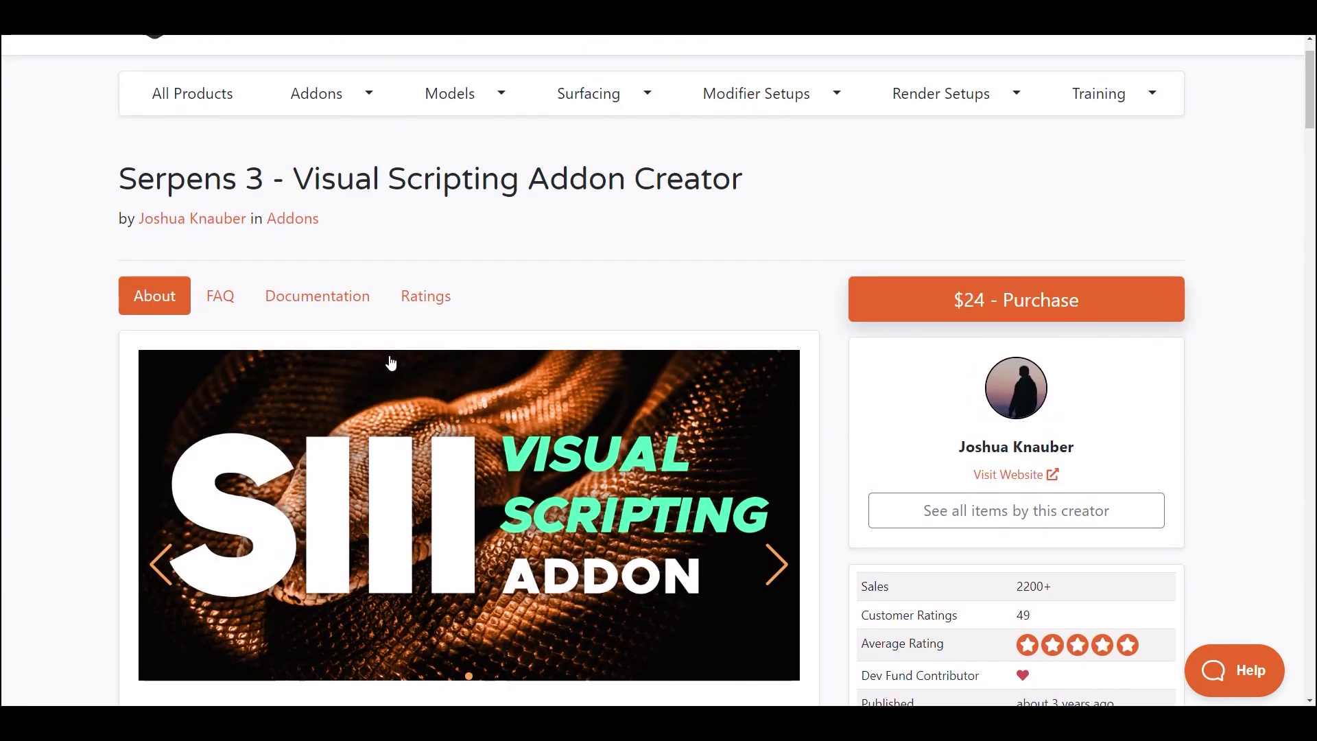
{"action": "scroll", "coordinate": [990, 405], "scroll_direction": "down", "scroll_amount": 4}
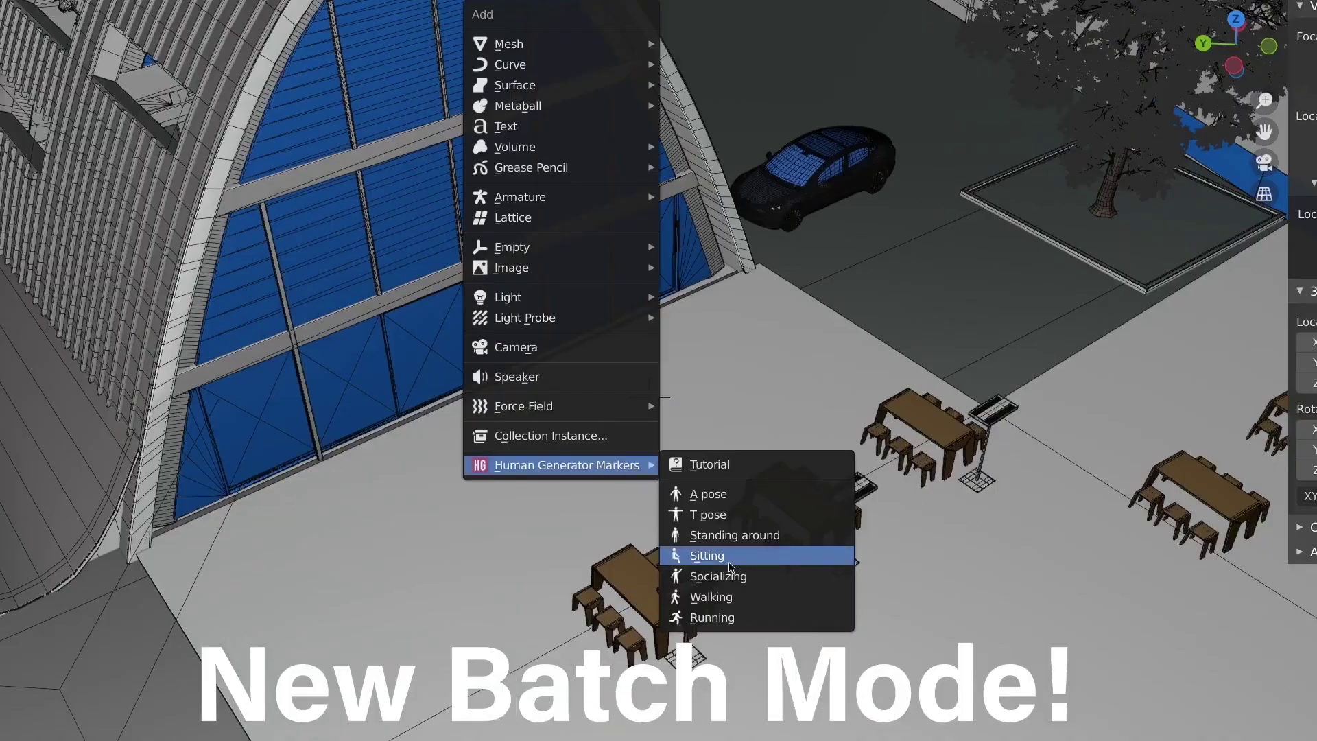
- Place a Standing Around pose marker and duplicate it beside the hangar
{"action": "key", "text": "Return"}
{"action": "left_click", "coordinate": [732, 479]}
{"action": "key", "text": "shift+d"}
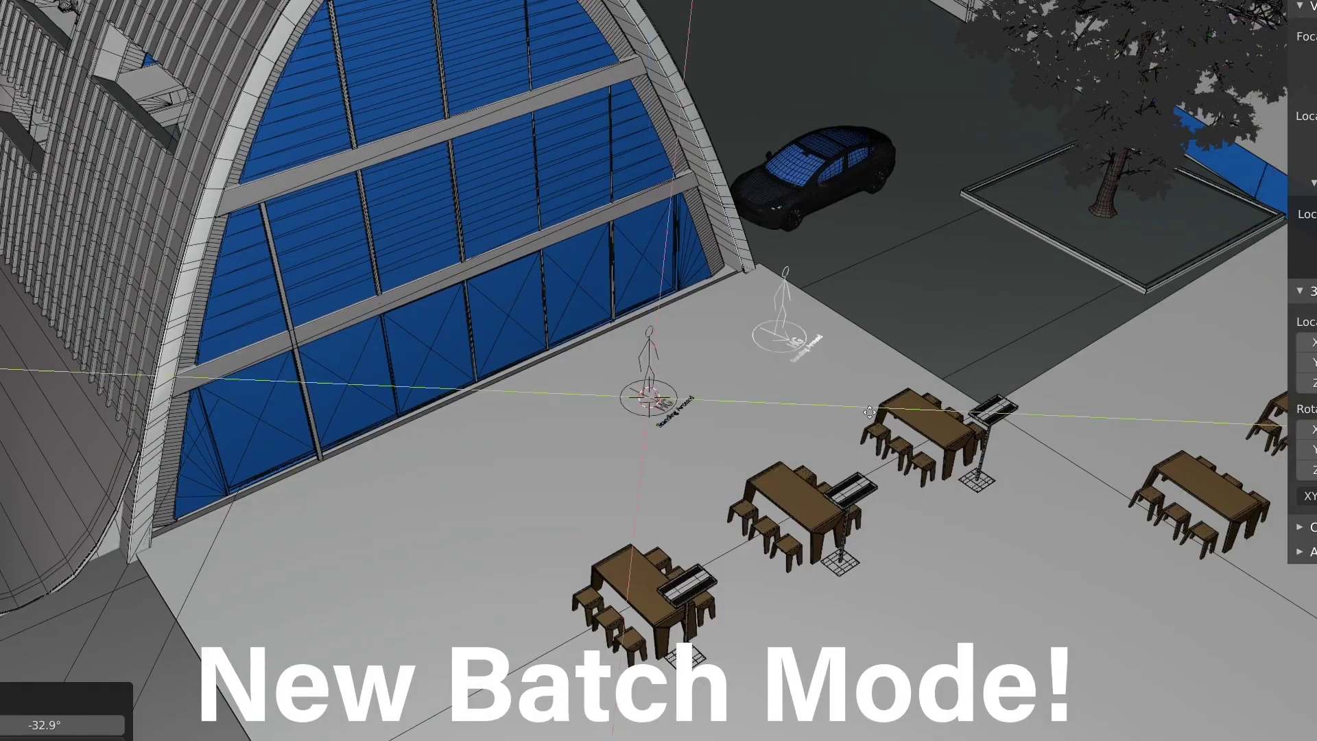
{"action": "left_click", "coordinate": [782, 329]}
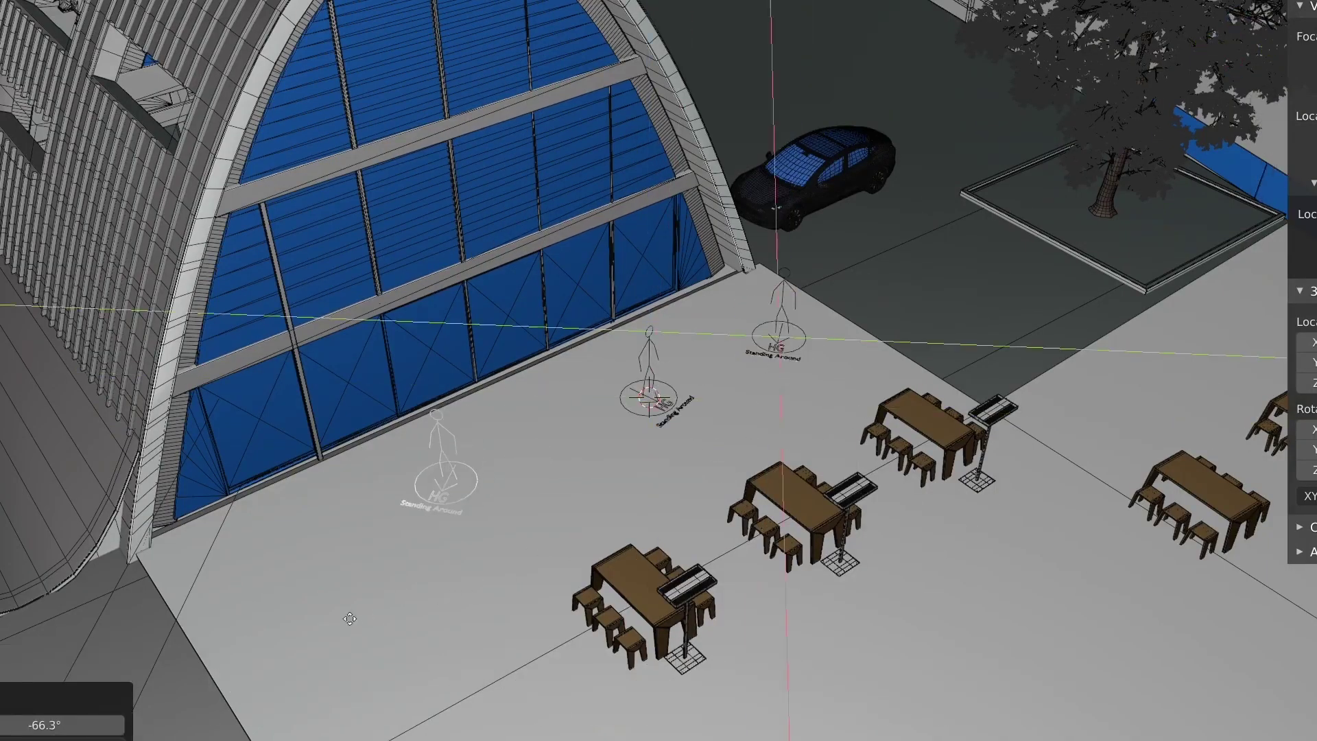
- Add a Sitting marker, then batch-generate humans on all four markers
{"action": "key", "text": "shift+a"}
{"action": "mouse_move", "coordinate": [675, 426]}
{"action": "left_click", "coordinate": [820, 520]}
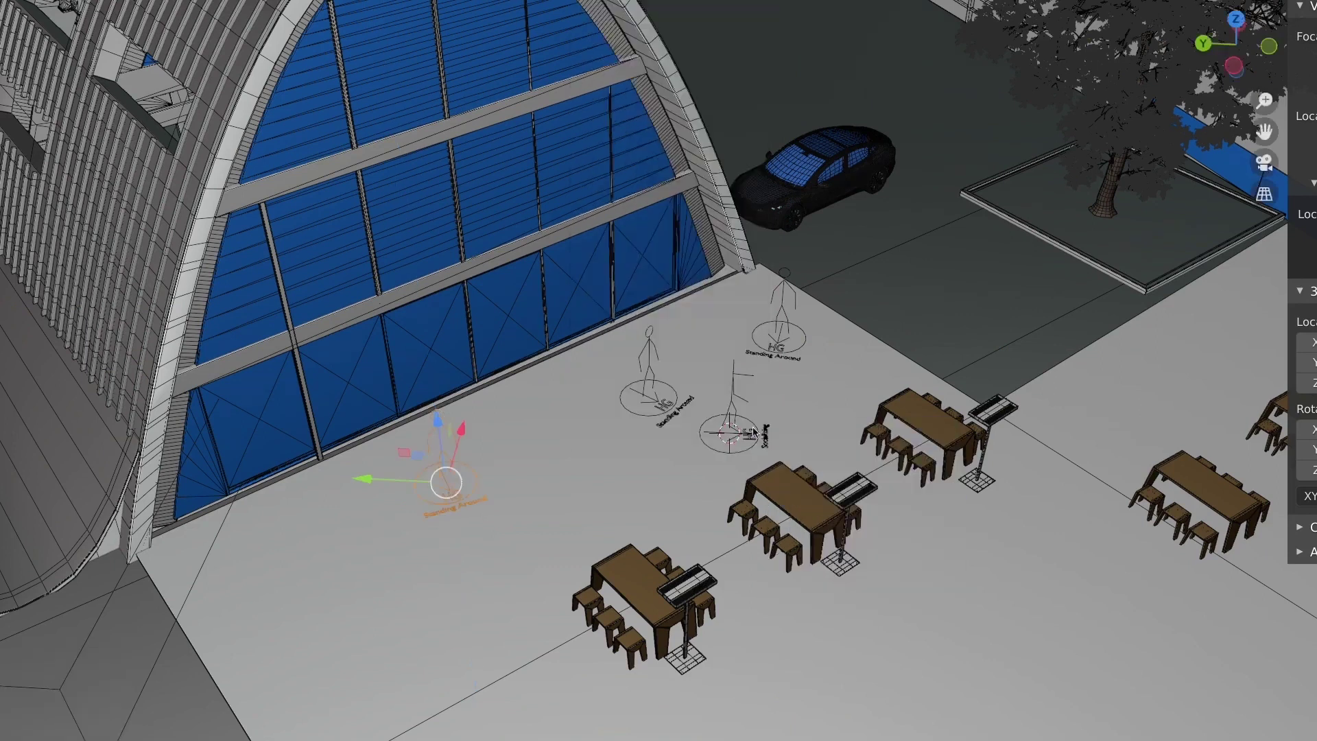
{"action": "left_click", "coordinate": [714, 318]}
{"action": "left_click", "coordinate": [785, 574]}
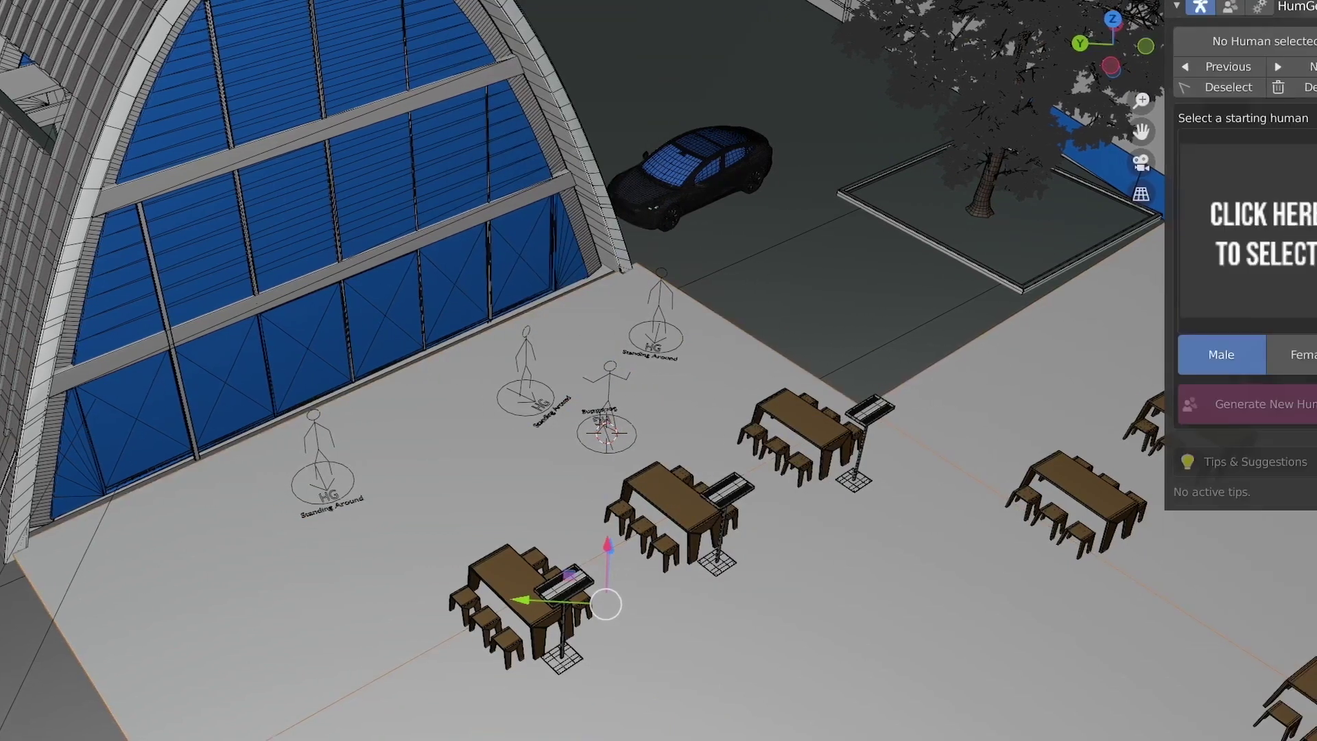
{"action": "left_click", "coordinate": [1174, 7]}
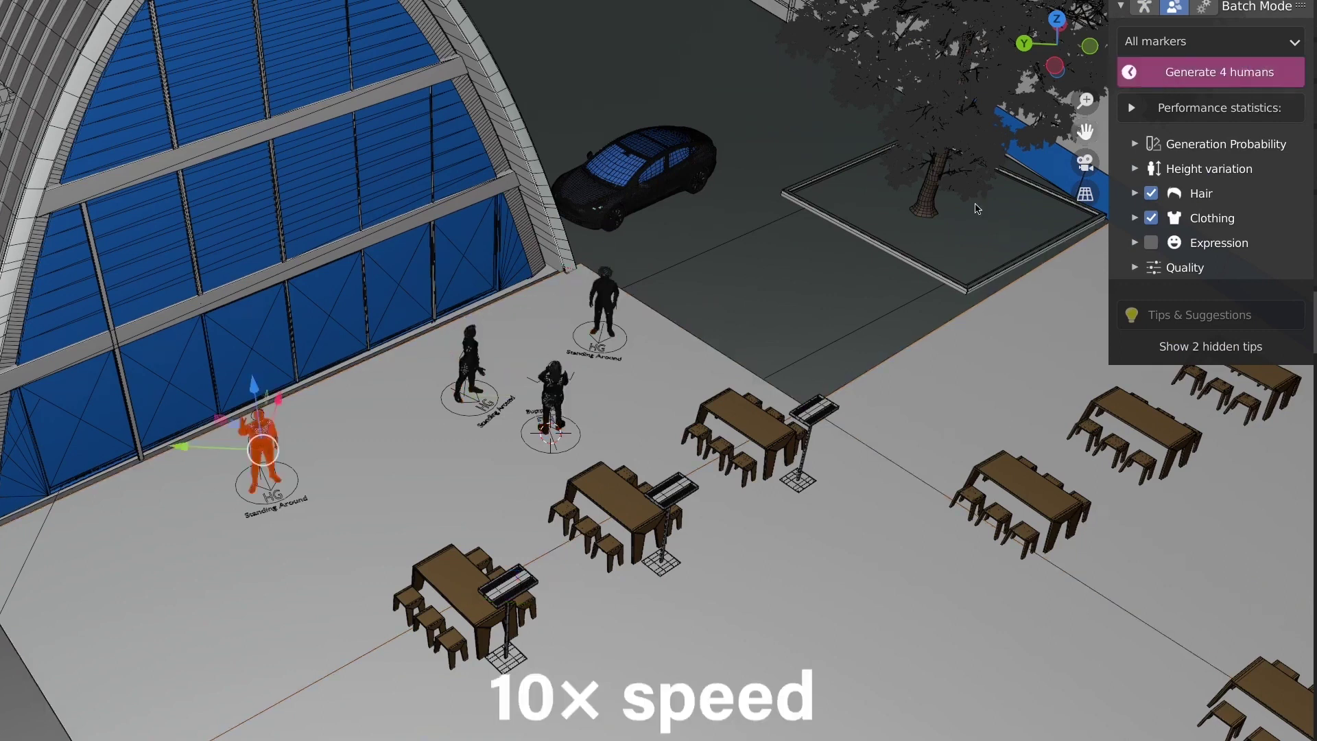
{"action": "scroll", "coordinate": [689, 380], "scroll_direction": "up", "scroll_amount": 3}
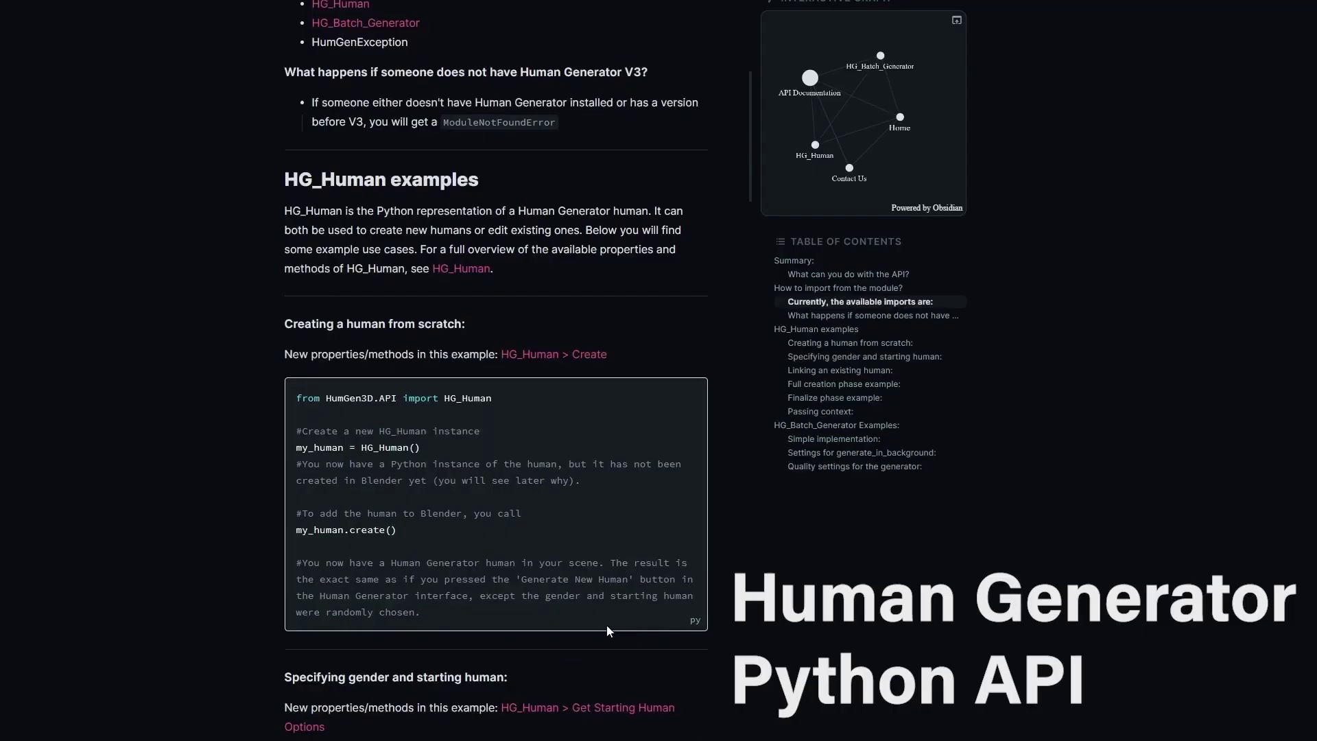
- Scroll the Python API docs, then the Base content pose grid down to the footer
{"action": "scroll", "coordinate": [607, 626], "scroll_direction": "down", "scroll_amount": 7}
{"action": "scroll", "coordinate": [607, 627], "scroll_direction": "down", "scroll_amount": 9}
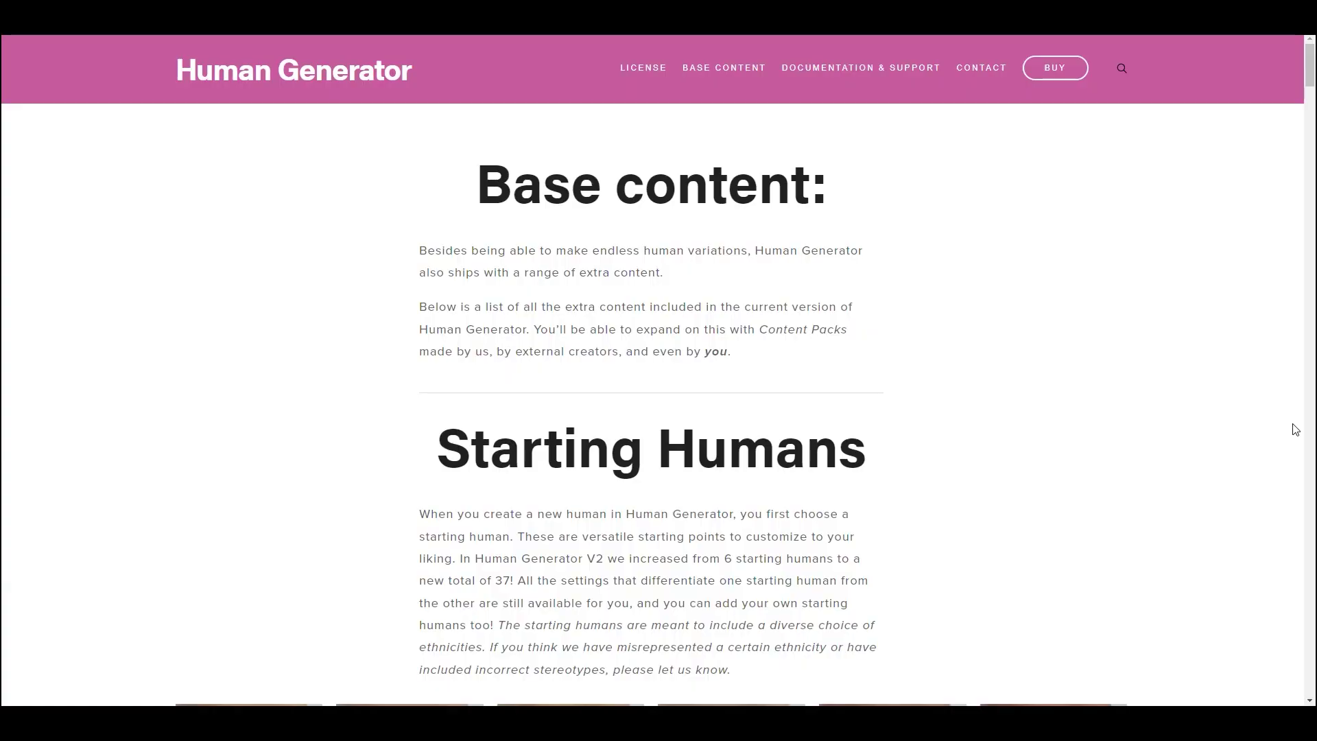
{"action": "scroll", "coordinate": [1295, 430], "scroll_direction": "down", "scroll_amount": 8}
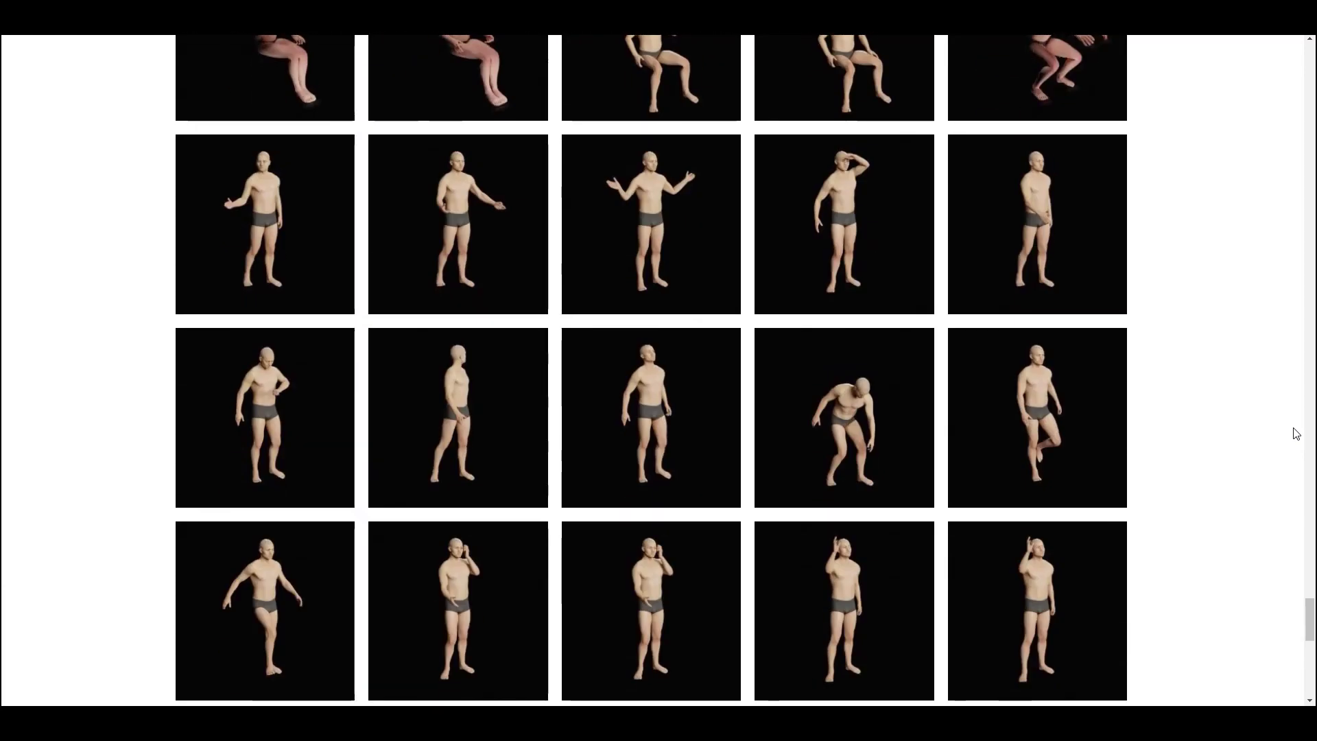
{"action": "scroll", "coordinate": [1296, 433], "scroll_direction": "down", "scroll_amount": 8}
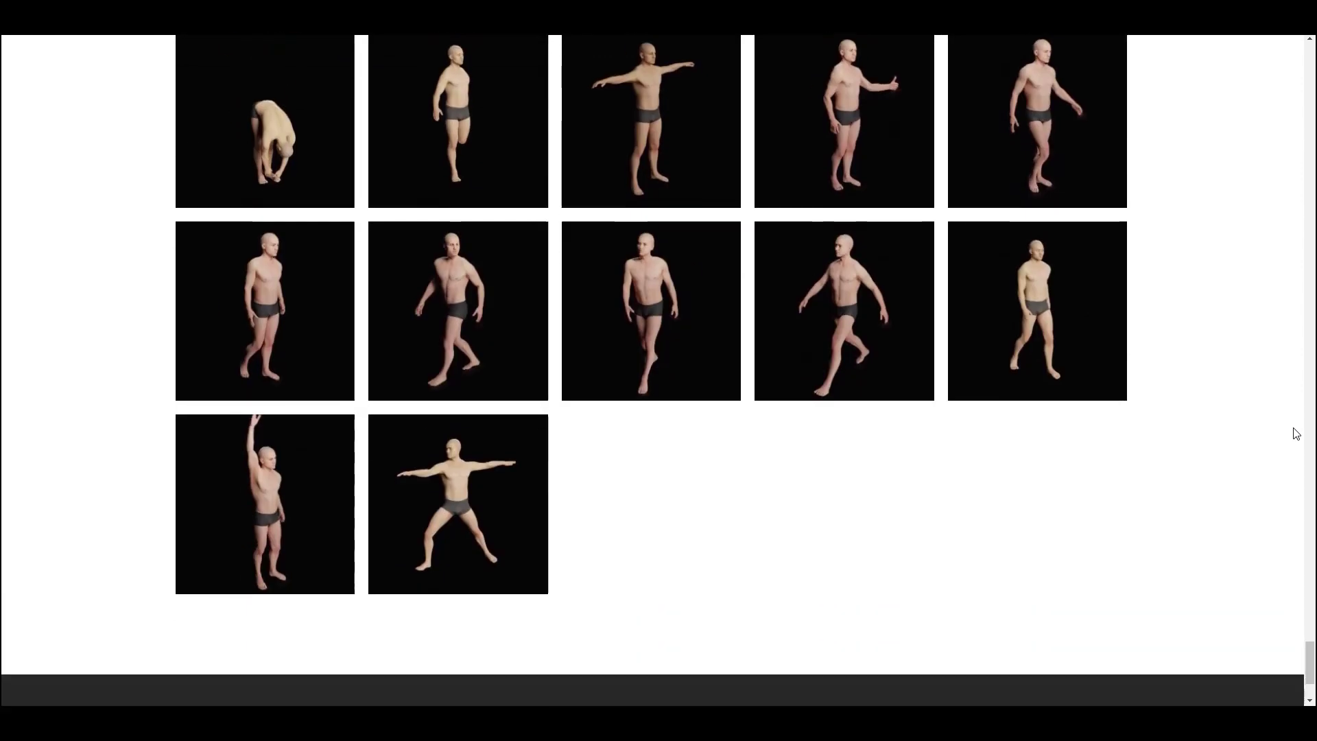
{"action": "scroll", "coordinate": [1296, 434], "scroll_direction": "down", "scroll_amount": 2}
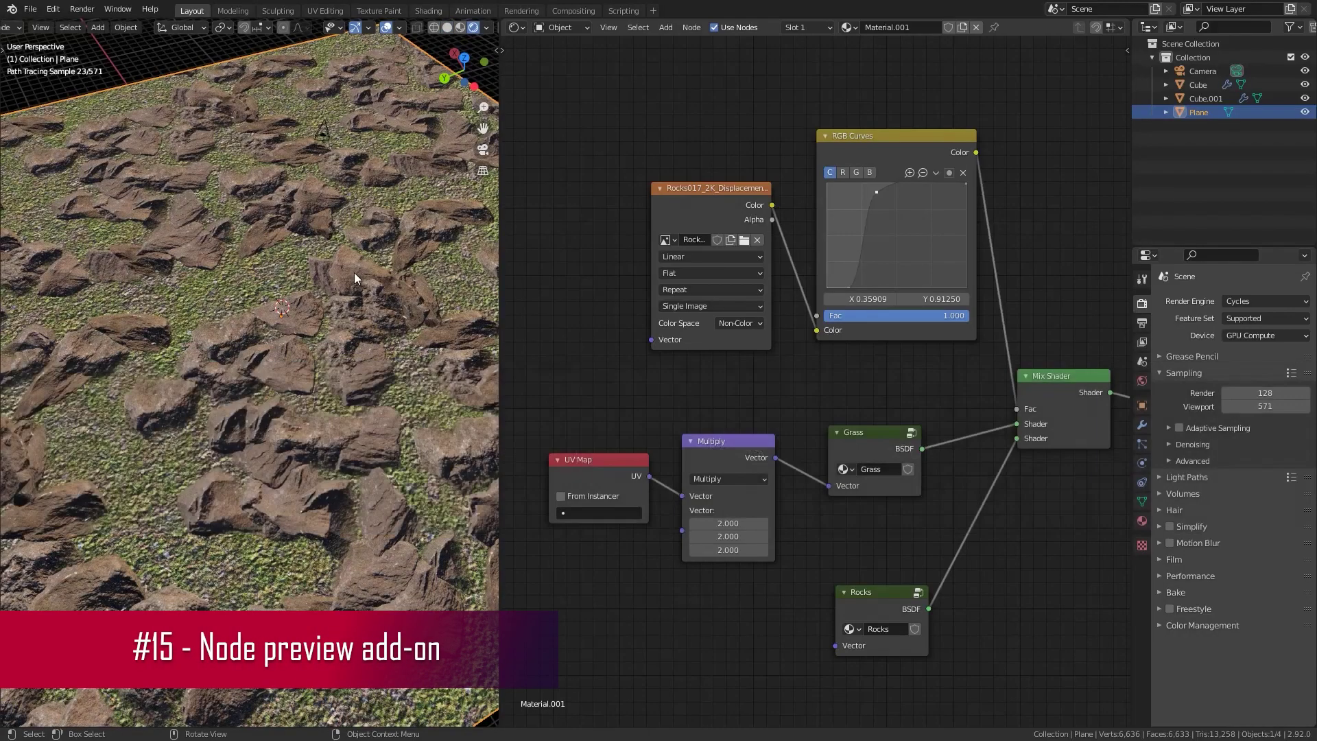
- Preview the grass, rocks, curves mask and displacement nodes individually, then the full material
{"action": "left_click", "coordinate": [871, 445], "text": "ctrl+shift"}
{"action": "left_click", "coordinate": [866, 597], "text": "ctrl+shift"}
{"action": "left_click", "coordinate": [849, 189], "text": "ctrl+shift"}
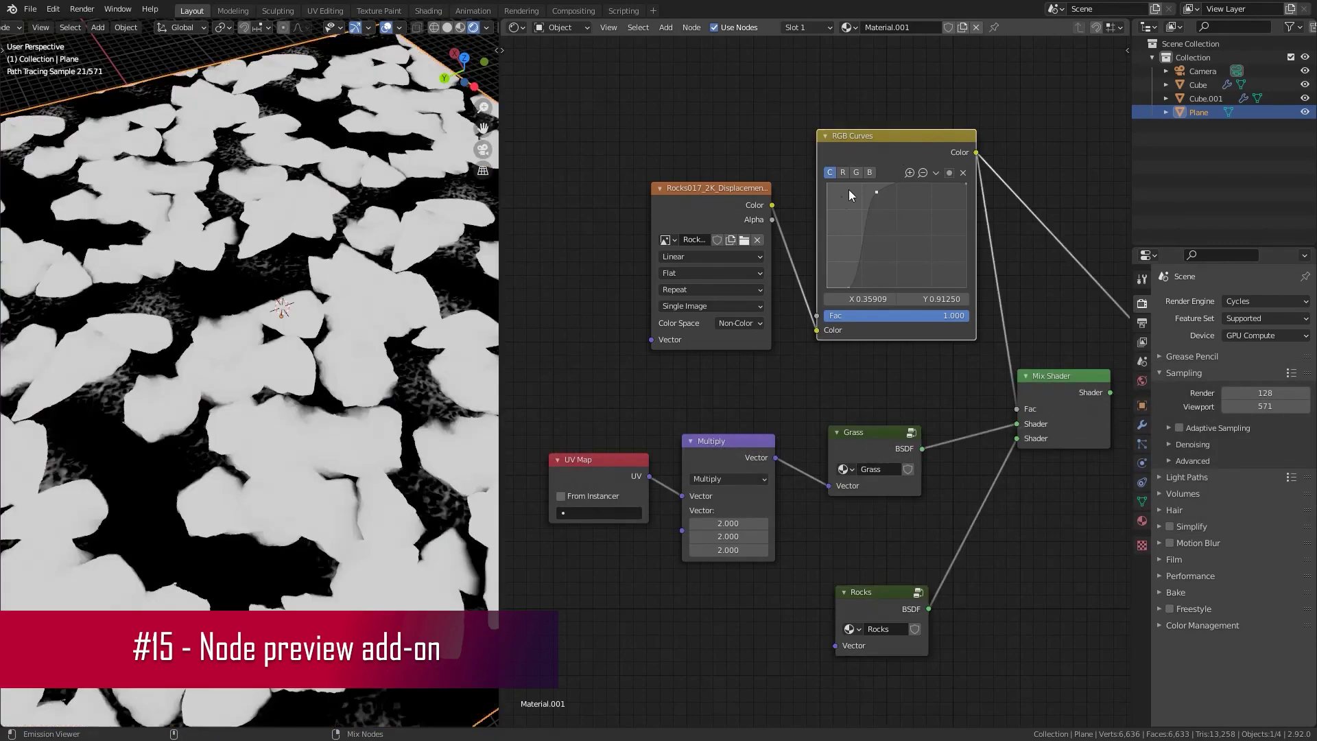
{"action": "left_click", "coordinate": [762, 191], "text": "ctrl+shift"}
{"action": "left_click", "coordinate": [903, 225], "text": "ctrl+shift"}
{"action": "left_click", "coordinate": [1063, 405], "text": "ctrl+shift"}
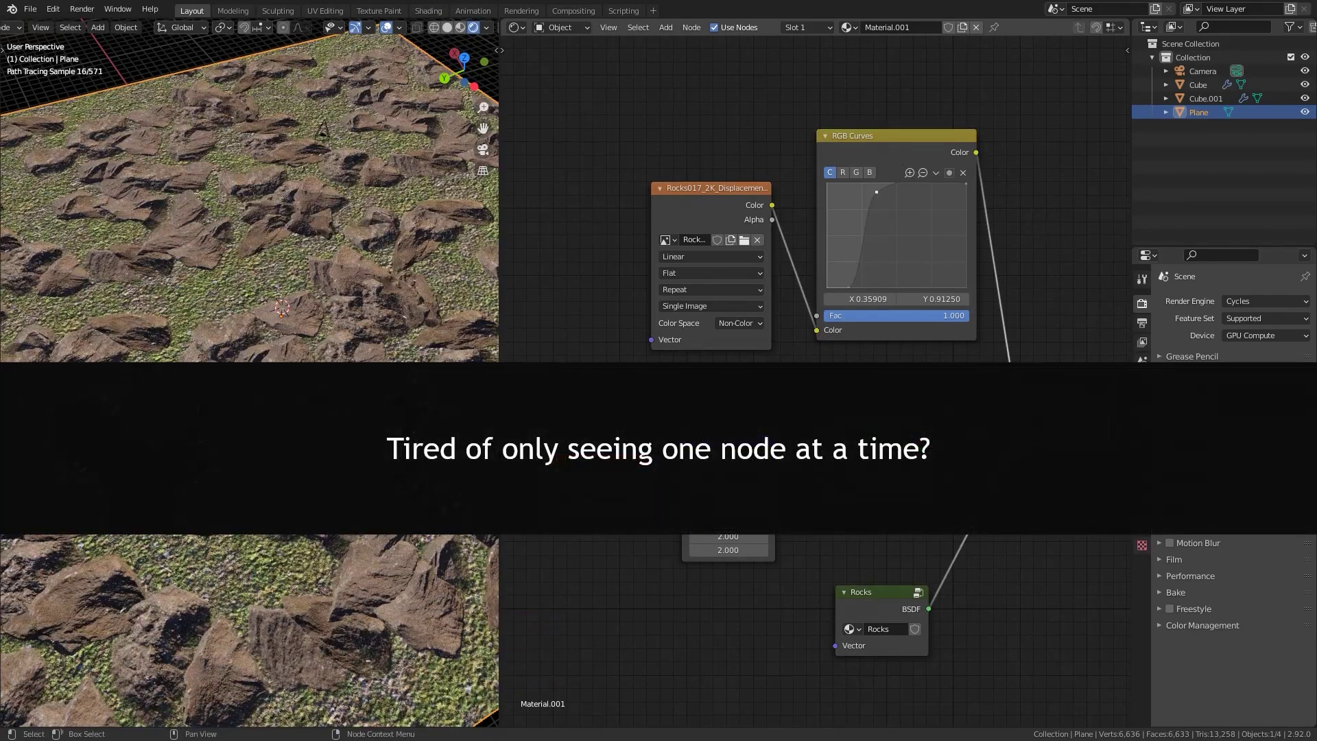
- Enable Node Preview with 50% Thumbnail Scale, then bend RGB Curves into a steeper S-curve
{"action": "left_click", "coordinate": [55, 9]}
{"action": "left_click", "coordinate": [109, 223]}
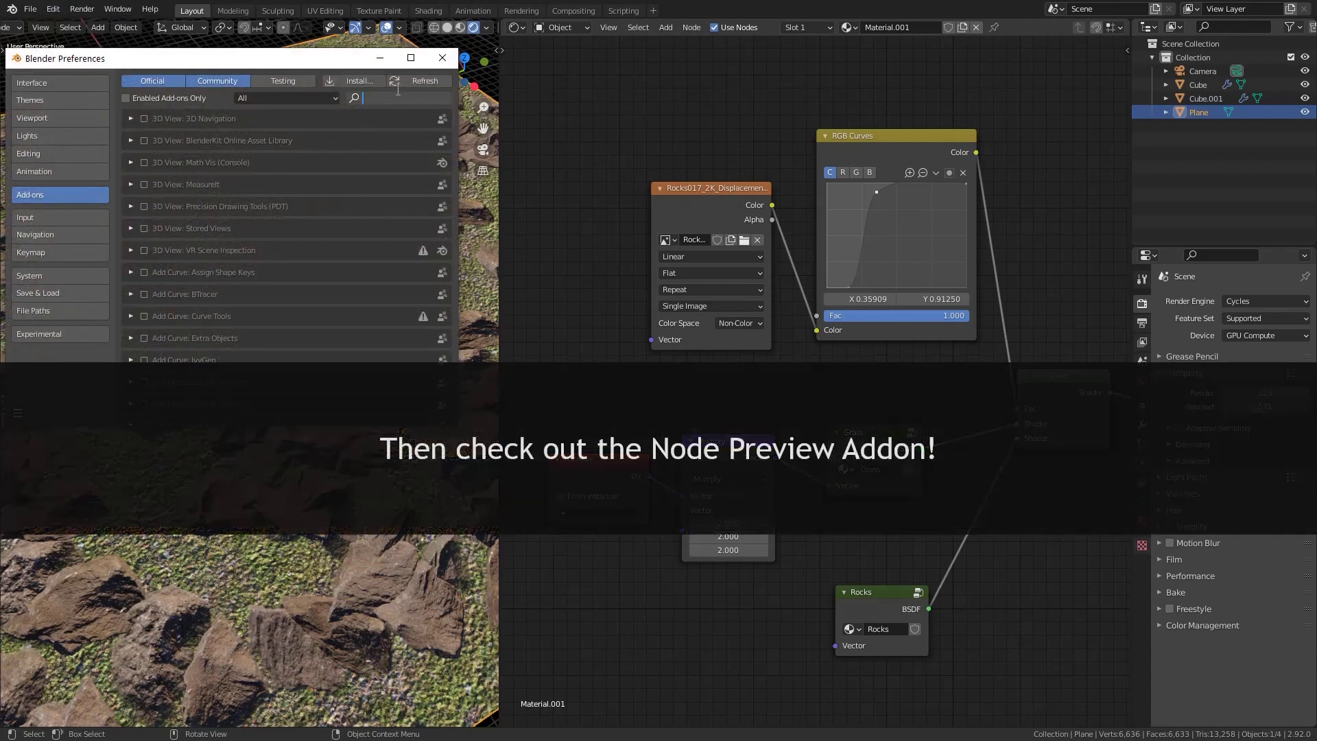
{"action": "type", "text": "node"}
{"action": "left_click", "coordinate": [130, 183]}
{"action": "left_click", "coordinate": [144, 184]}
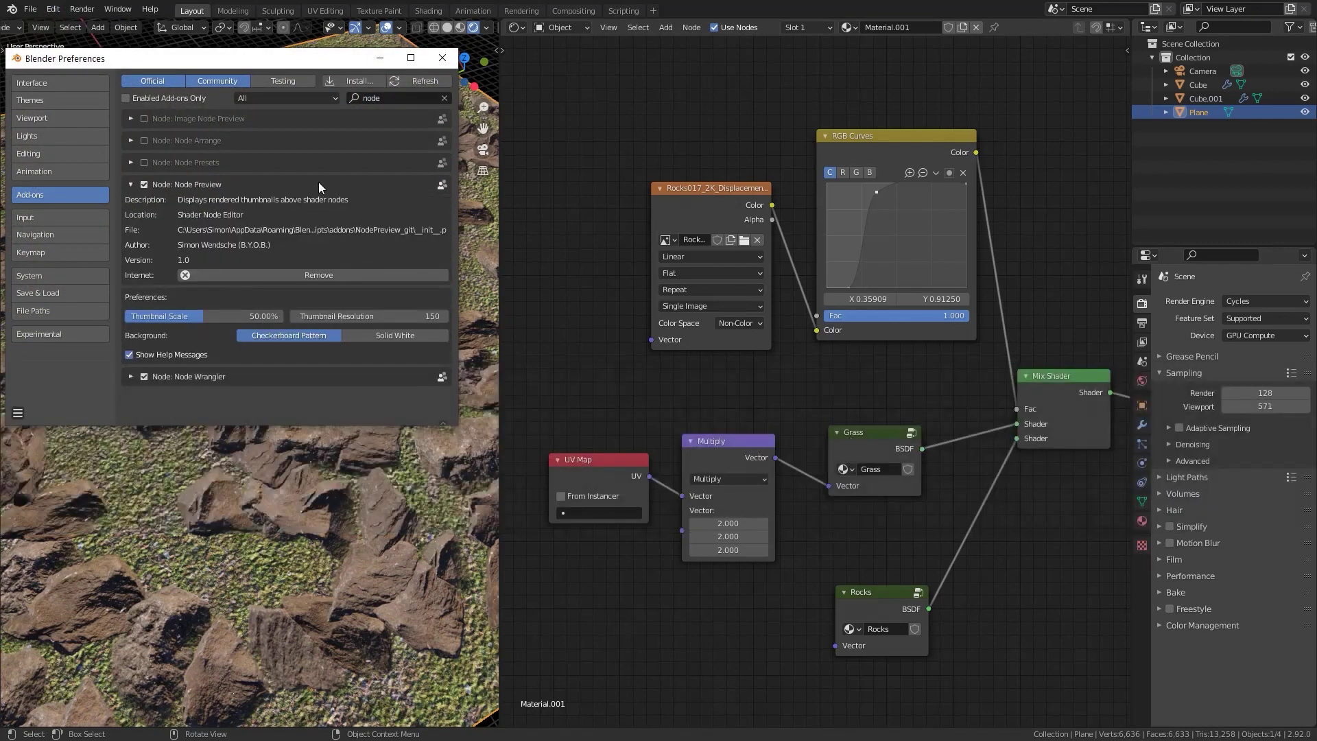
{"action": "left_click_drag", "start_coordinate": [208, 312], "coordinate": [230, 318]}
{"action": "double_click", "coordinate": [221, 316]}
{"action": "type", "text": "50"}
{"action": "key", "text": "Return"}
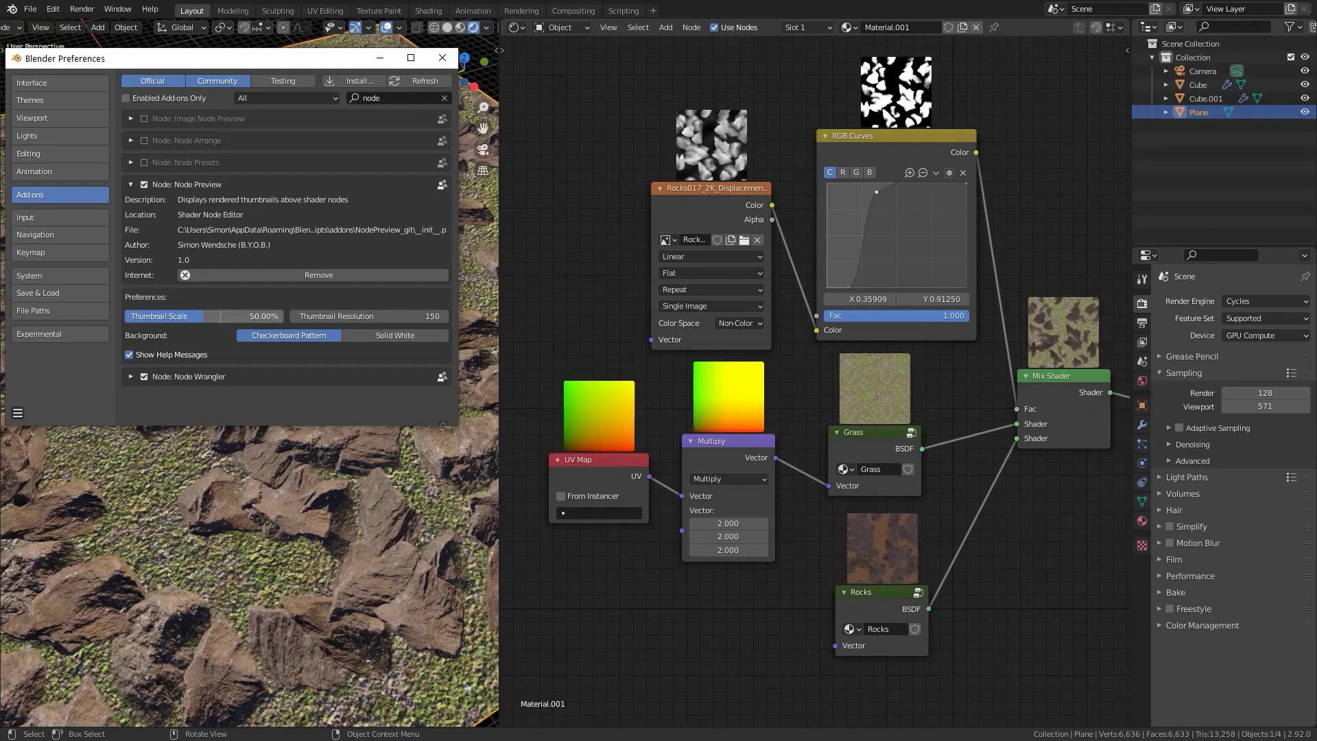
{"action": "left_click", "coordinate": [443, 58]}
{"action": "left_click_drag", "start_coordinate": [905, 235], "coordinate": [880, 201]}
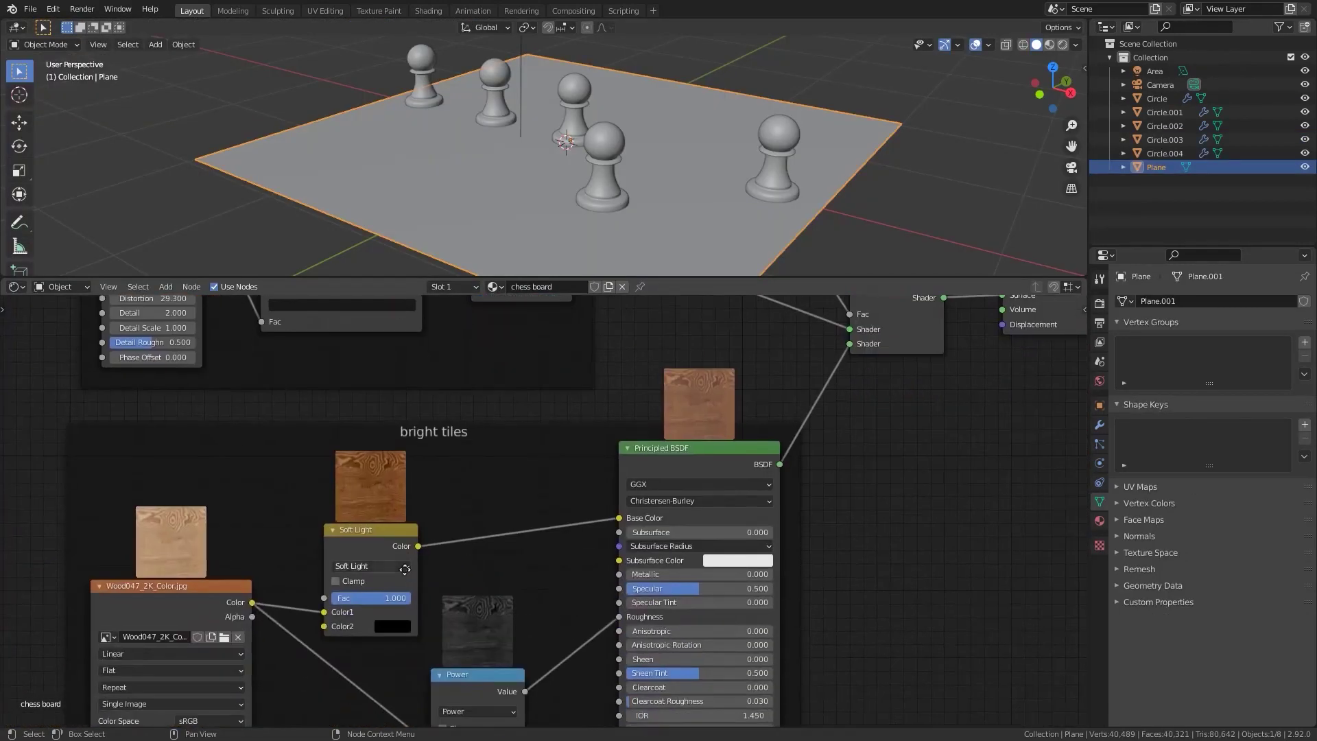
{"action": "scroll", "coordinate": [444, 410], "scroll_direction": "down", "scroll_amount": 3}
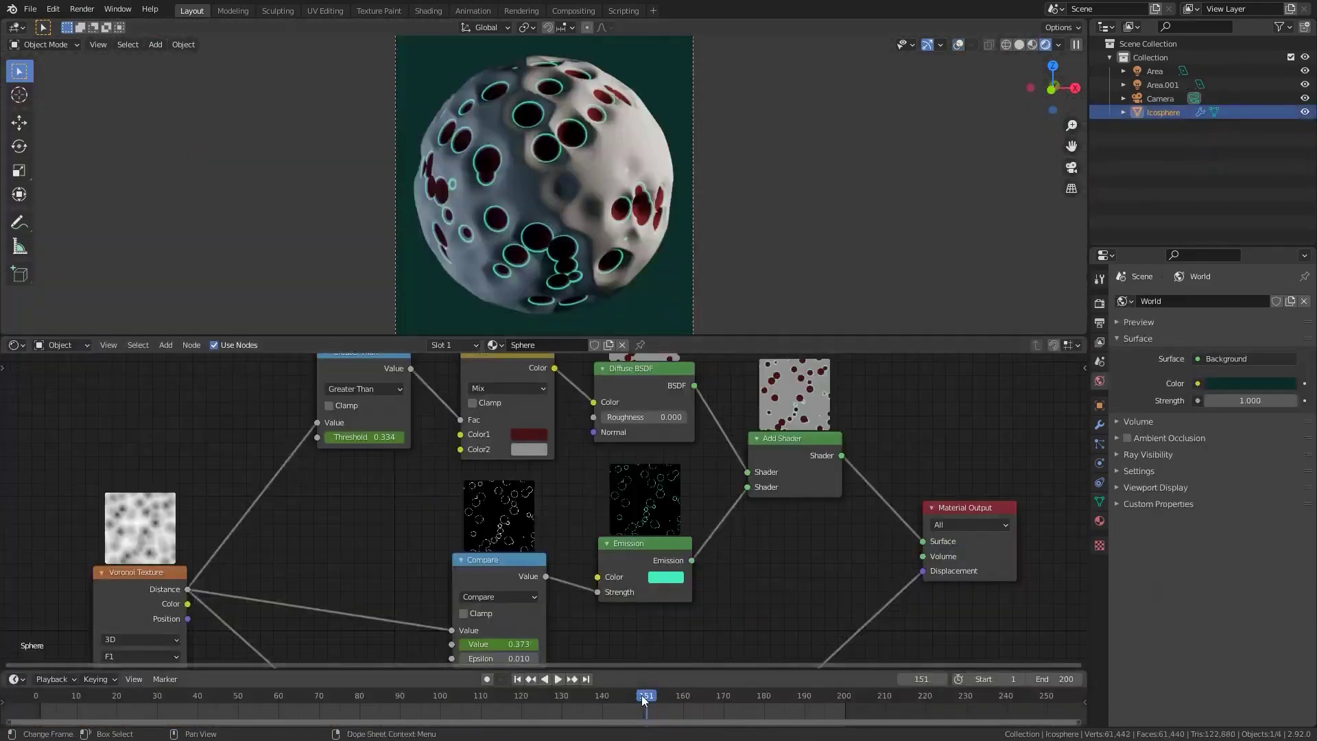
- Rewind to frame 1 and play the dissolving sphere animation, then stop it
{"action": "left_click_drag", "start_coordinate": [641, 695], "coordinate": [40, 695]}
{"action": "left_click", "coordinate": [555, 679]}
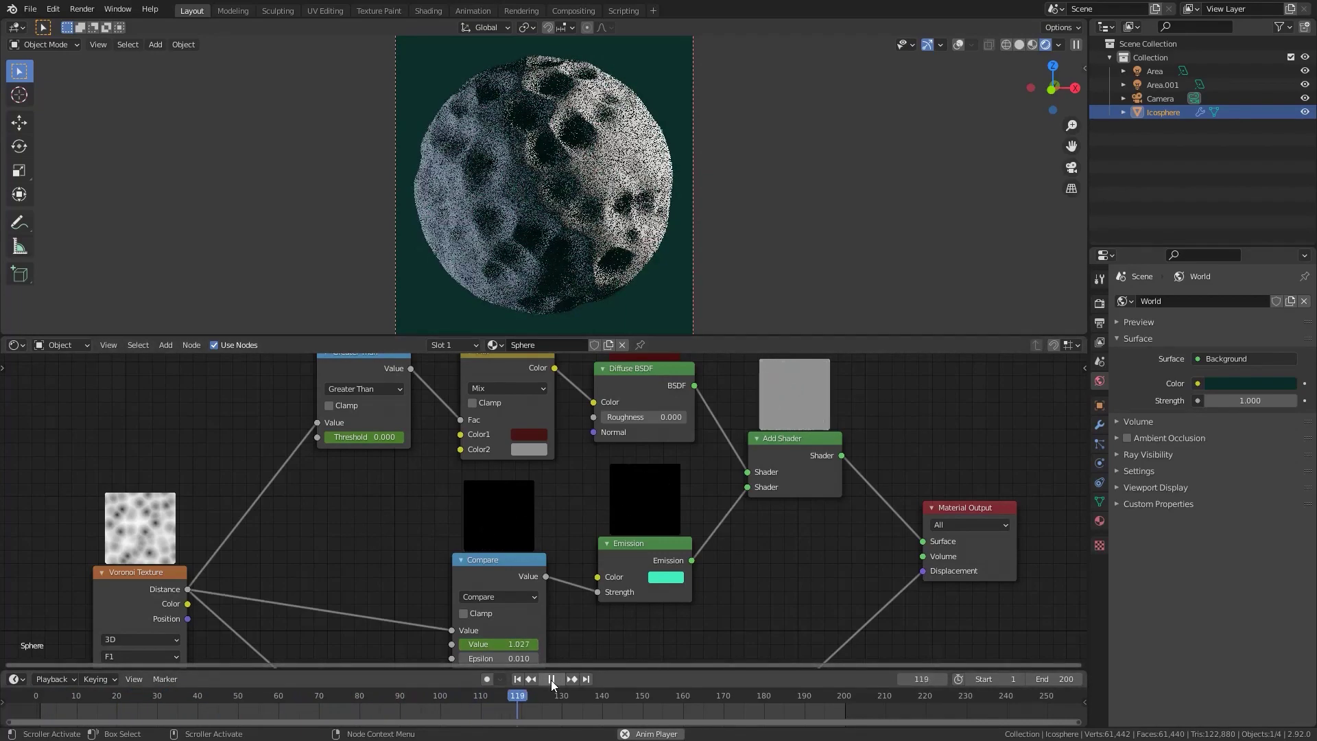
{"action": "left_click", "coordinate": [551, 679]}
- Raise the Compare node's Epsilon to thicken the sphere's teal rings
{"action": "middle_click_drag", "start_coordinate": [734, 566], "coordinate": [752, 493]}
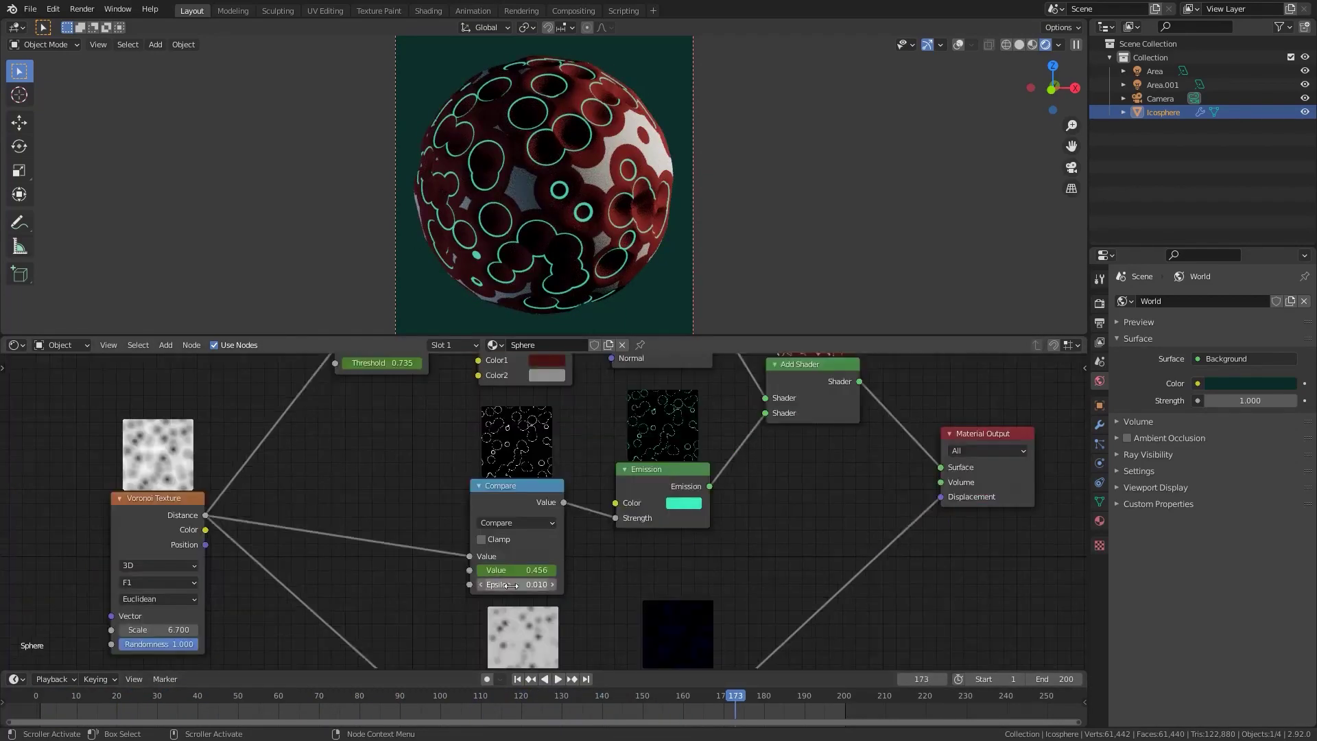
{"action": "mouse_move", "coordinate": [521, 584]}
{"action": "left_mouse_down"}
{"action": "mouse_move", "coordinate": [548, 584]}
{"action": "mouse_move", "coordinate": [521, 586]}
{"action": "left_mouse_up"}
{"action": "scroll", "coordinate": [596, 537], "scroll_direction": "up", "scroll_amount": 2}
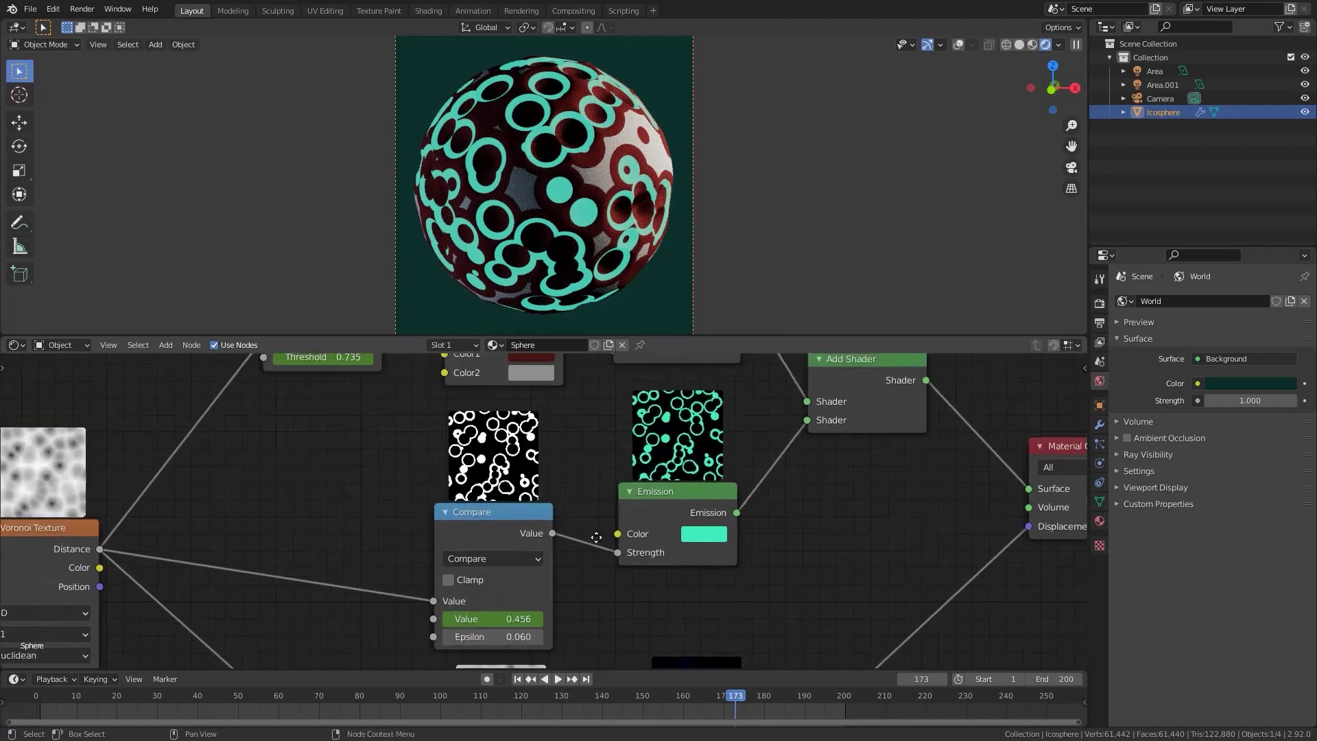
{"action": "mouse_move", "coordinate": [497, 636]}
{"action": "left_mouse_down"}
{"action": "mouse_move", "coordinate": [473, 636]}
{"action": "mouse_move", "coordinate": [504, 636]}
{"action": "left_mouse_up"}
{"action": "scroll", "coordinate": [582, 465], "scroll_direction": "down", "scroll_amount": 2}
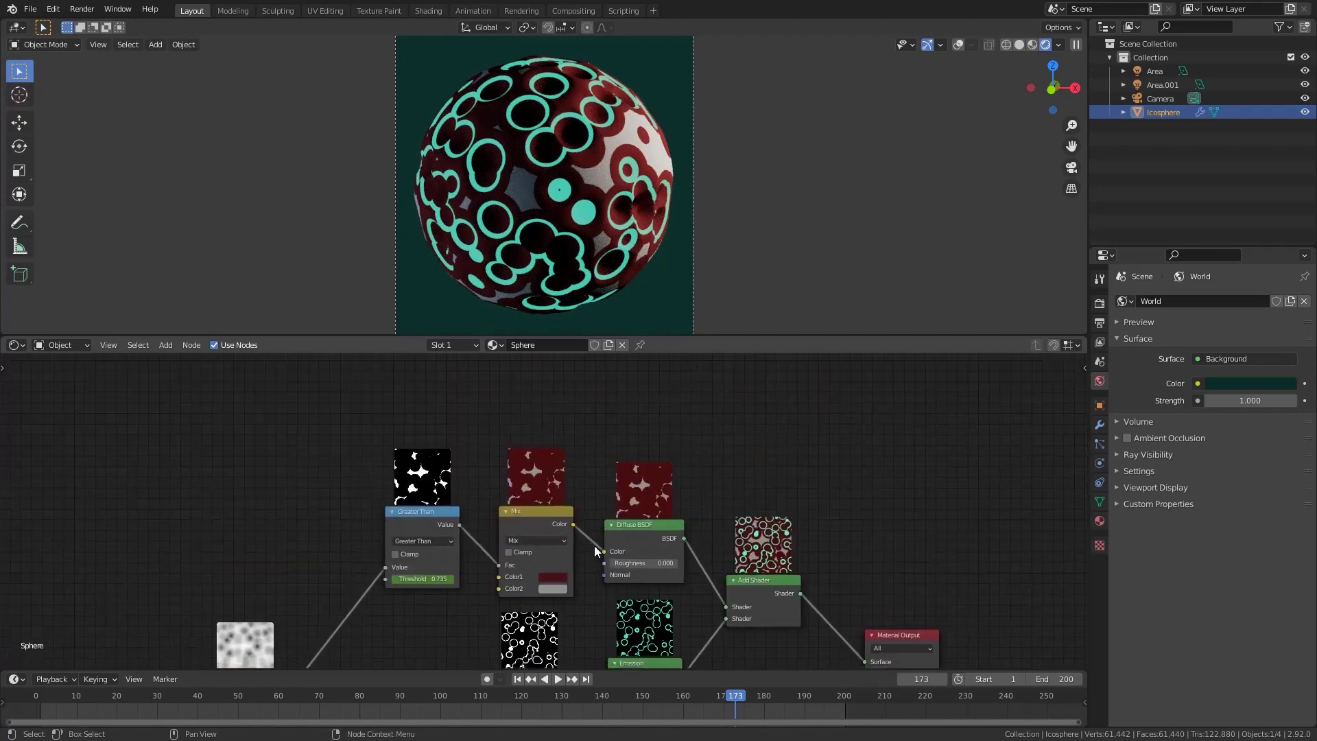
{"action": "scroll", "coordinate": [662, 527], "scroll_direction": "up", "scroll_amount": 2}
- Lower the Greater Than Threshold to 0.325 and shift a ColorRamp stop to brighten previews
{"action": "middle_click_drag", "start_coordinate": [662, 527], "coordinate": [642, 559]}
{"action": "mouse_move", "coordinate": [513, 558]}
{"action": "left_mouse_down"}
{"action": "mouse_move", "coordinate": [486, 565]}
{"action": "mouse_move", "coordinate": [506, 566]}
{"action": "left_mouse_up"}
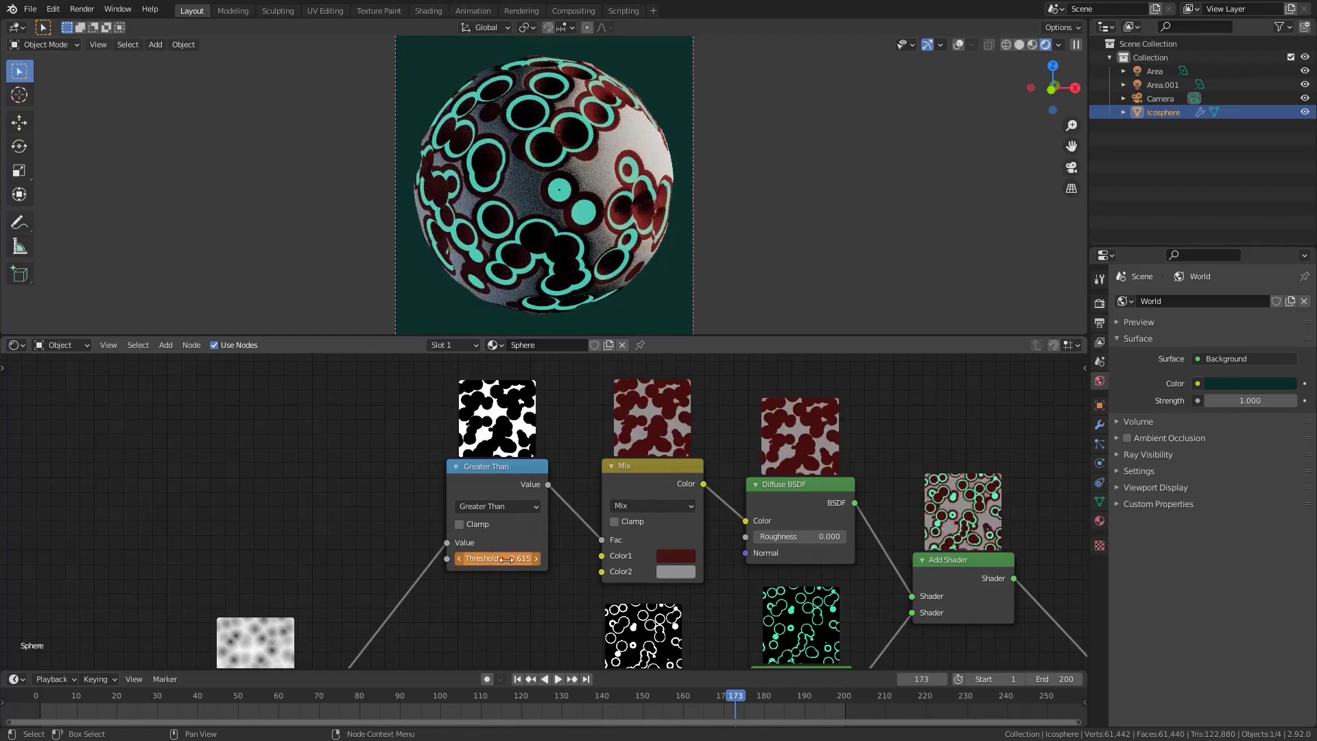
{"action": "scroll", "coordinate": [433, 558], "scroll_direction": "down", "scroll_amount": 2}
{"action": "scroll", "coordinate": [432, 558], "scroll_direction": "down", "scroll_amount": 2}
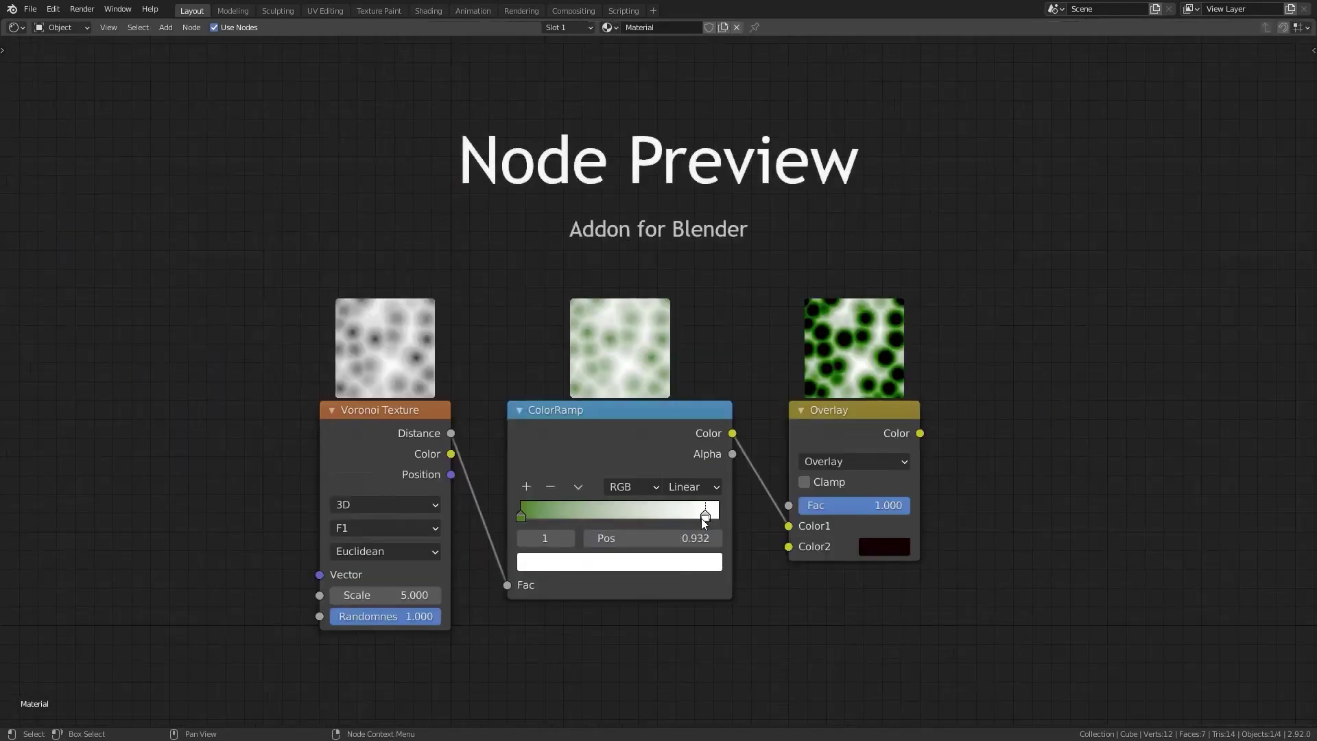
{"action": "left_click_drag", "start_coordinate": [705, 512], "coordinate": [532, 515]}
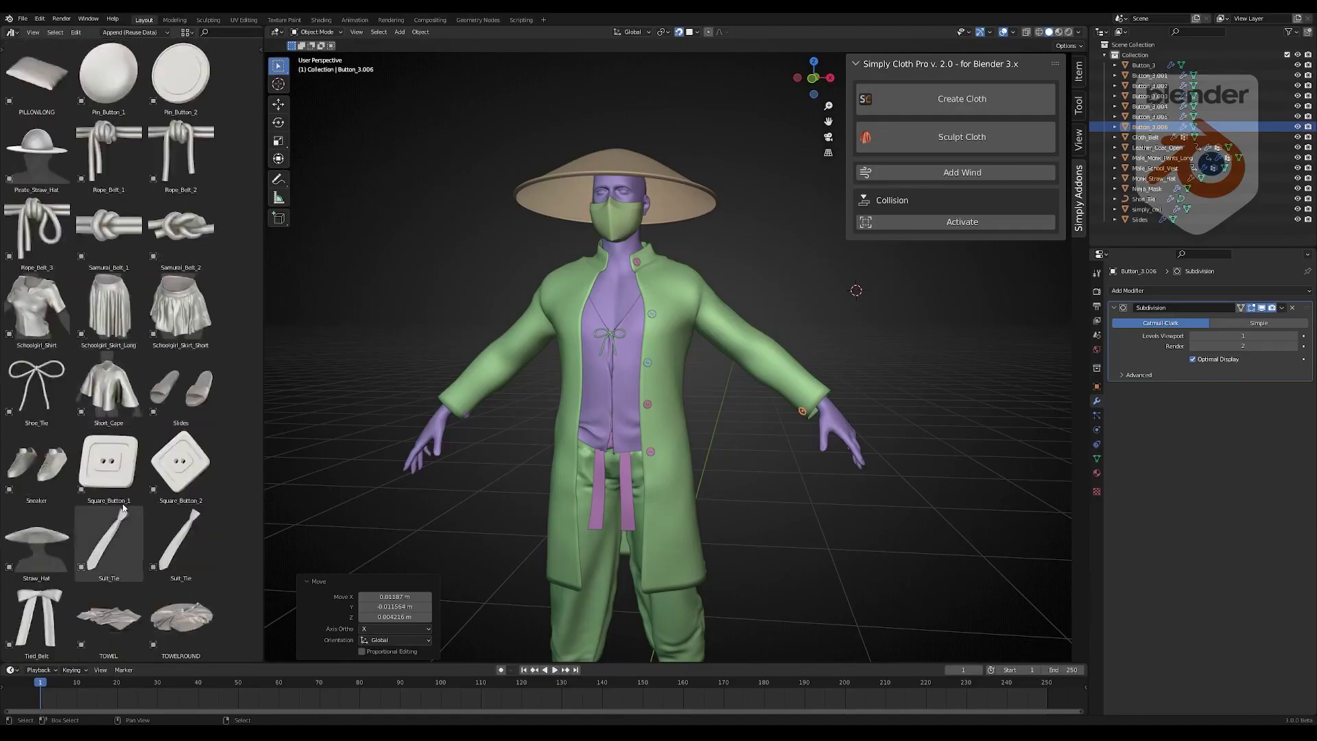
{"action": "scroll", "coordinate": [109, 343], "scroll_direction": "down", "scroll_amount": 5}
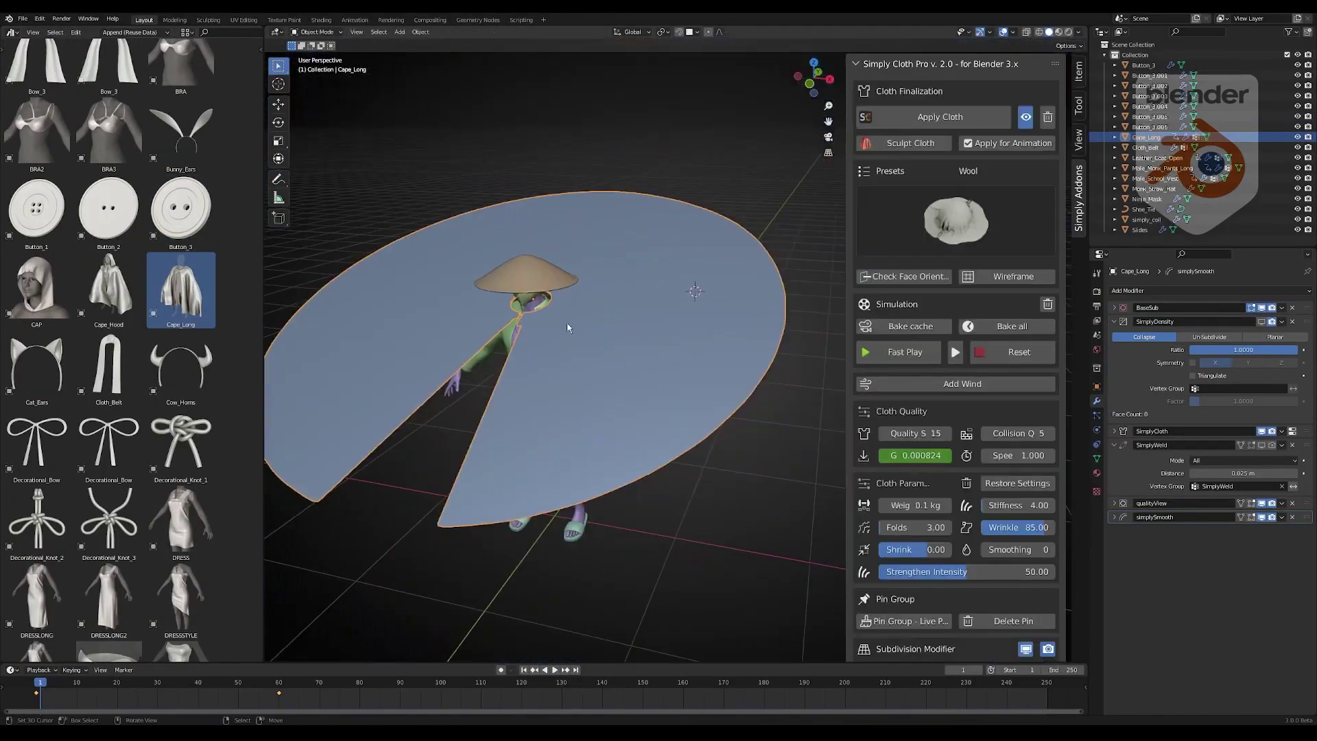
- Run the Simply Cloth simulation so the cape drapes over the character
{"action": "left_click", "coordinate": [886, 352]}
{"action": "left_click", "coordinate": [885, 352]}
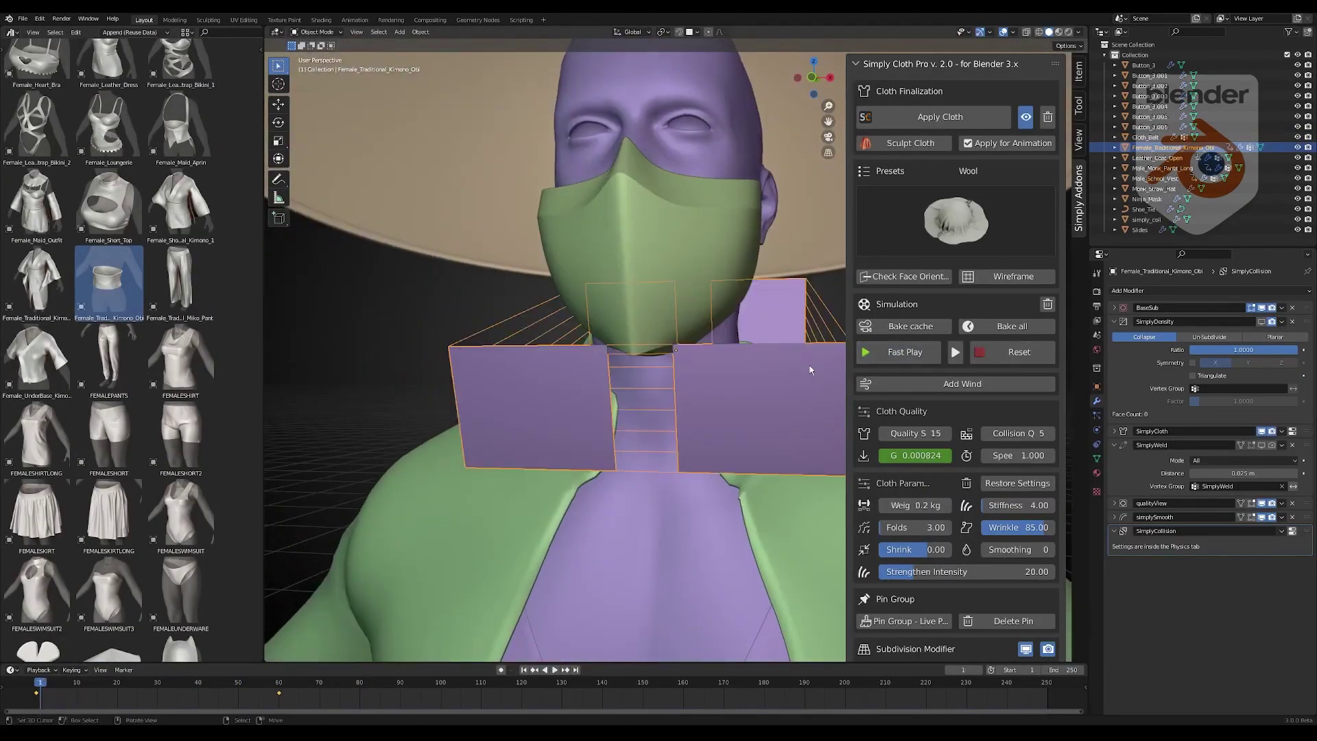
{"action": "scroll", "coordinate": [999, 487], "scroll_direction": "down", "scroll_amount": 10}
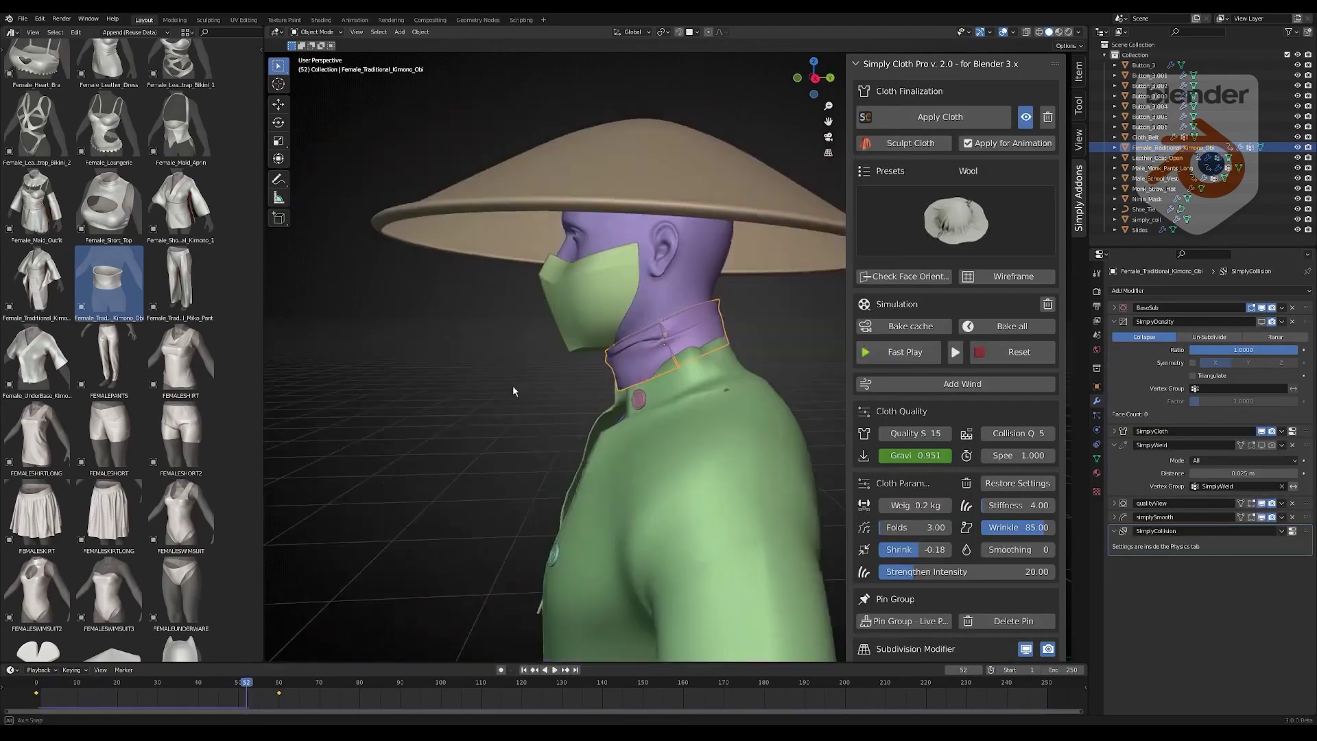